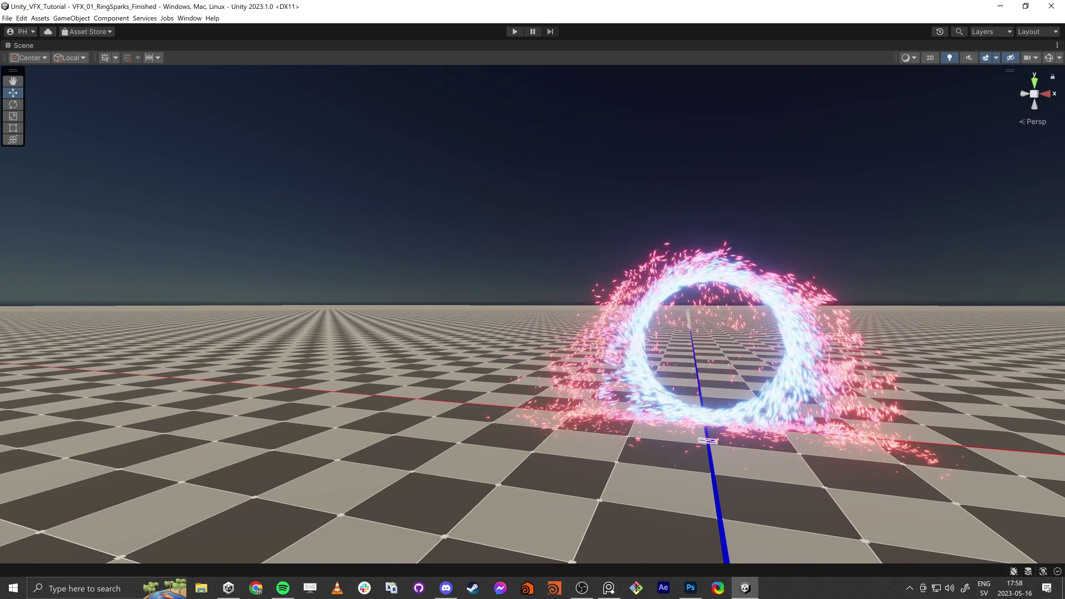
Step: Restore the full editor layout and open the VFX_01_RingSparks scene from the Tutorials/VFX_01_RingSparks folder
key(shift+space)
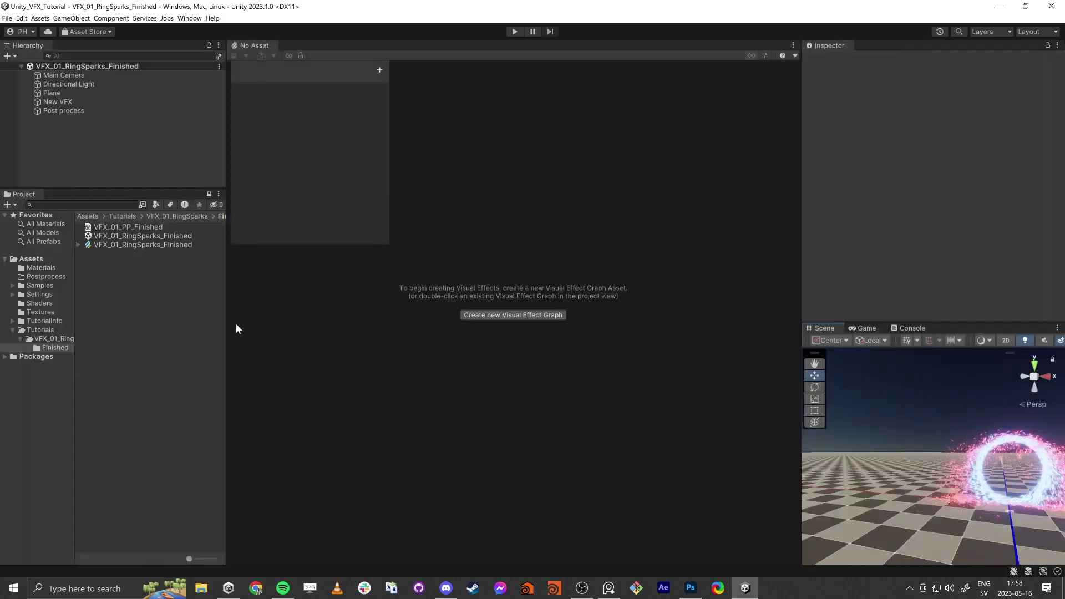
click(52, 338)
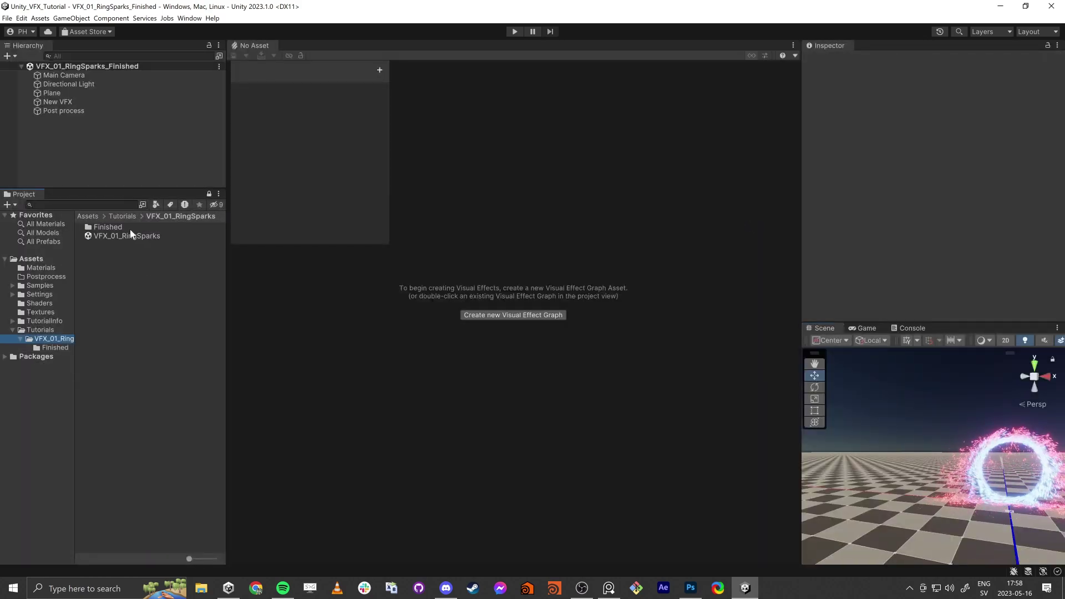
double_click(128, 235)
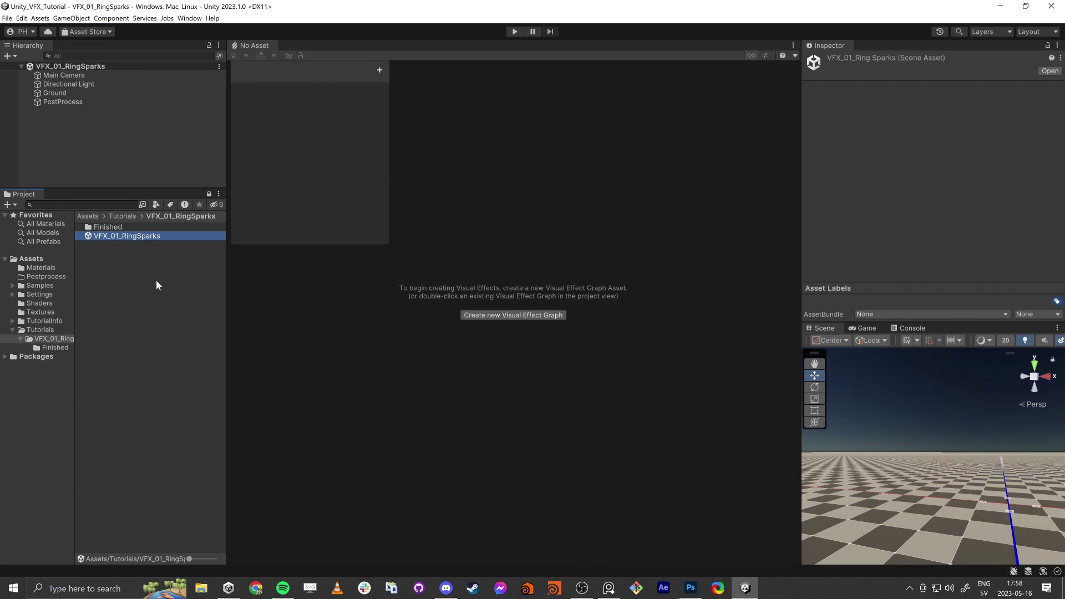
Step: Create a Visual Effect Graph asset named VFX_01_RingSparks in the VFX_01_RingSparks folder
right_click(131, 270)
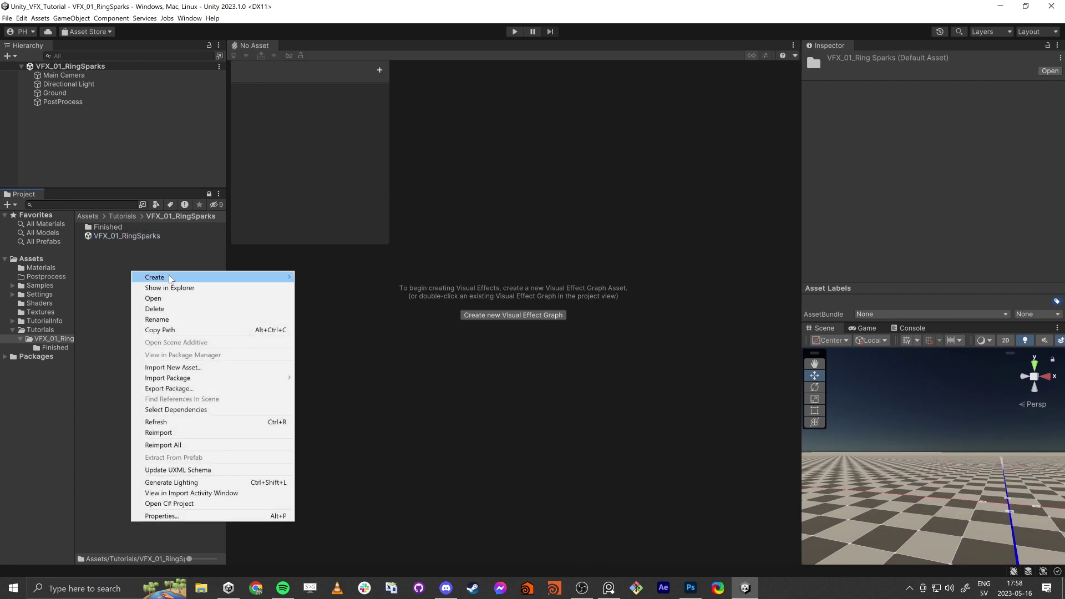
mouse_move(169, 277)
mouse_move(384, 424)
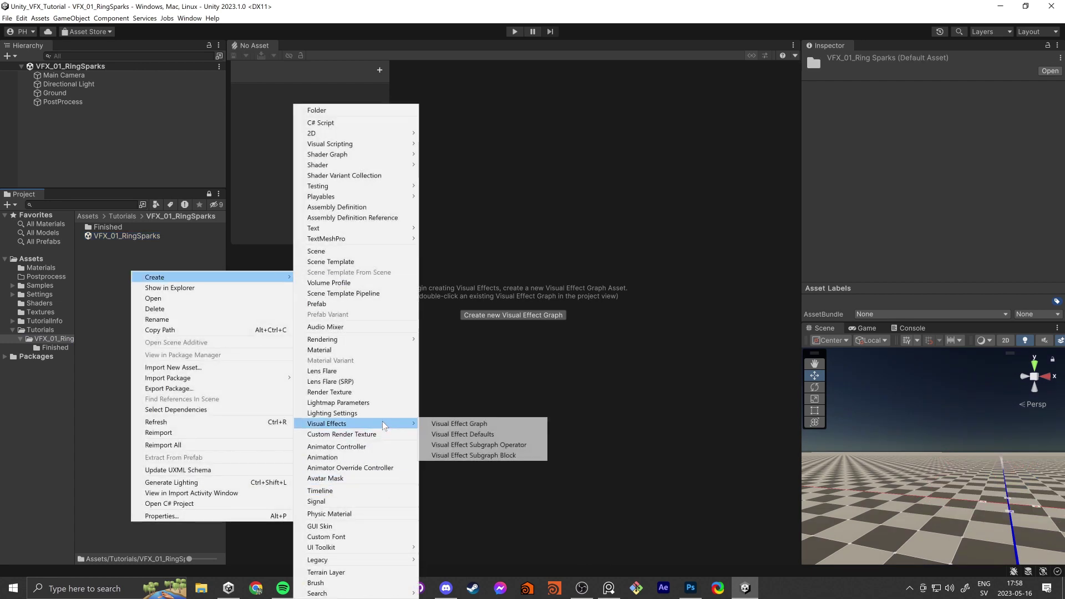
click(473, 424)
text(VFX_01_)
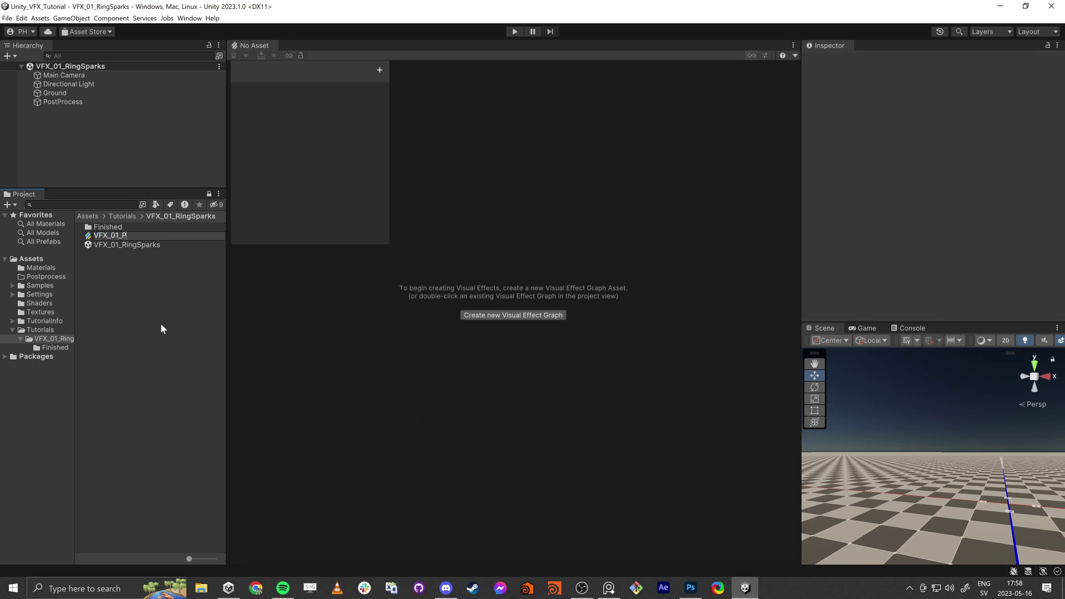
text(RingSparks)
key(Return)
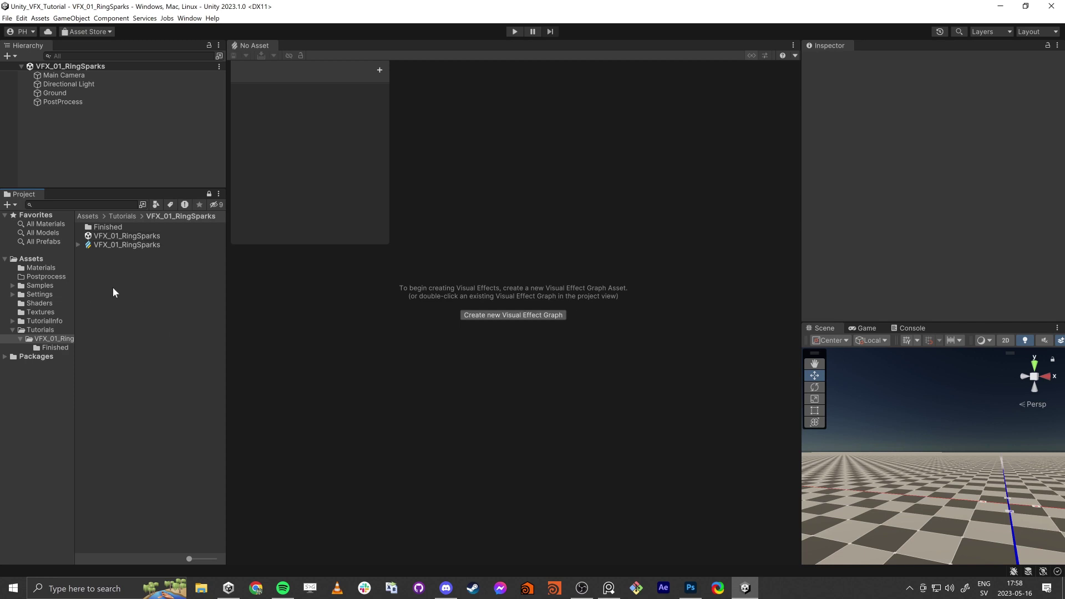
Step: Add the VFX_01_RingSparks effect to the scene hierarchy, collapse its Visual Effect overlay and frame the effect
drag(124, 244, 98, 142)
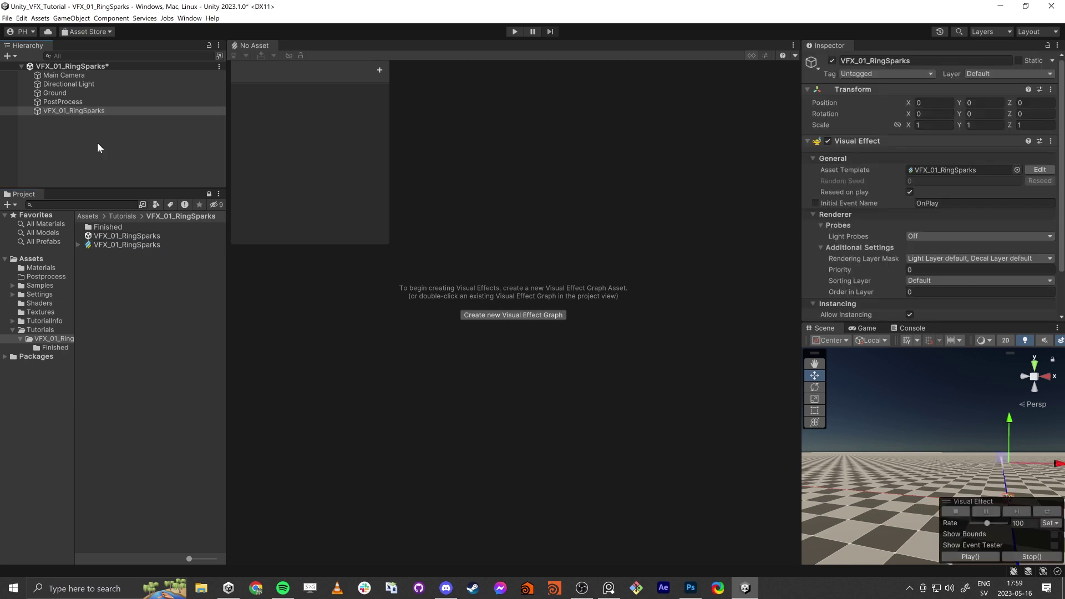
right_click(977, 500)
click(990, 515)
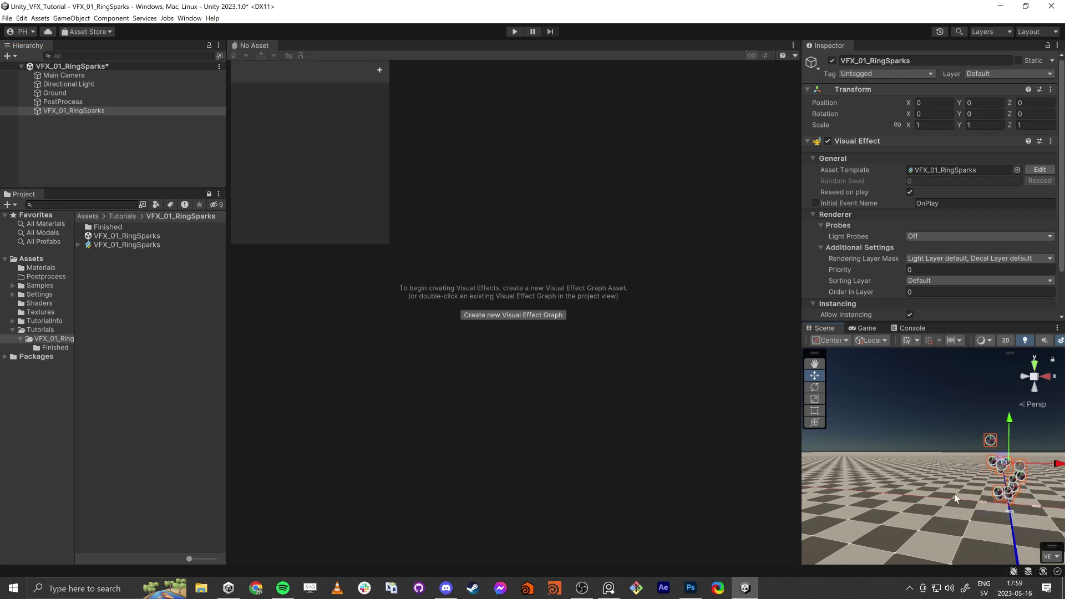
key(f)
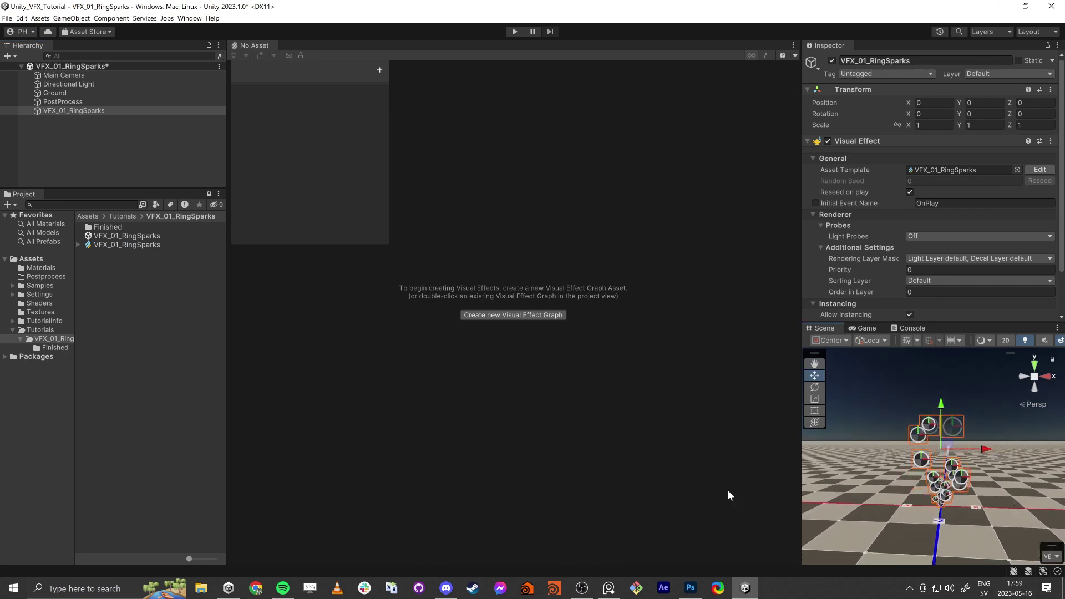
Step: Open the VFX_01_RingSparks graph for editing and select its Initialize Particle context
click(137, 247)
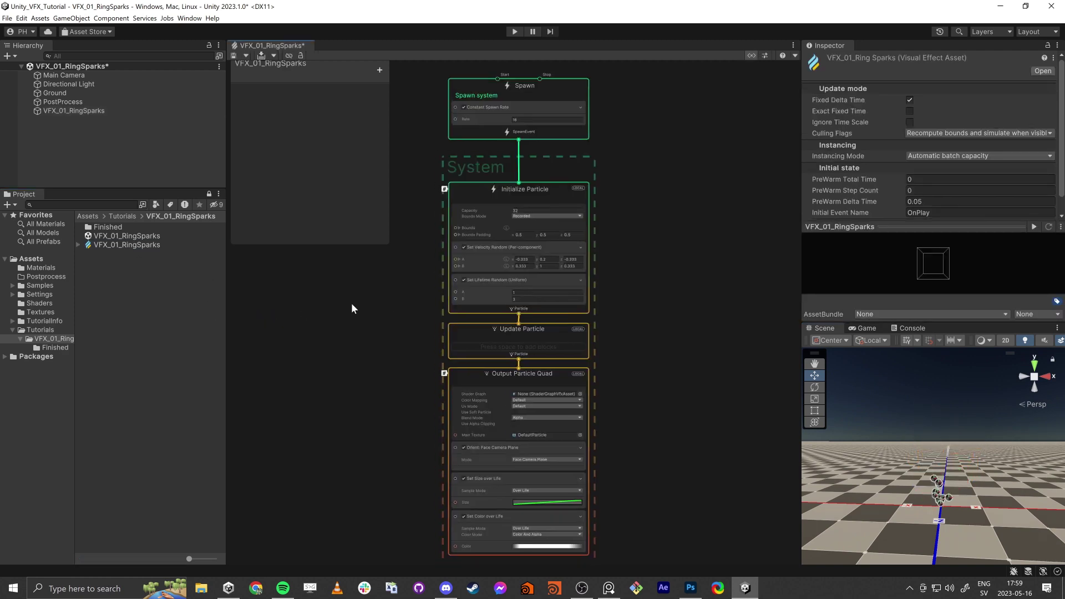
click(64, 110)
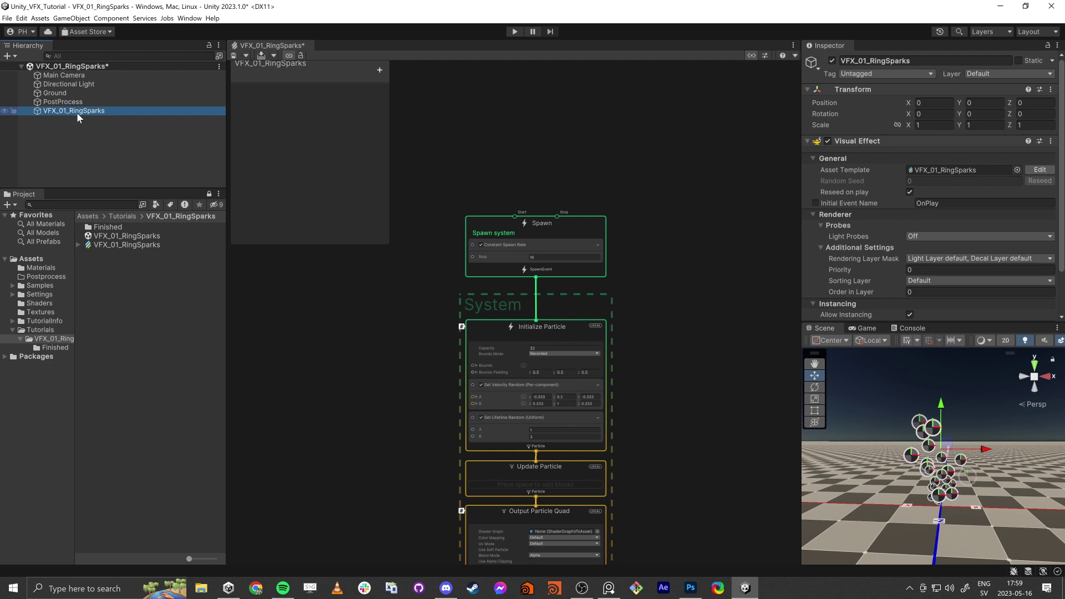
click(467, 324)
middle_drag(427, 359, 409, 336)
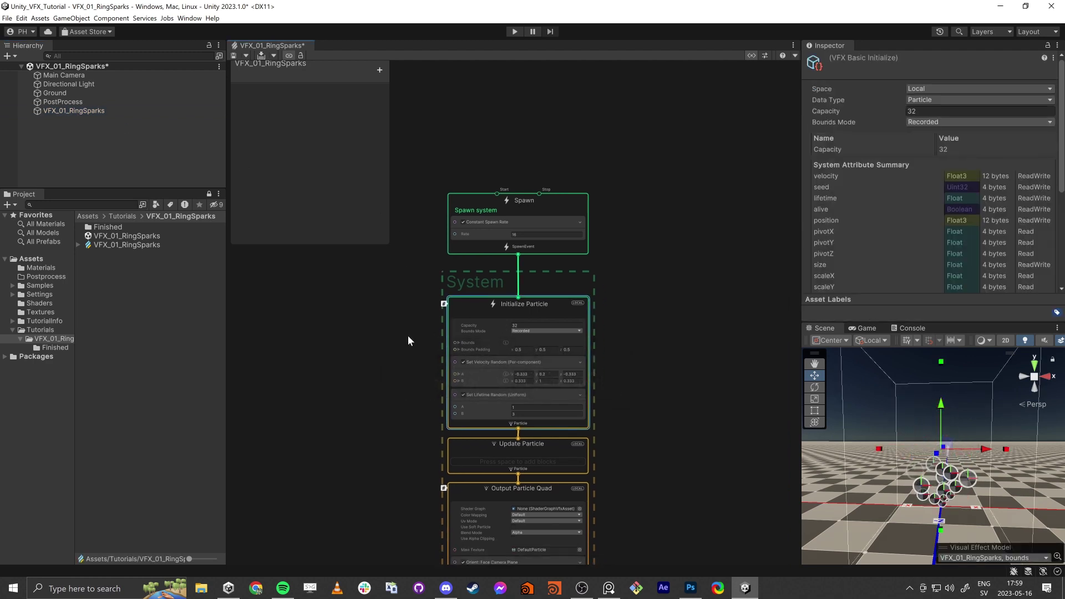
Step: Expand the Bounds in the Initialize Particle context and set their center to 0, 0, 0
right_drag(988, 506, 952, 498)
alt+drag(952, 497, 904, 488)
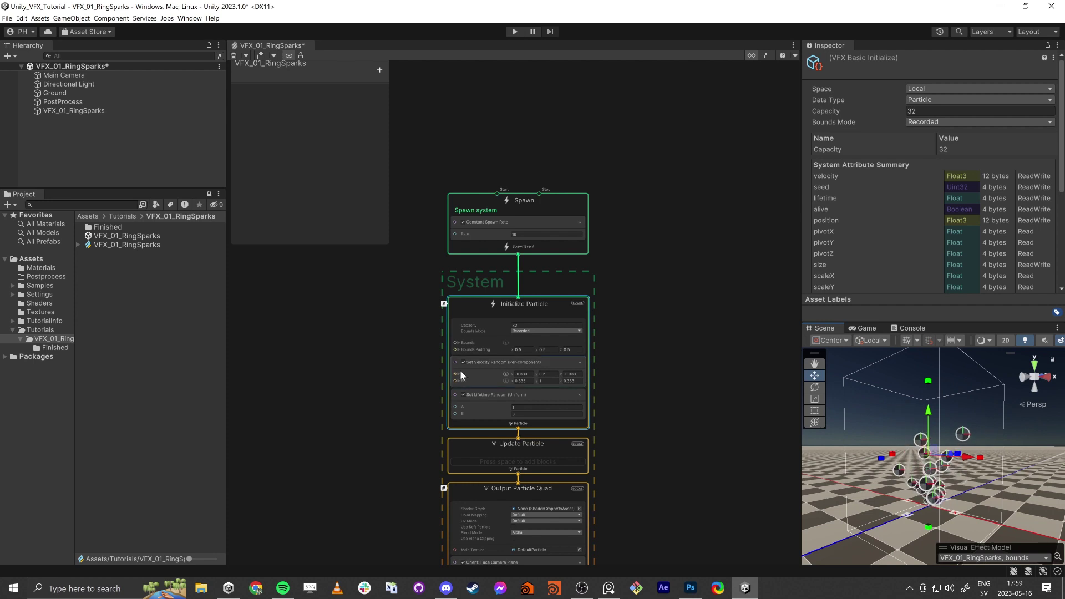
click(458, 343)
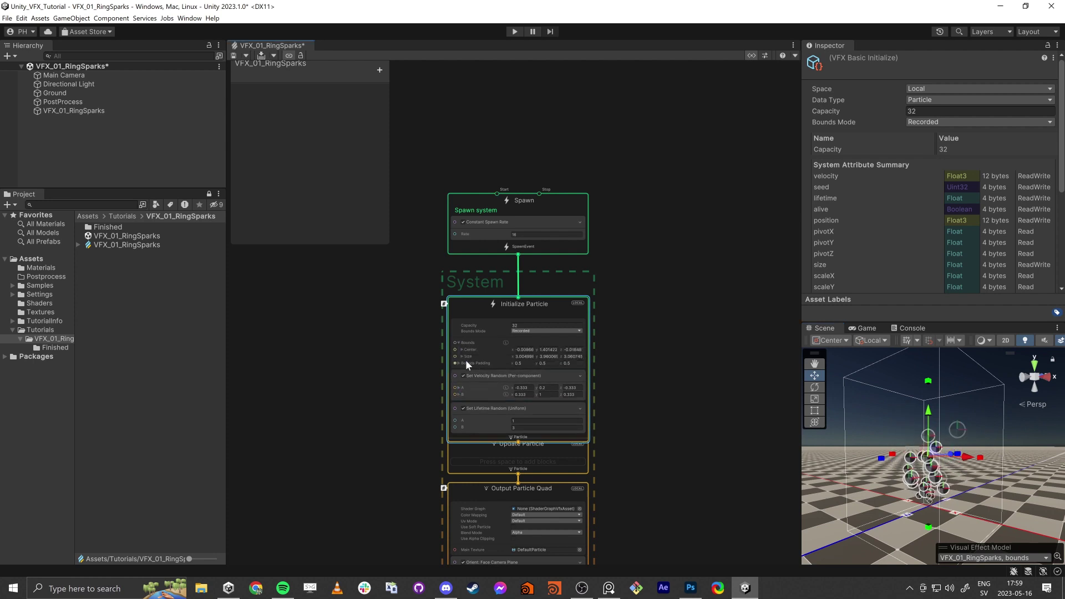
click(524, 349)
text(0)
key(Tab)
text(0)
key(Tab)
text(0)
key(Tab)
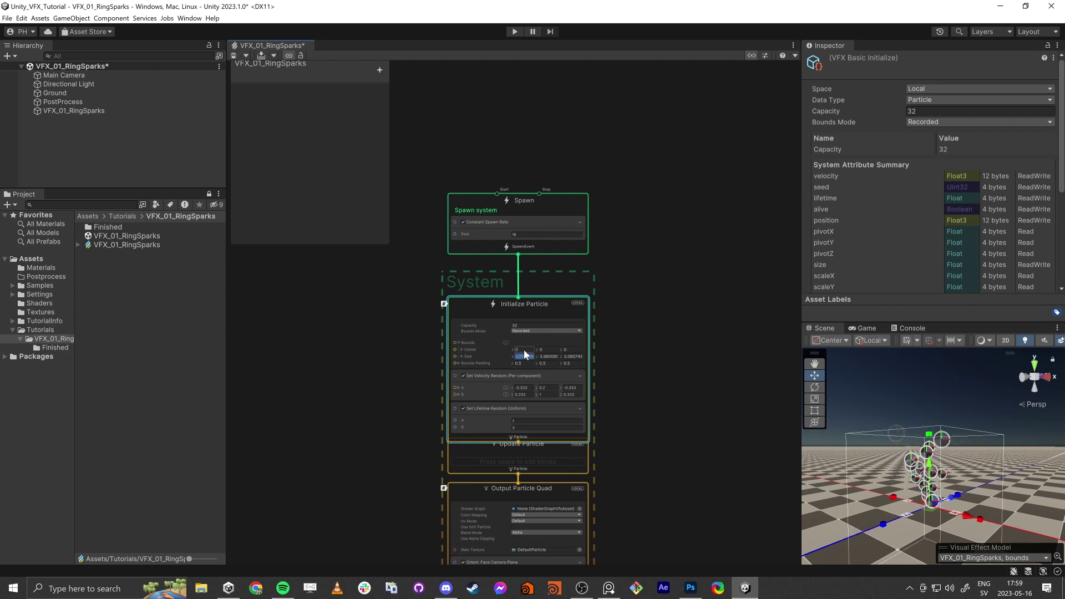
Step: Set the size of the Initialize Particle bounds to 5, 5, 5
right_click(769, 460)
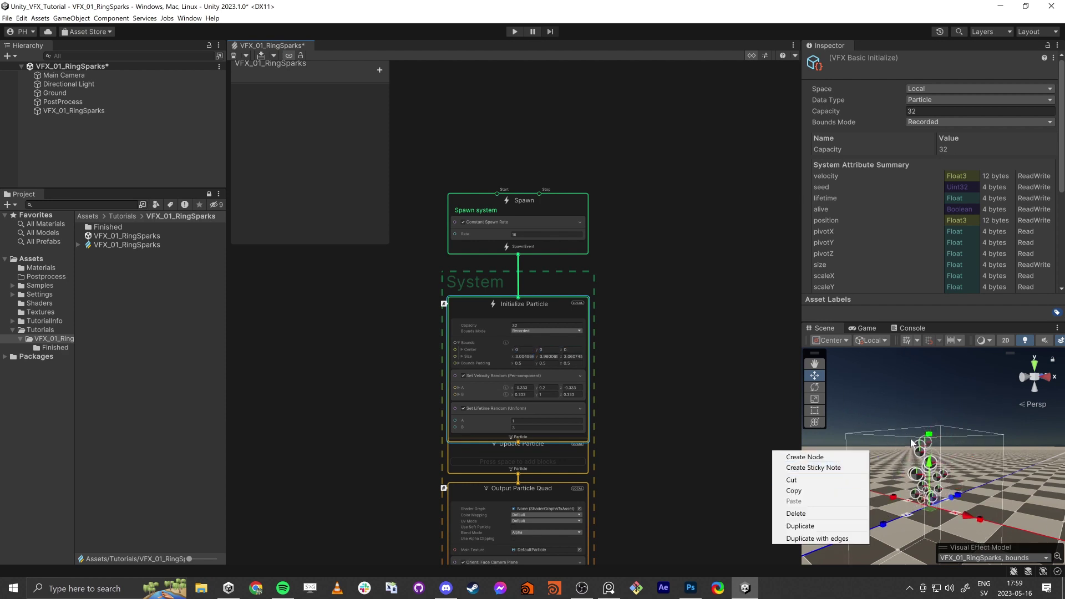
right_drag(926, 419, 972, 424)
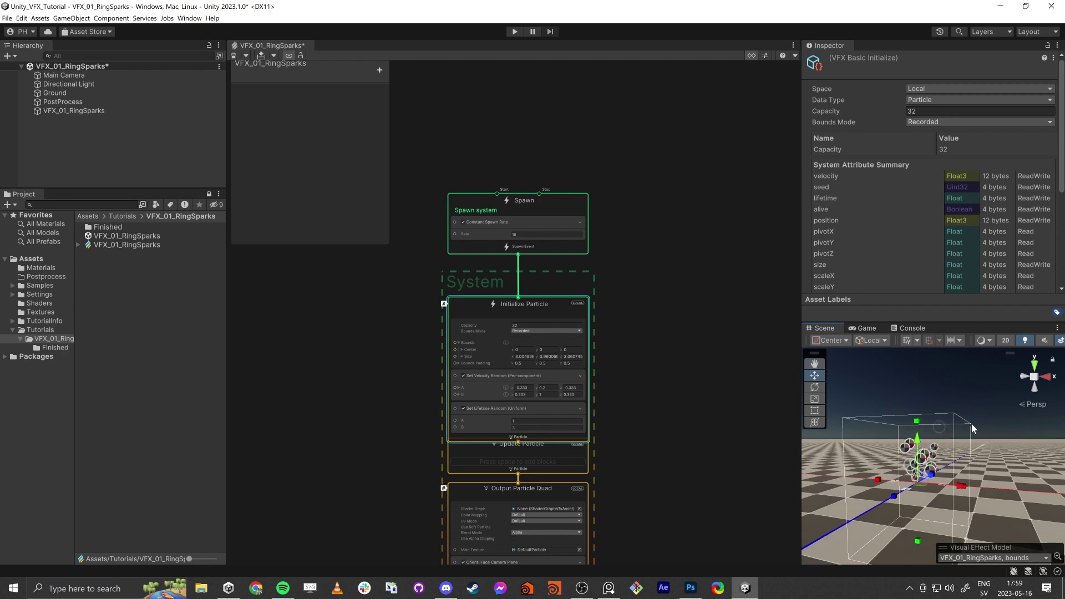
click(520, 356)
text(5)
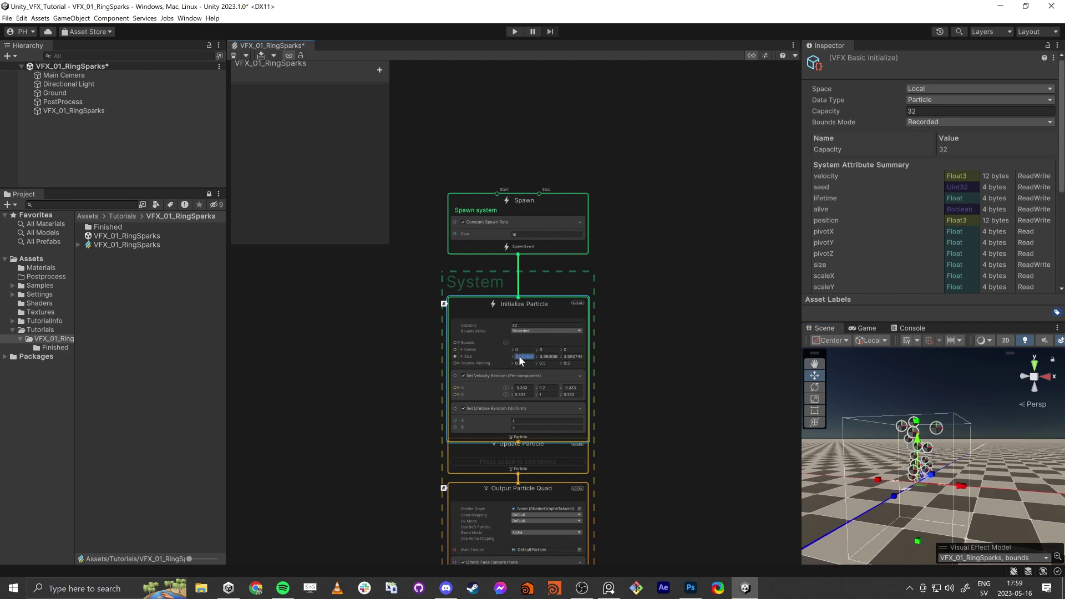
key(Tab)
text(5)
key(Tab)
text(5)
key(Tab)
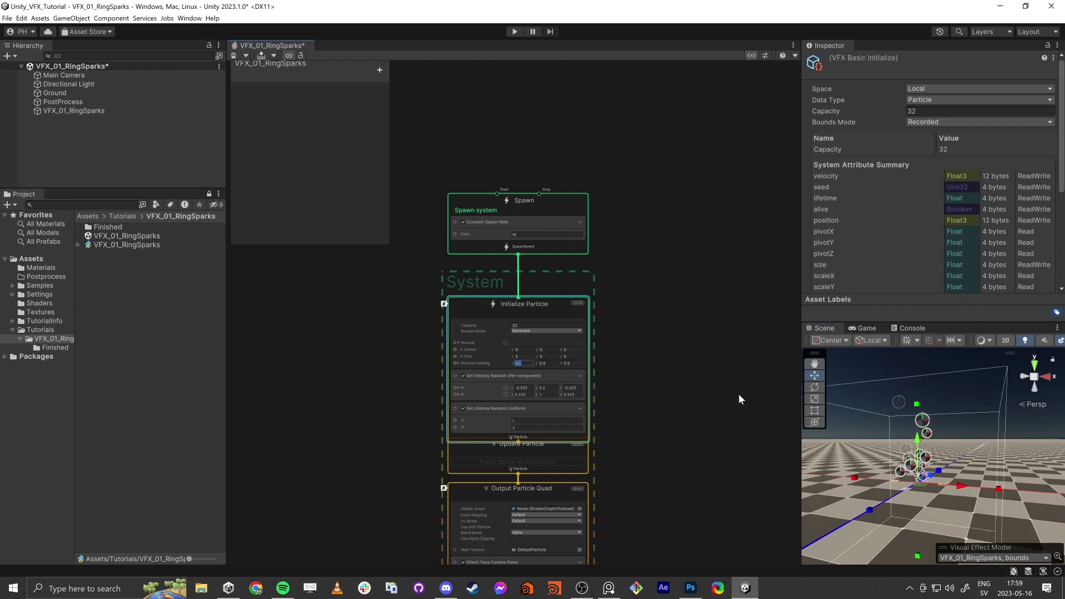
Step: Delete the Set Velocity Random block from the Initialize Particle context
right_click(707, 396)
mouse_move(895, 456)
right_down()
mouse_move(877, 450)
mouse_move(896, 449)
right_up()
alt+drag(896, 449, 759, 457)
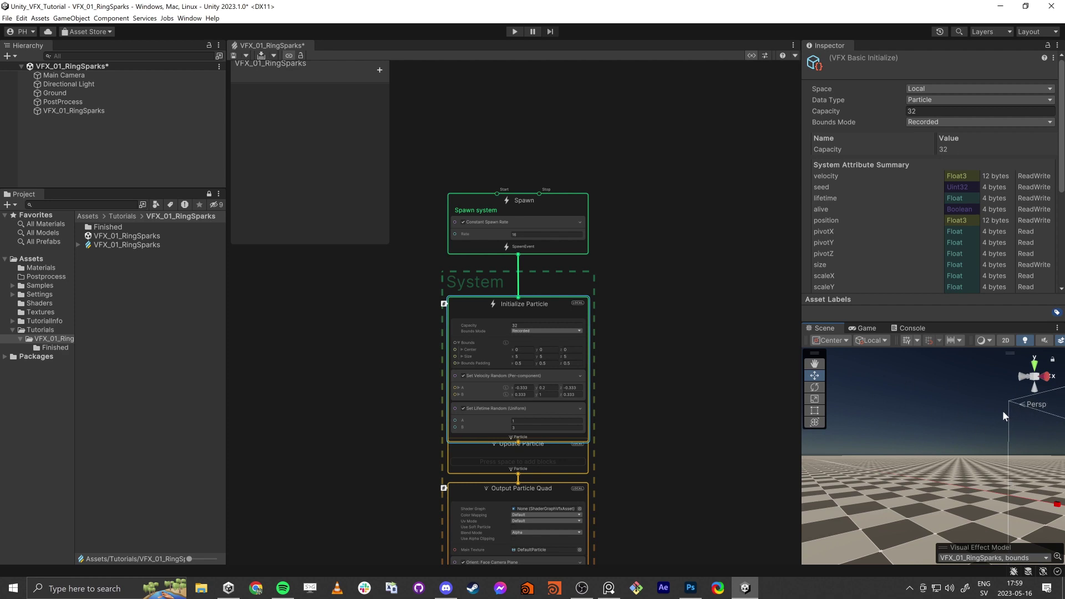
key(f)
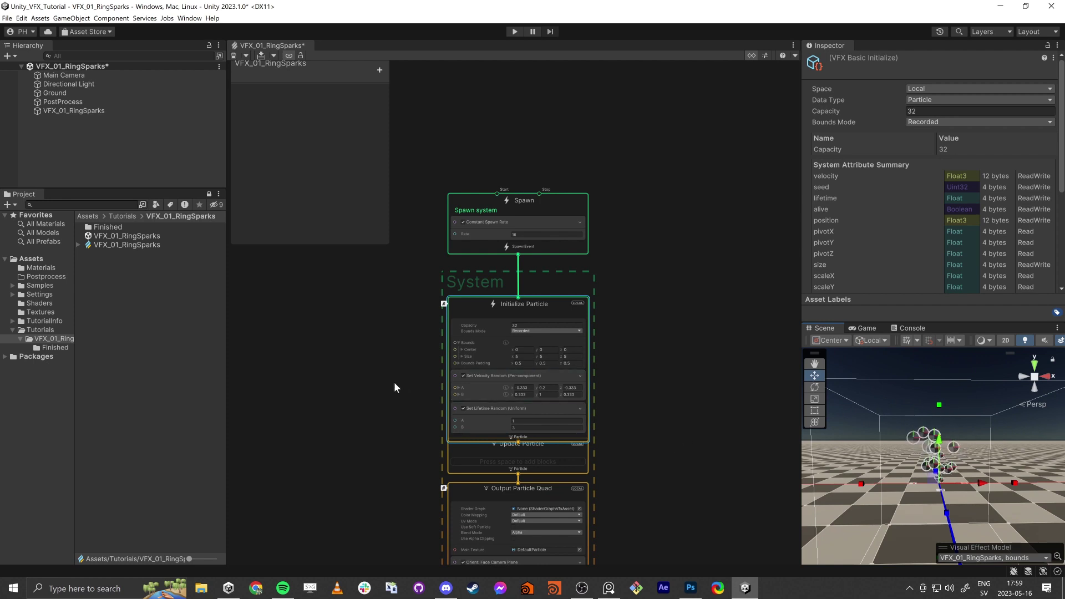
middle_drag(393, 382, 437, 333)
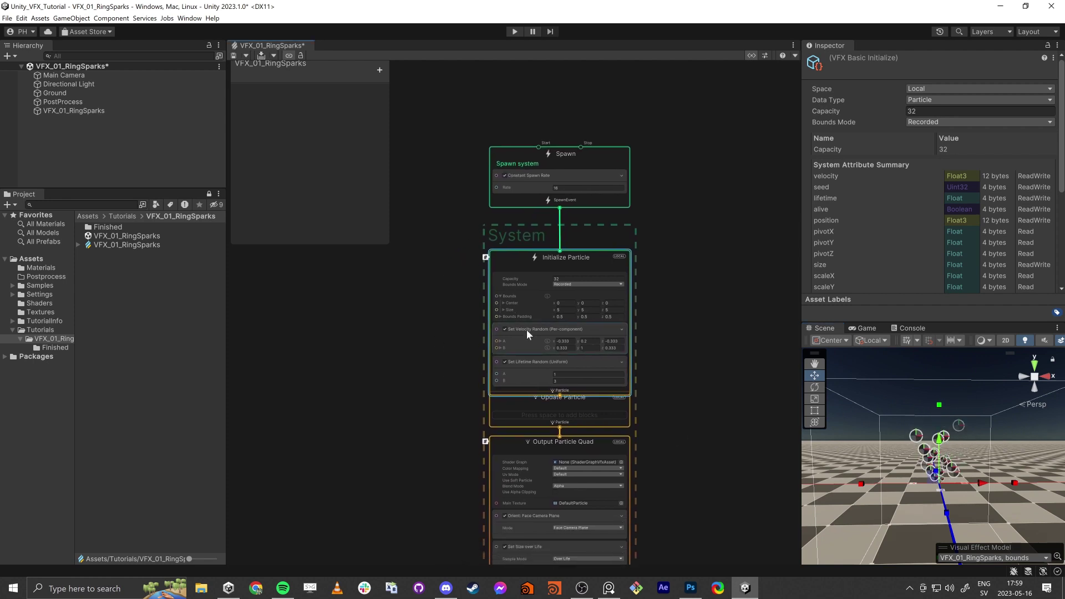
click(157, 170)
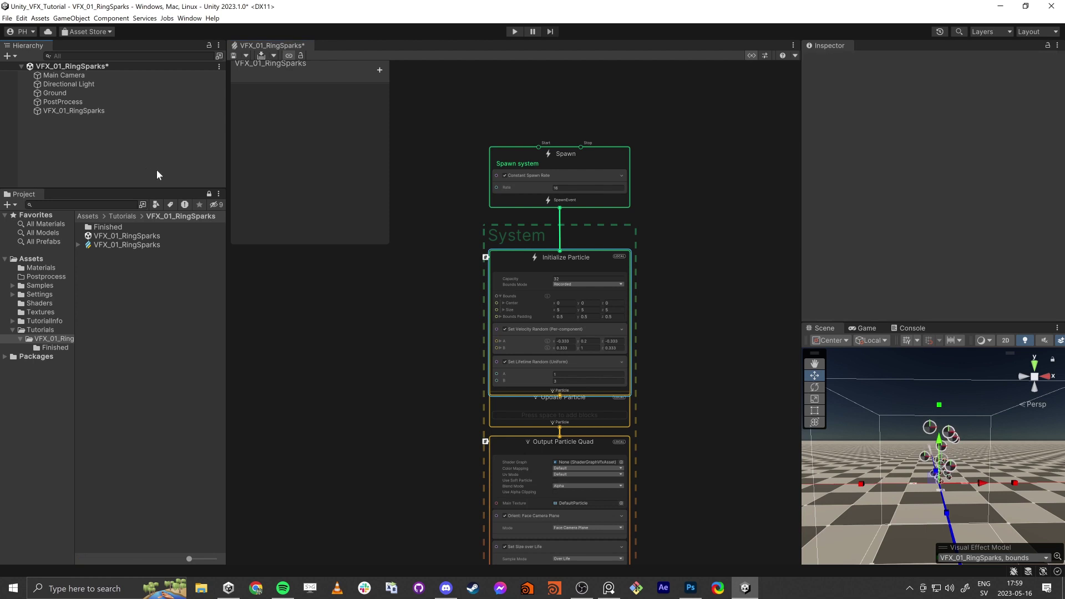
right_click(517, 327)
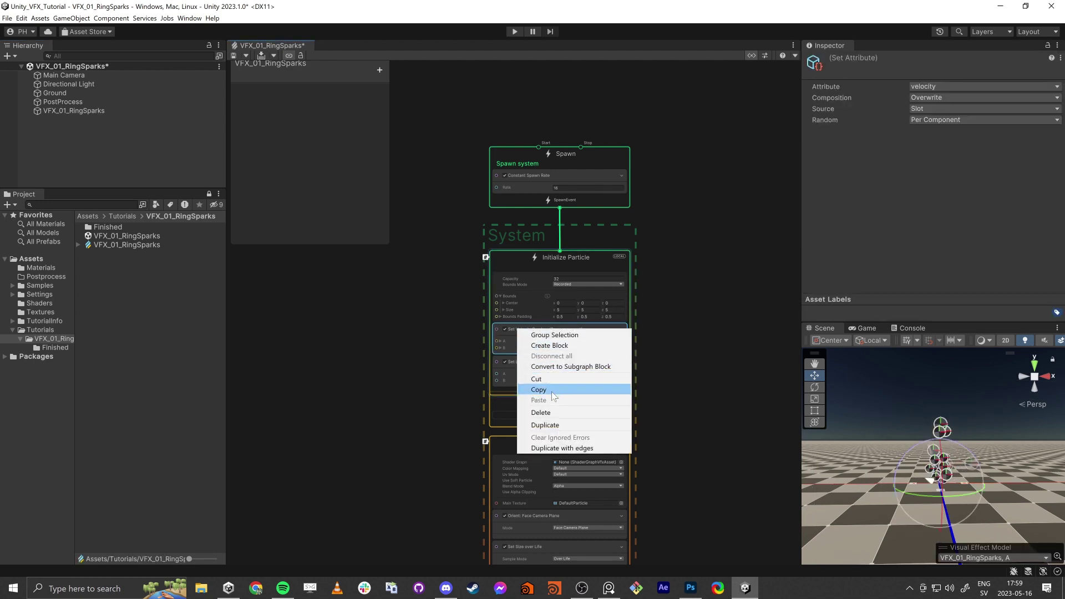
click(541, 412)
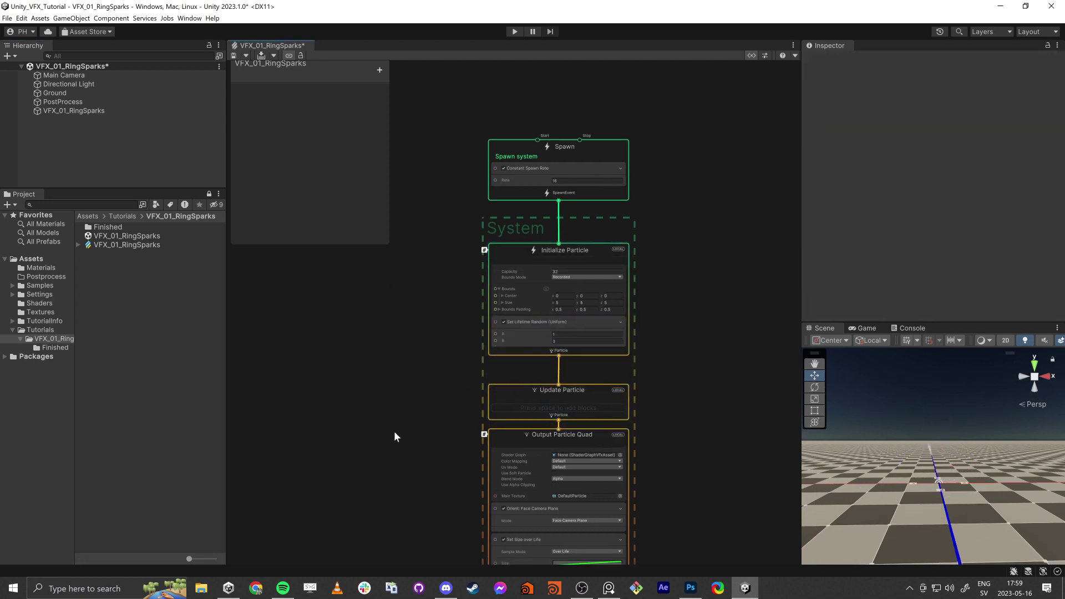
Step: Inspect the remaining particle system contexts in the graph and the effect's origin in the scene
scroll(397, 415, down, 3)
middle_drag(400, 401, 451, 493)
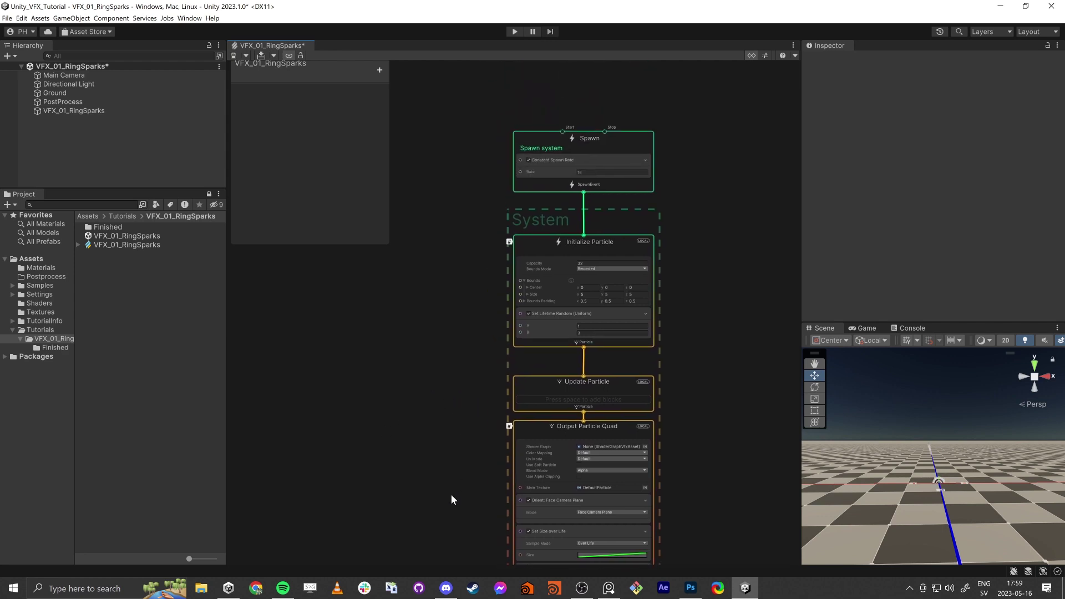
middle_drag(470, 357, 503, 397)
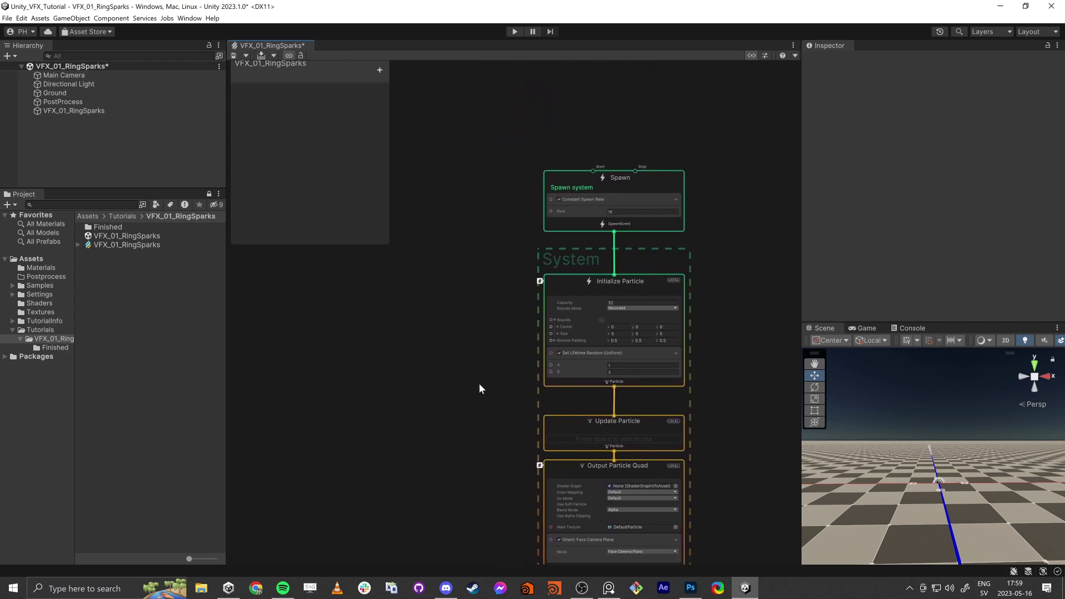
scroll(942, 486, up, 4)
middle_drag(941, 485, 928, 481)
scroll(928, 480, up, 6)
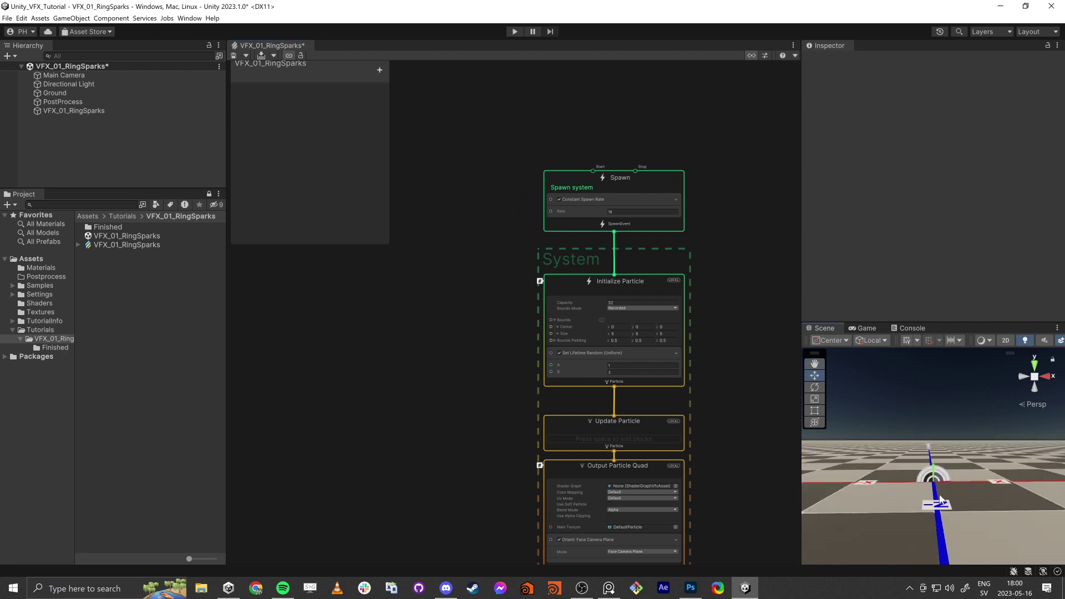
alt+drag(921, 472, 929, 507)
key(s)
right_drag(928, 506, 930, 508)
key(e)
Step: Add a Sine node and a Cosine node in the empty area beside the particle system, with Sine above Cosine
middle_drag(404, 321, 577, 342)
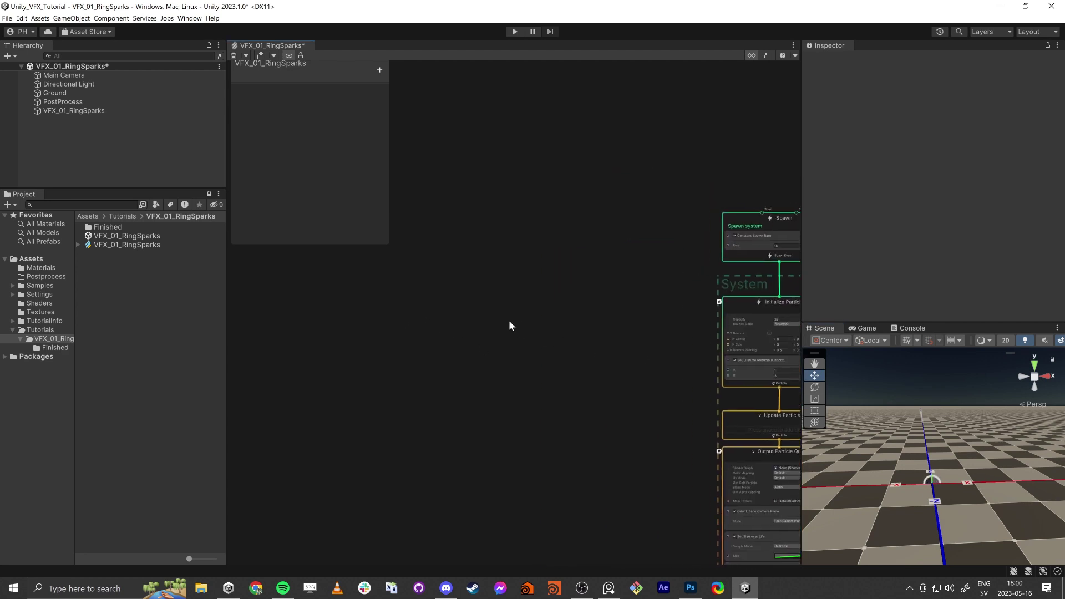
key(space)
text(sine)
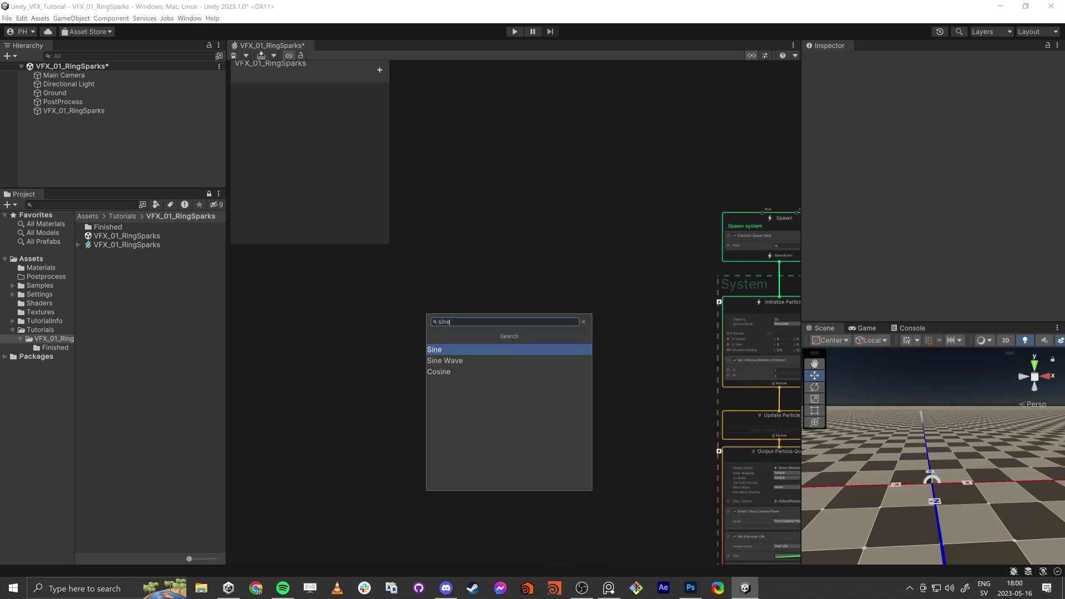
key(Return)
key(space)
text(v)
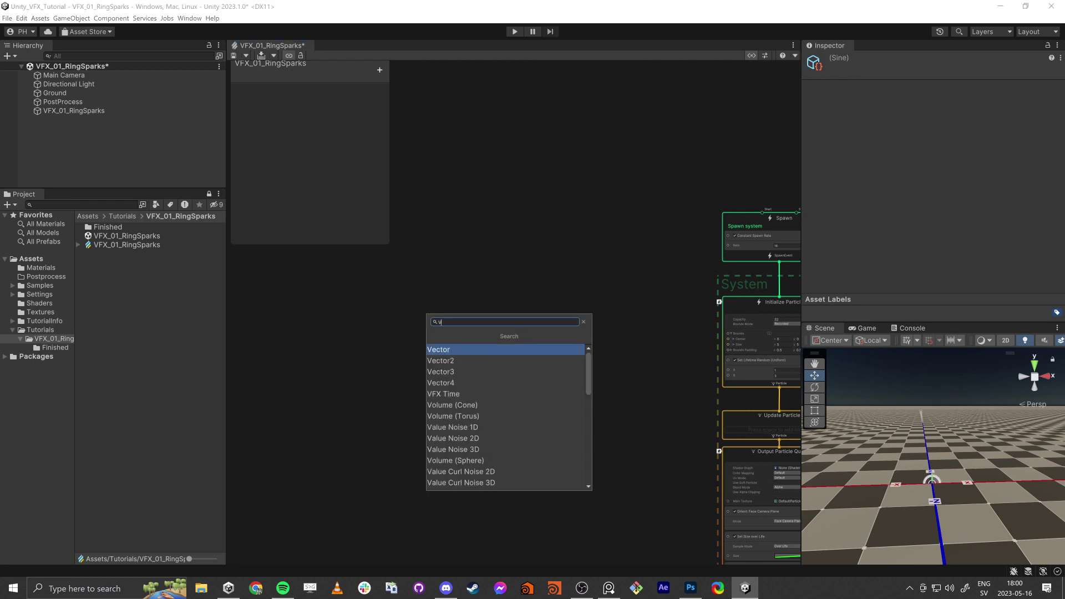
key(BackSpace)
text(cos)
key(Return)
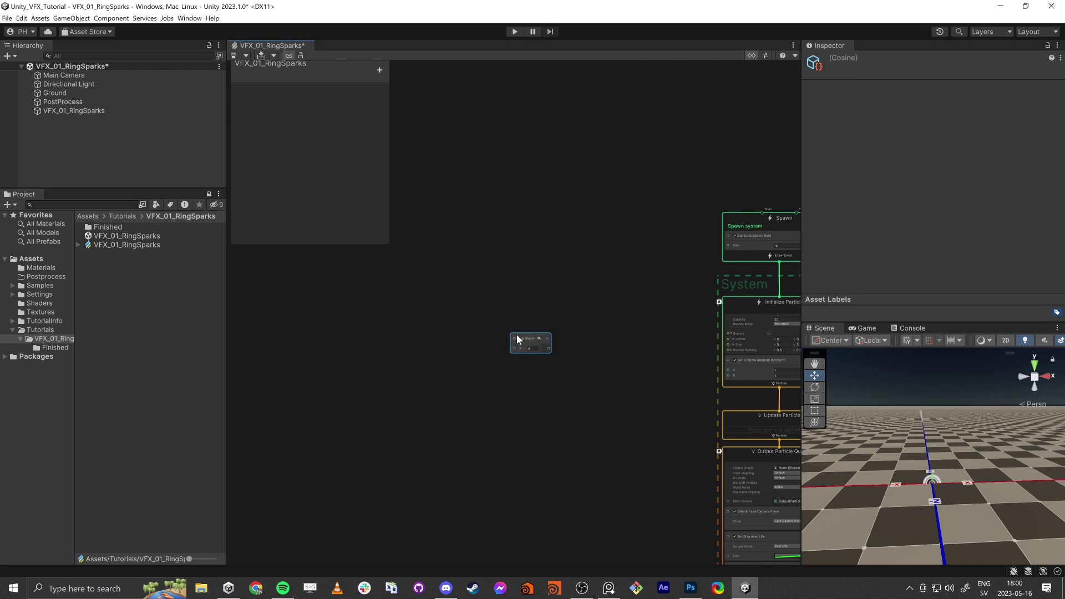
drag(517, 338, 454, 372)
drag(497, 340, 461, 340)
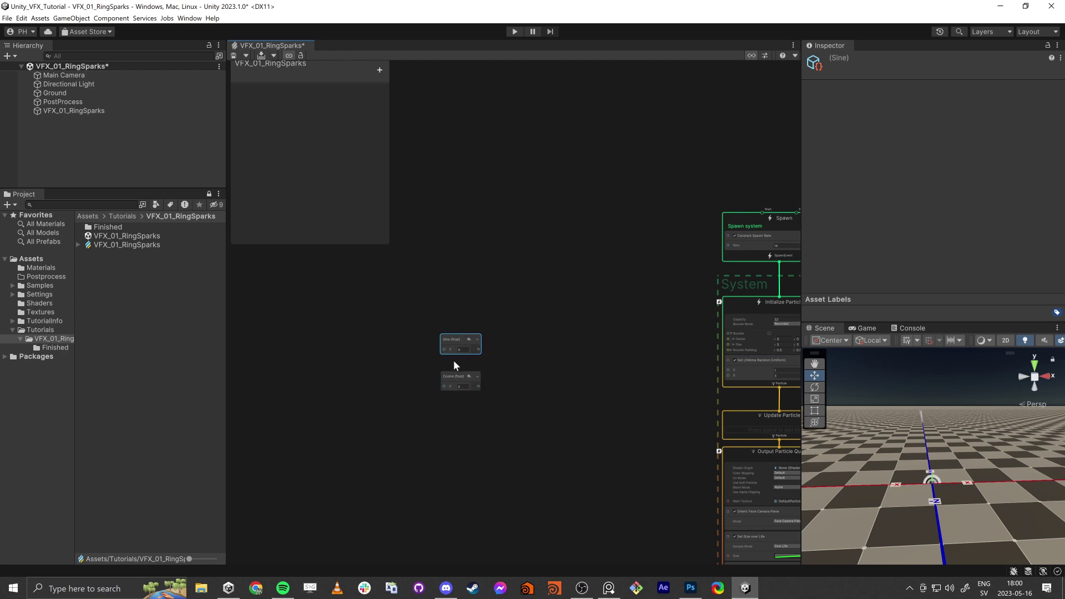
Step: Add a Vector3 node between the Sine and Cosine nodes and the particle system
key(space)
text(vector)
key(Down)
key(Down)
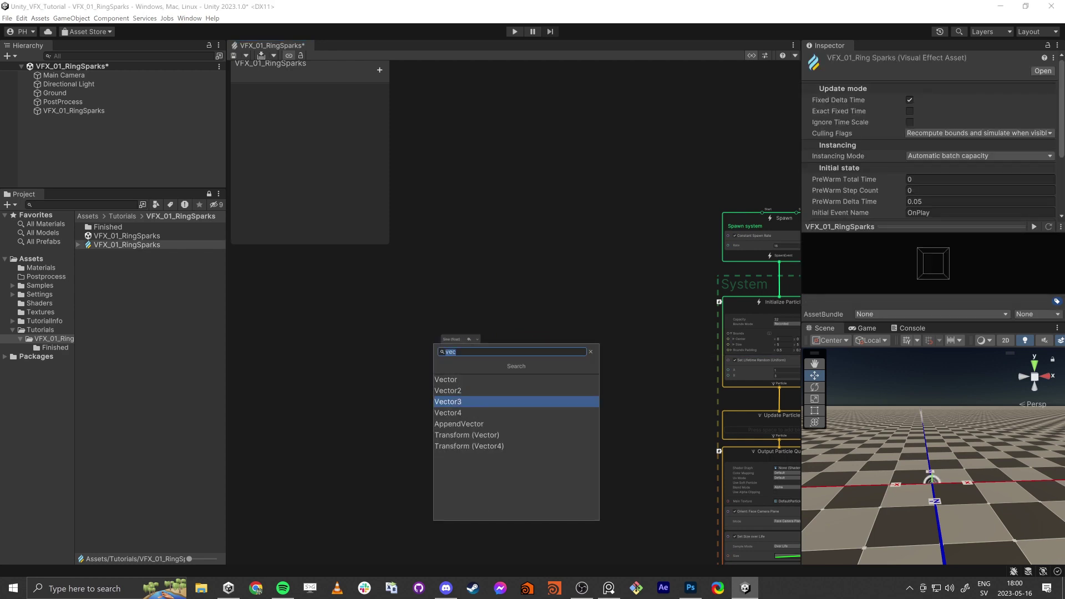
key(Return)
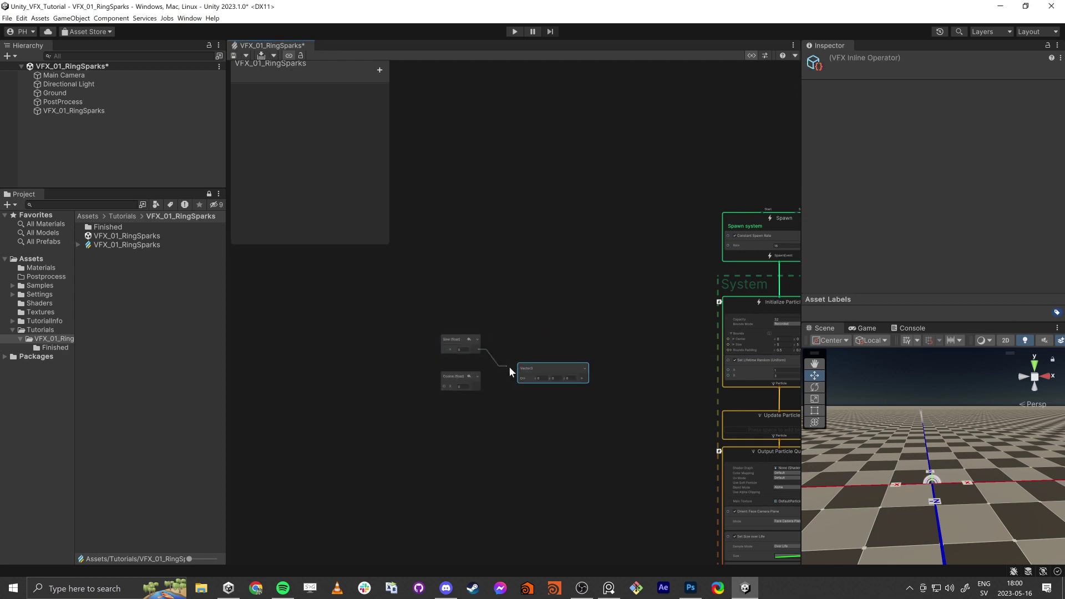
Step: Expand the Vector3 node's components and connect the Sine output to X and the Cosine output to Y
drag(522, 379, 543, 259)
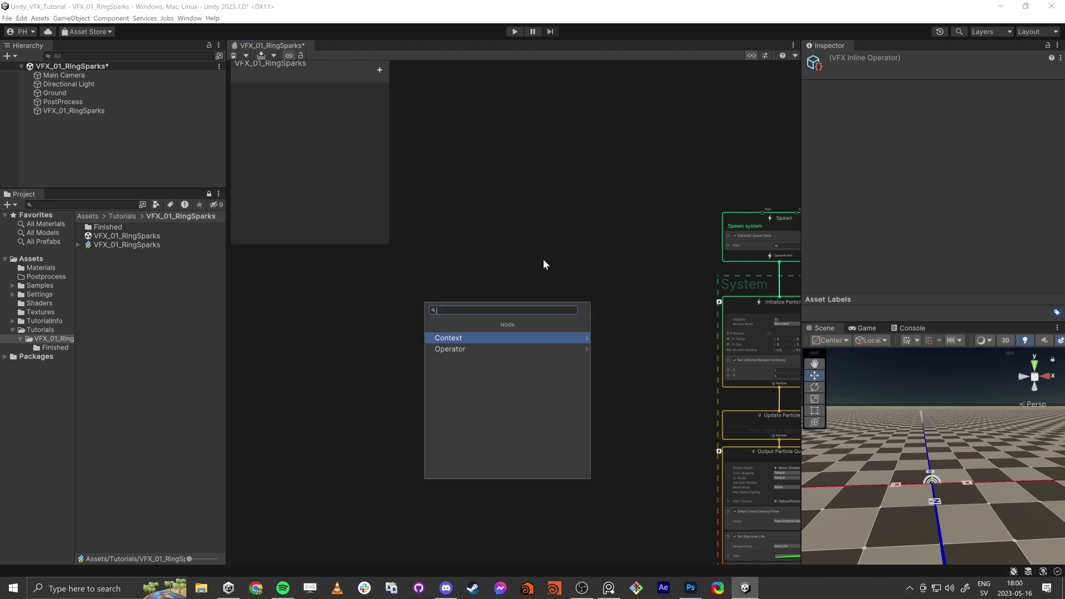
key(Escape)
scroll(521, 370, up, 6)
click(527, 371)
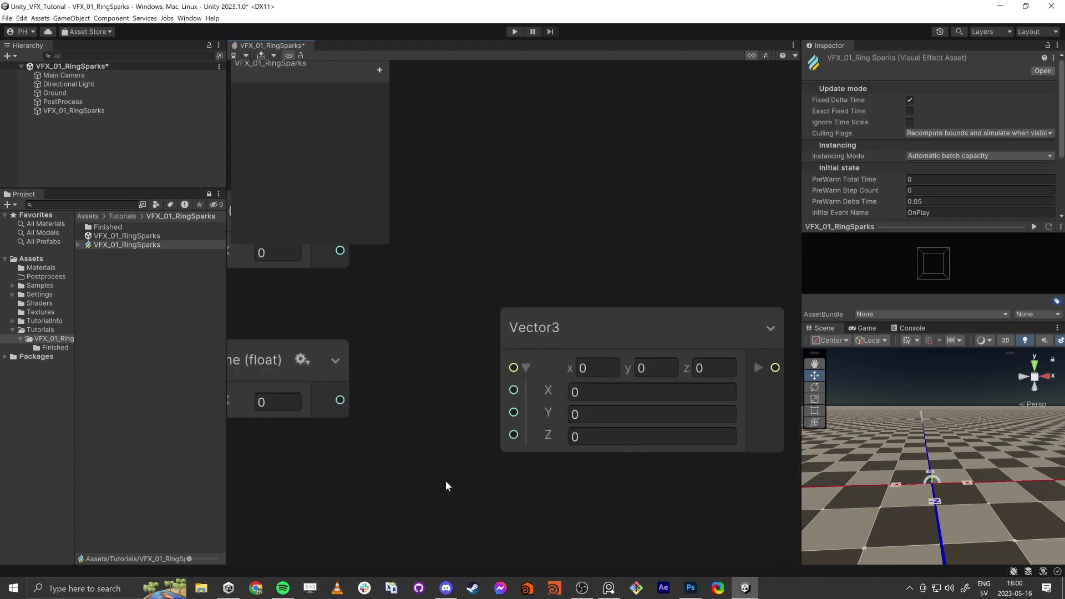
scroll(522, 419, down, 2)
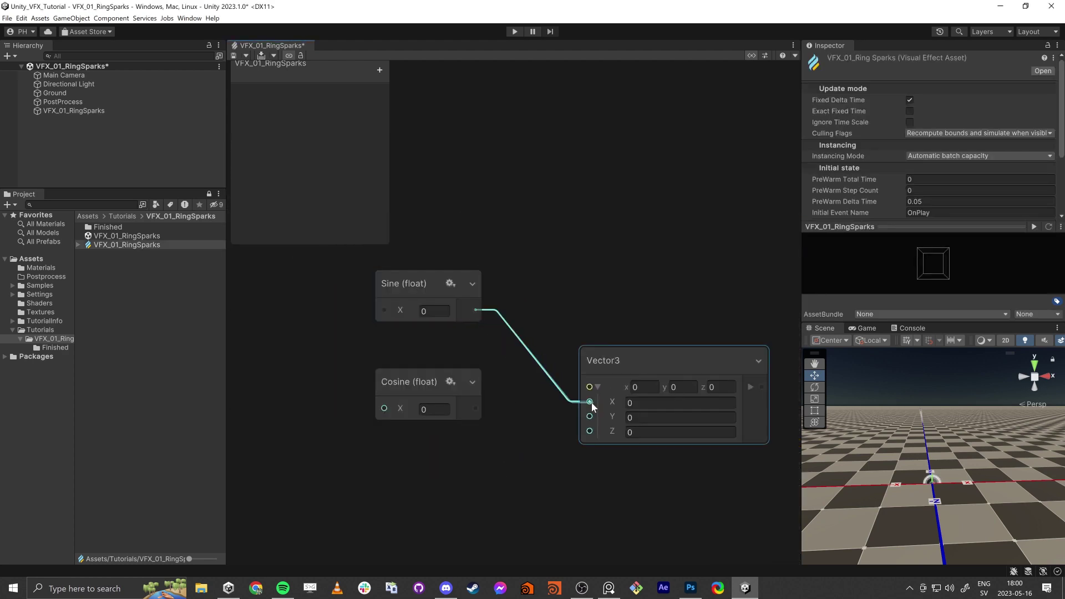
drag(591, 401, 590, 401)
drag(477, 408, 478, 409)
scroll(562, 454, down, 5)
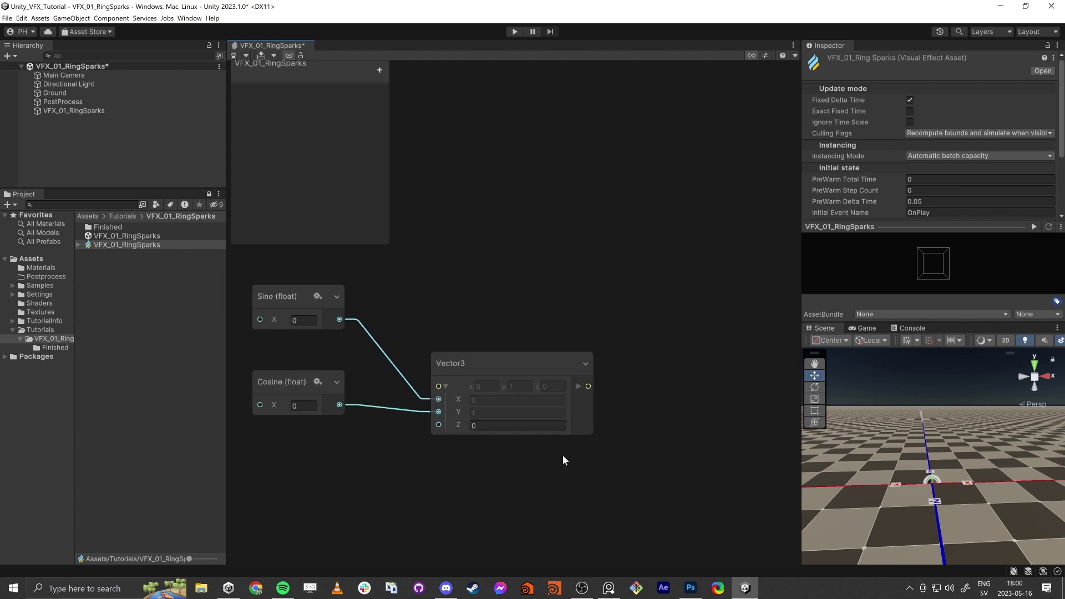
drag(482, 345, 598, 395)
click(587, 277)
Step: Add a Set Position block to the Initialize Particle context
middle_drag(684, 262, 545, 244)
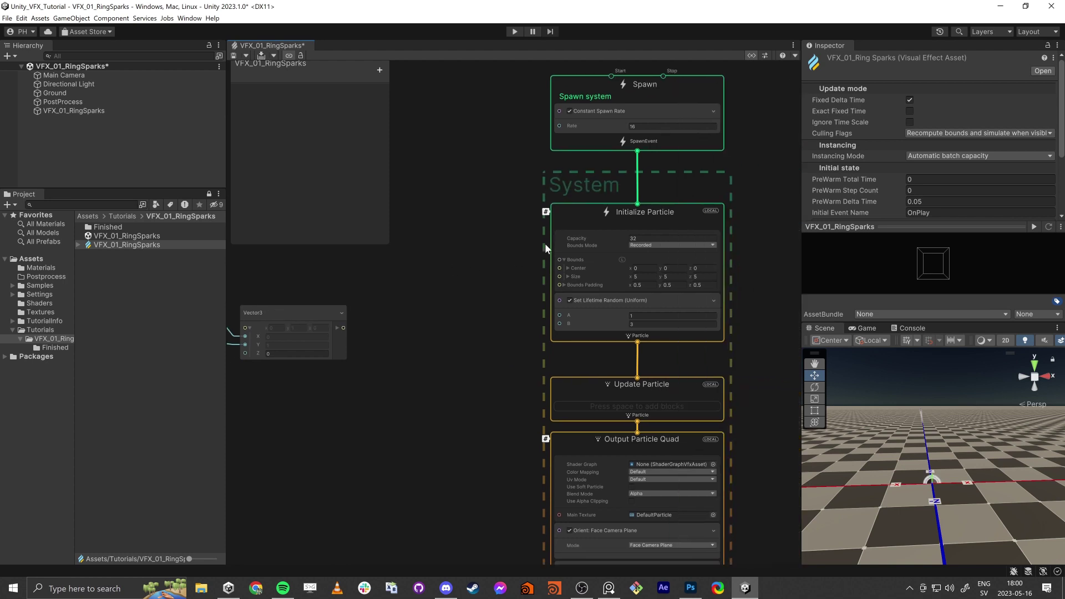
click(575, 205)
key(space)
text(set pos)
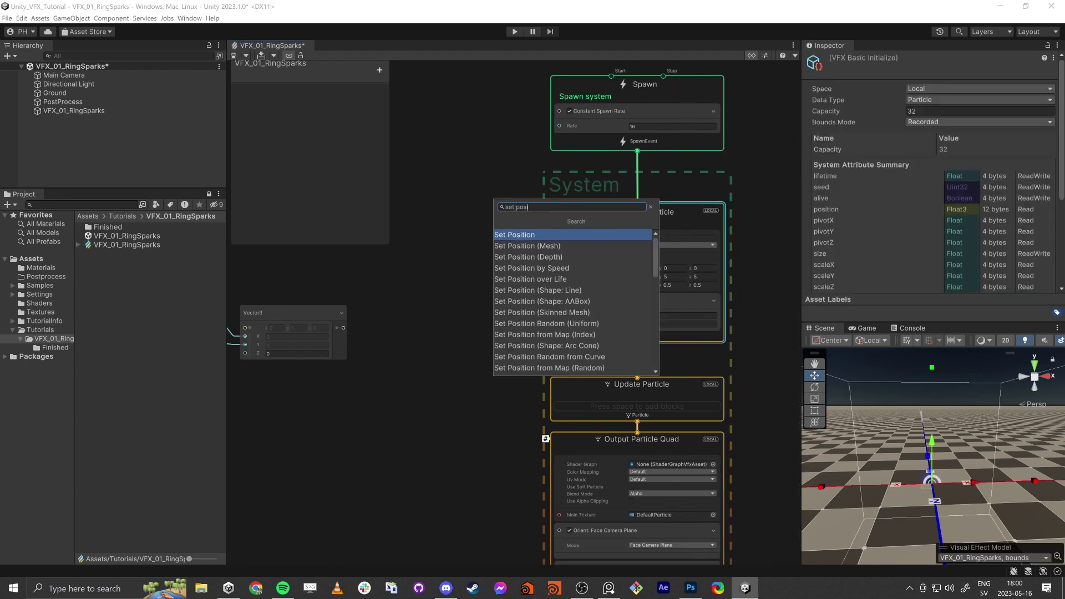
key(Return)
Step: Space out the particle system by moving Update Particle well below Initialize Particle and Output Particle Quad well below Update Particle
middle_drag(469, 390, 454, 223)
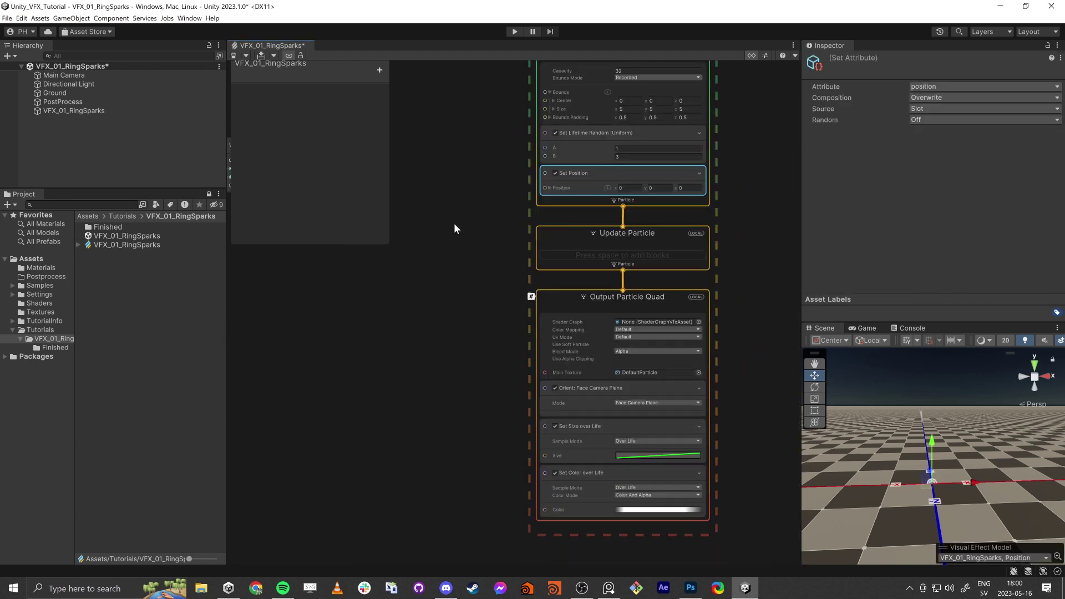
scroll(454, 248, down, 1)
scroll(454, 248, down, 2)
drag(459, 255, 607, 435)
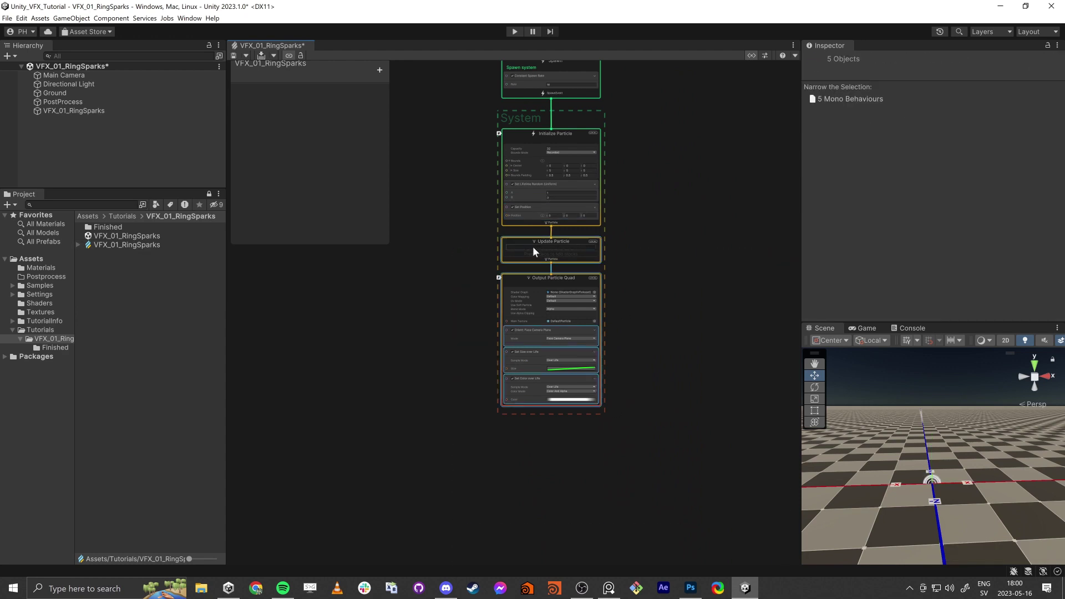
drag(523, 240, 519, 429)
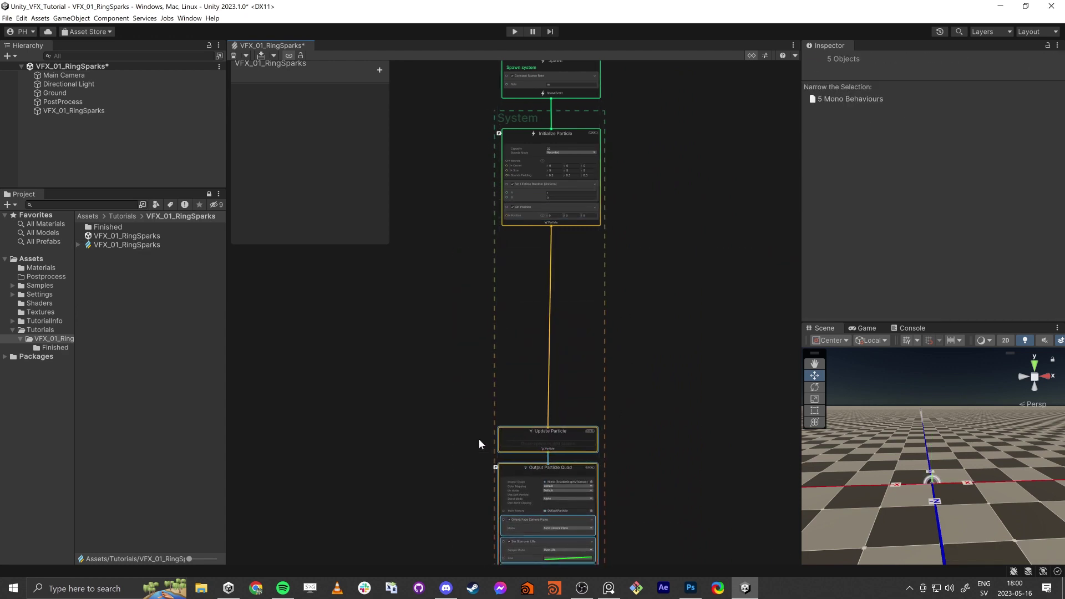
click(444, 471)
middle_drag(430, 484, 430, 249)
drag(517, 240, 517, 445)
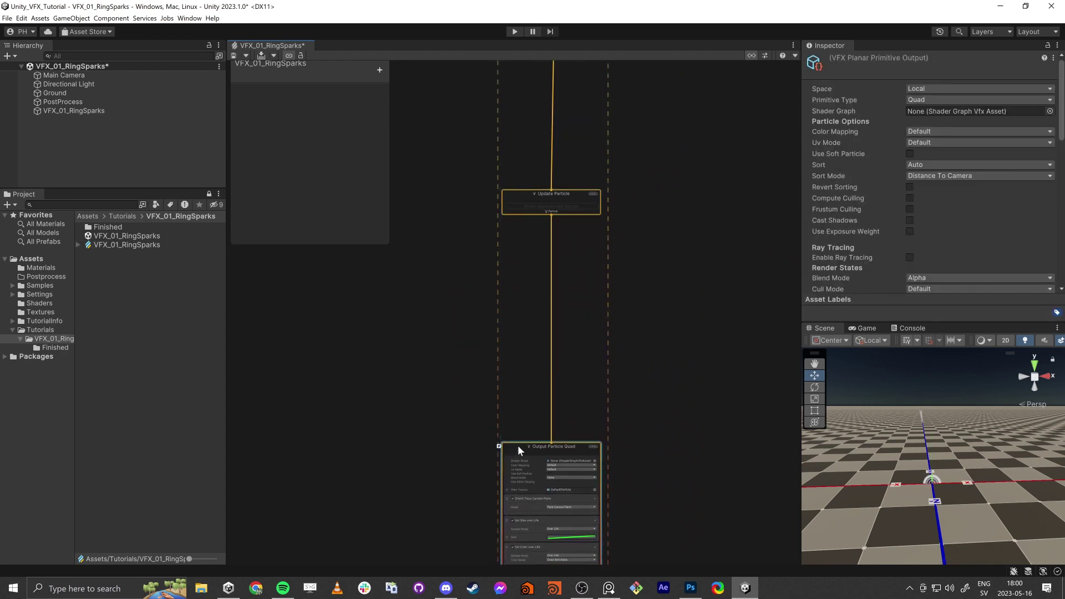
Step: Connect the Vector3 output to the Position input of the Set Position block
scroll(518, 445, down, 1)
middle_drag(397, 114, 552, 400)
scroll(720, 371, up, 4)
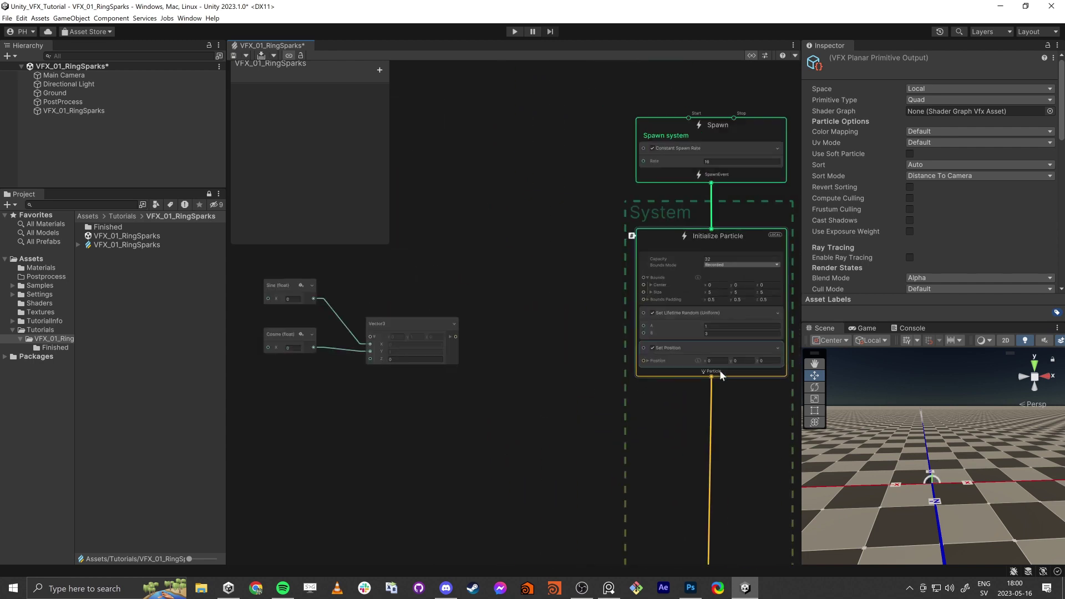
scroll(661, 350, up, 5)
scroll(647, 359, down, 3)
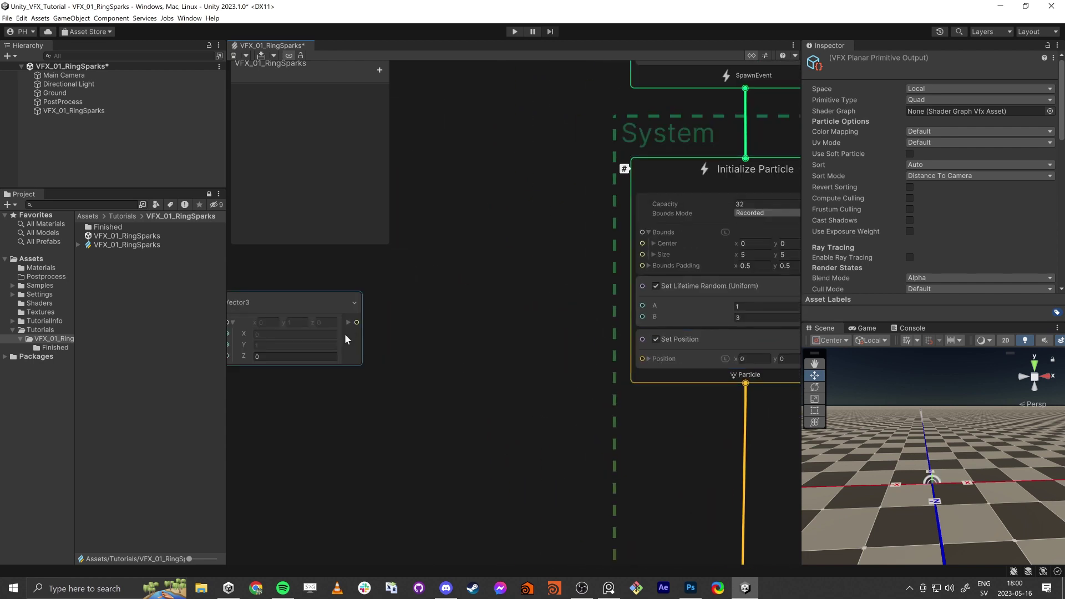
drag(357, 323, 642, 358)
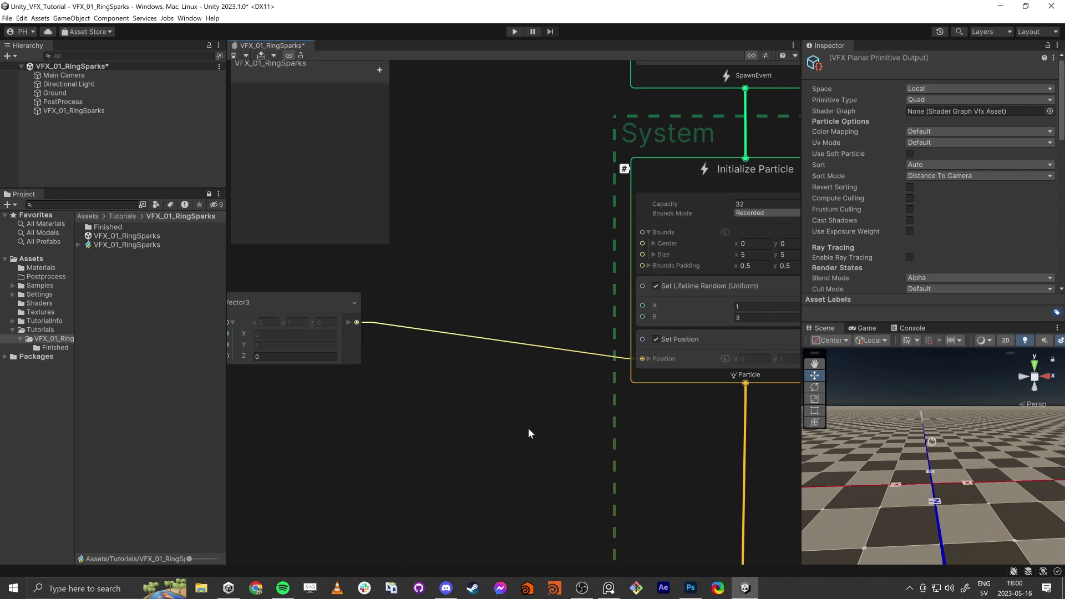
Step: Add a Random Number node with a Per Particle seed and Constant disabled, placed just before the Sine and Cosine nodes
scroll(638, 394, down, 5)
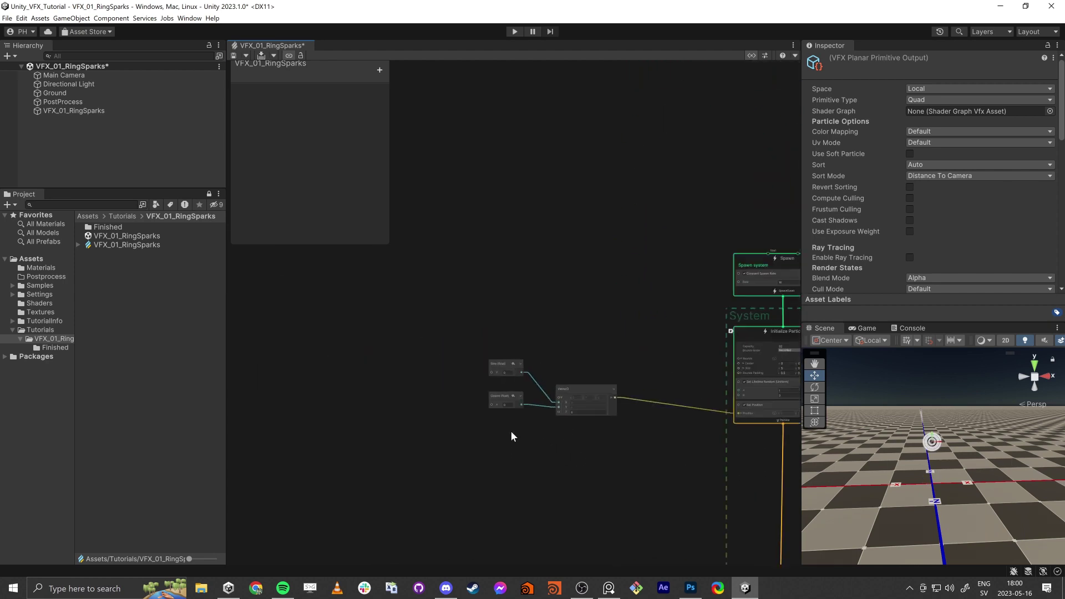
click(417, 351)
key(space)
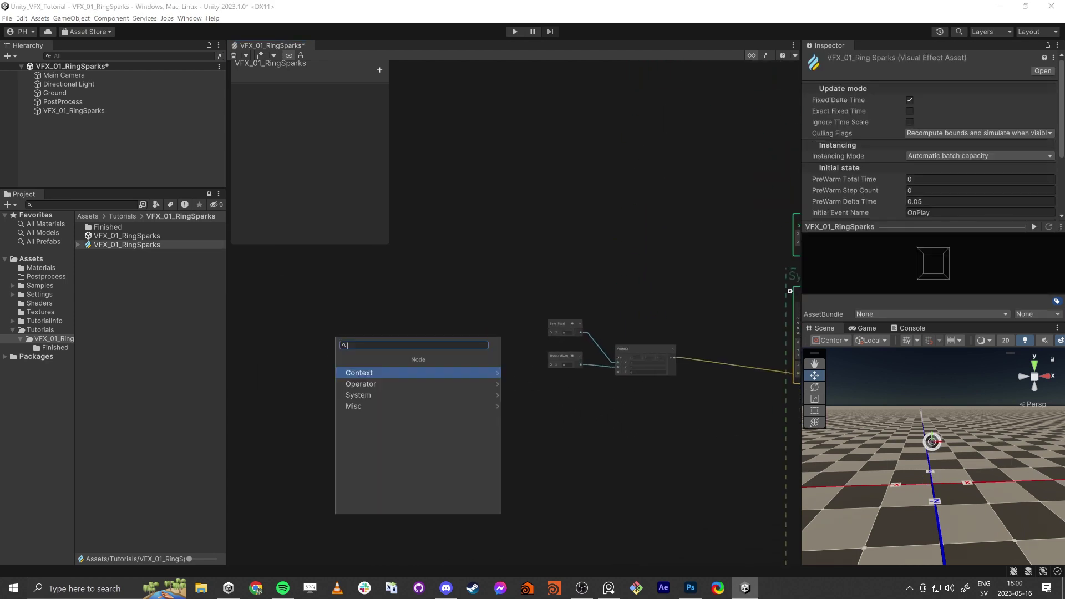
text(random)
key(Return)
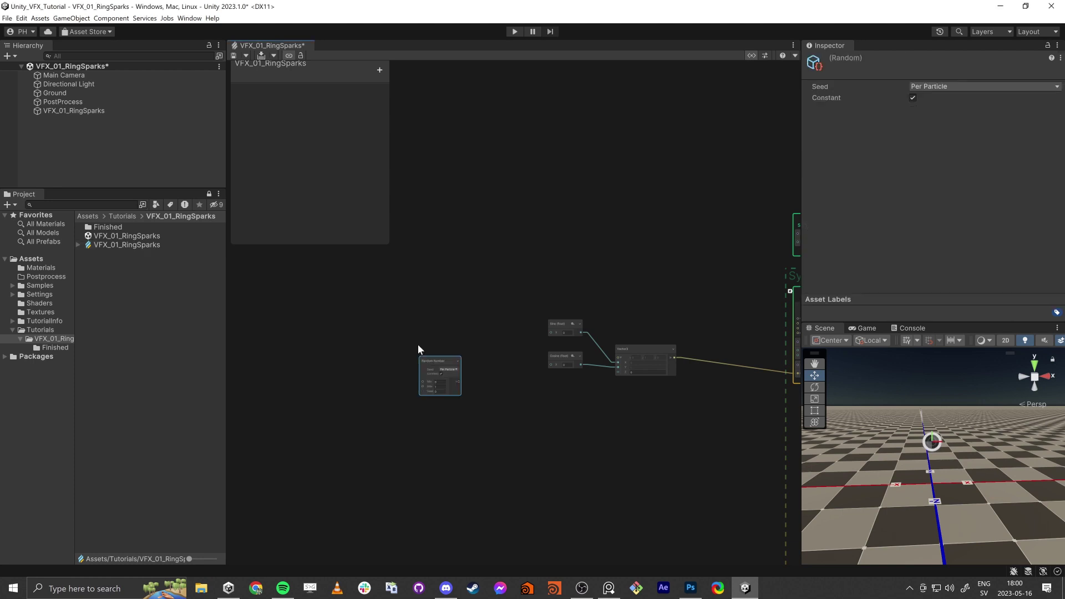
scroll(459, 407, up, 4)
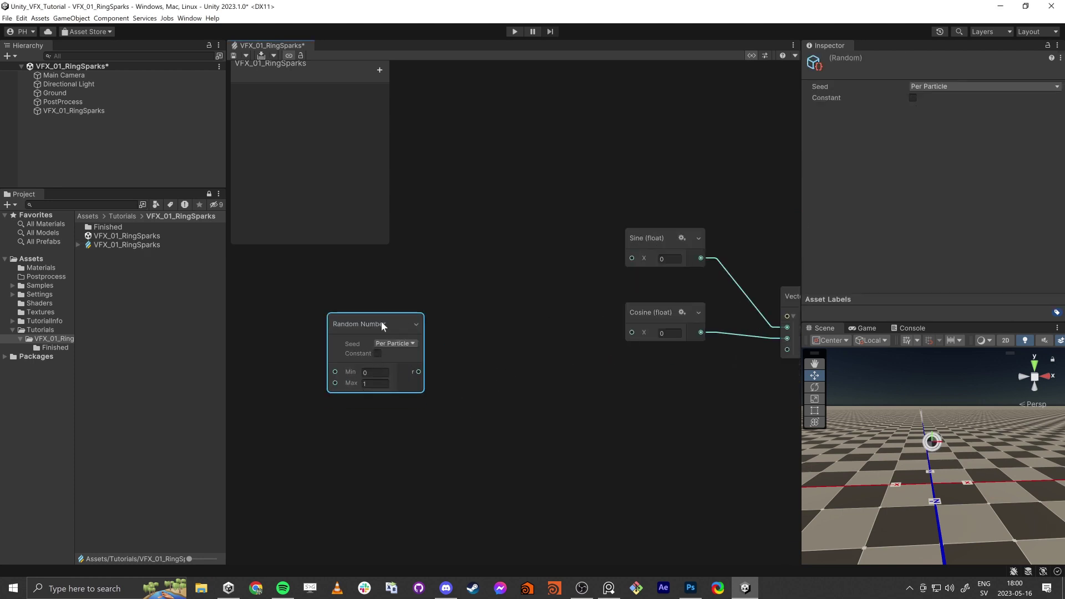
drag(382, 321, 448, 274)
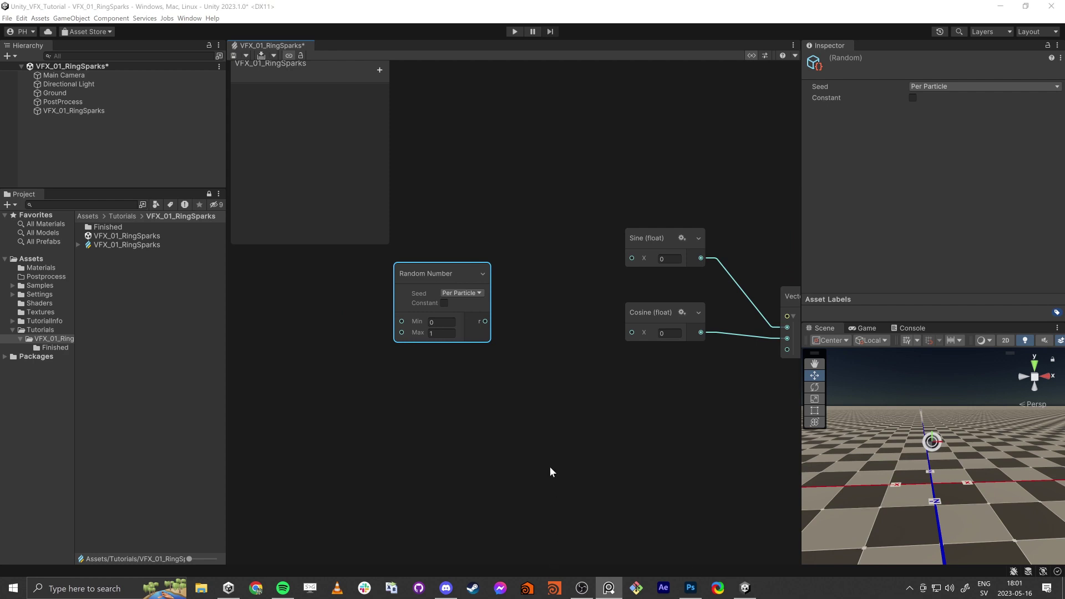
Step: Connect the Random Number output to the X inputs of both the Sine and Cosine nodes
click(441, 420)
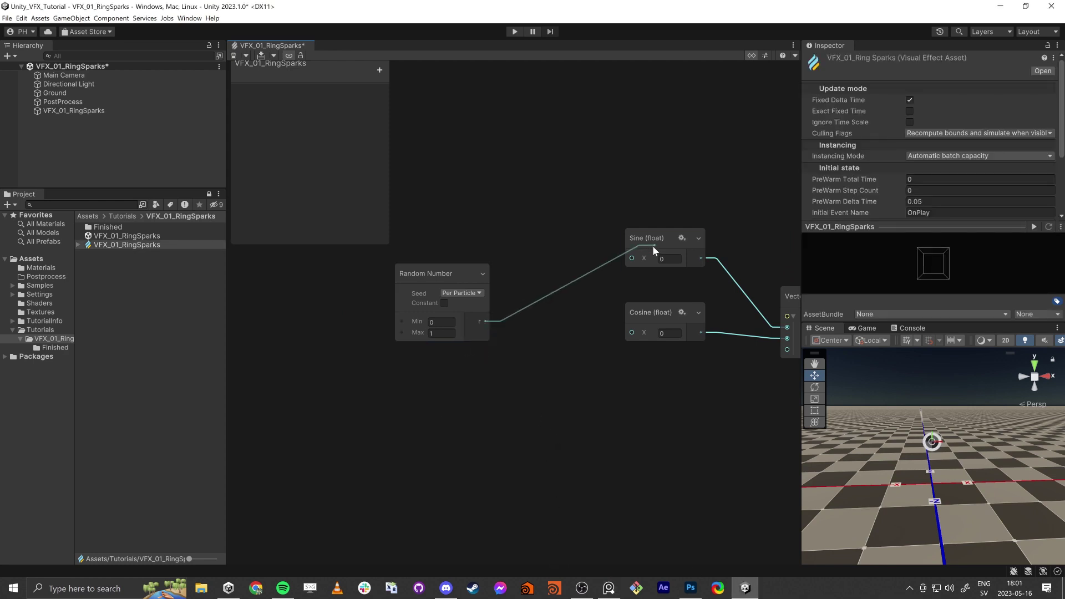
drag(652, 245, 634, 256)
drag(484, 322, 634, 332)
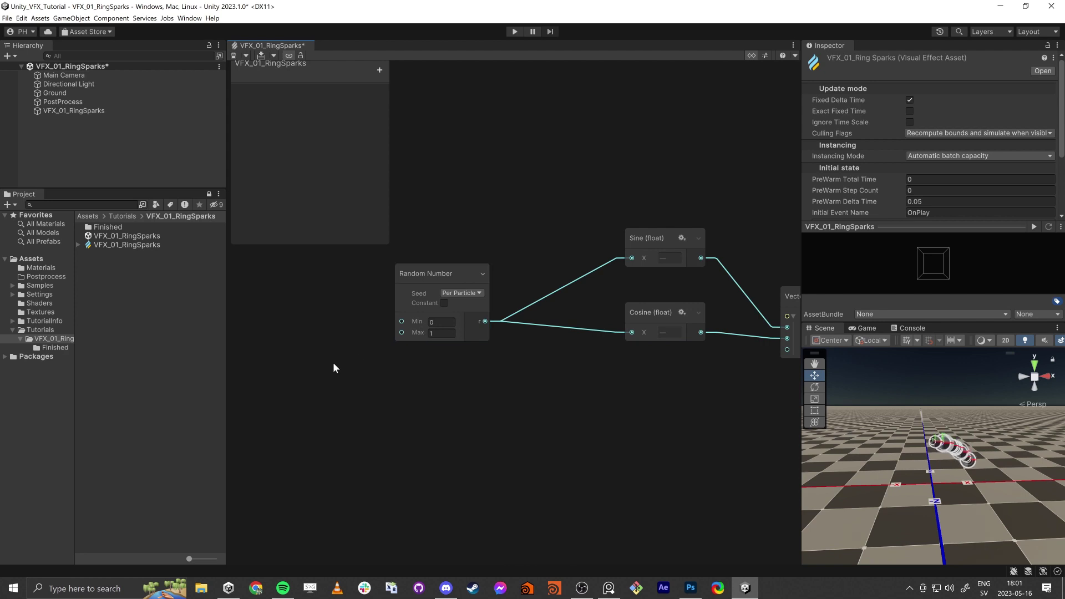
Step: Add a Pi node, connect its 2π output to the Random Number's Max input, and view the ring in the scene
key(space)
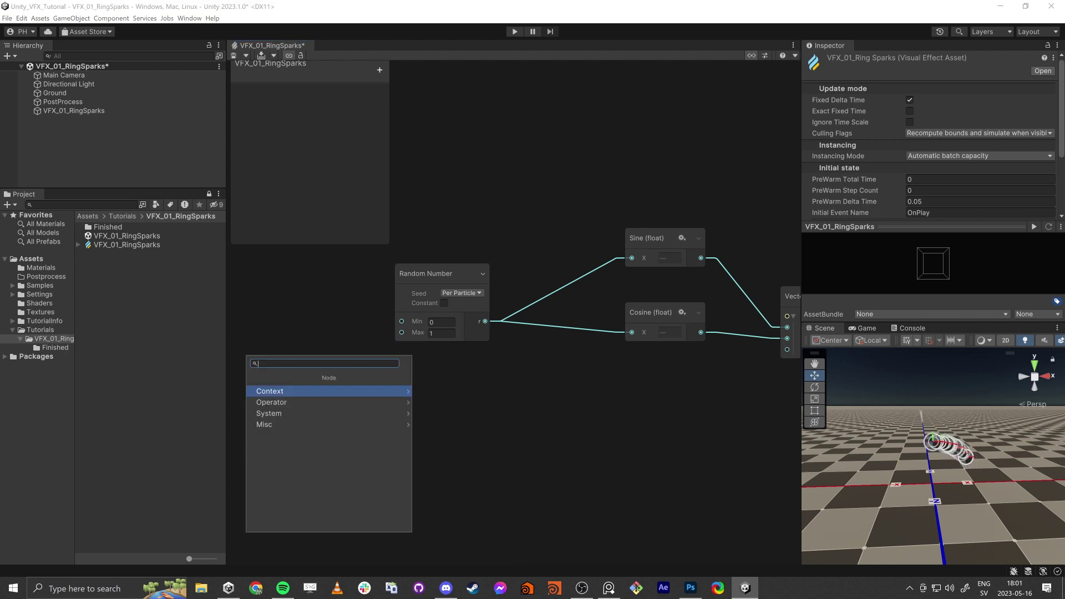
text(pi)
key(Return)
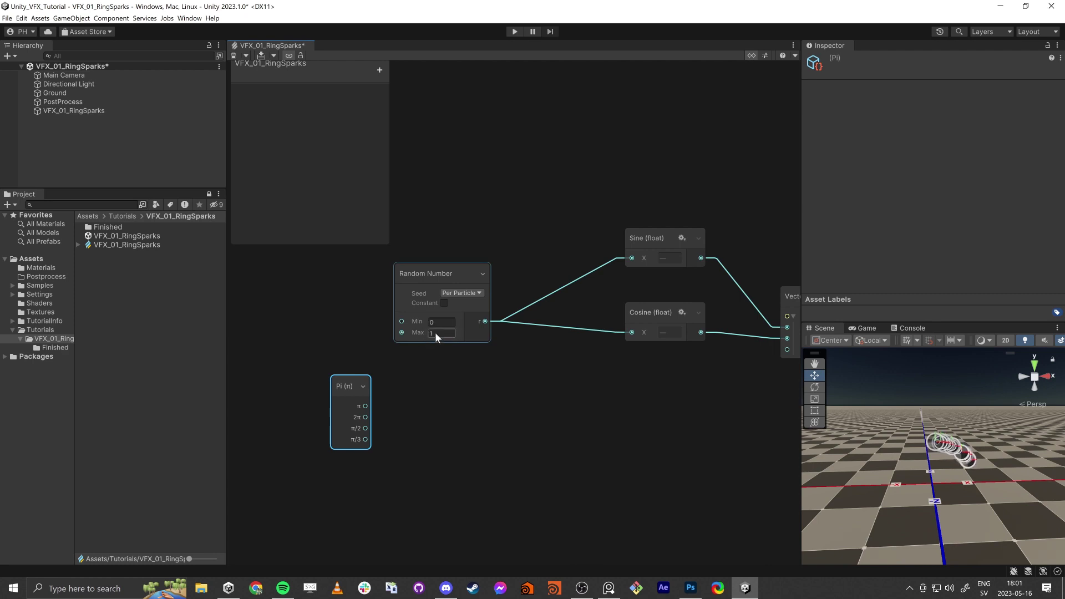
drag(364, 417, 401, 332)
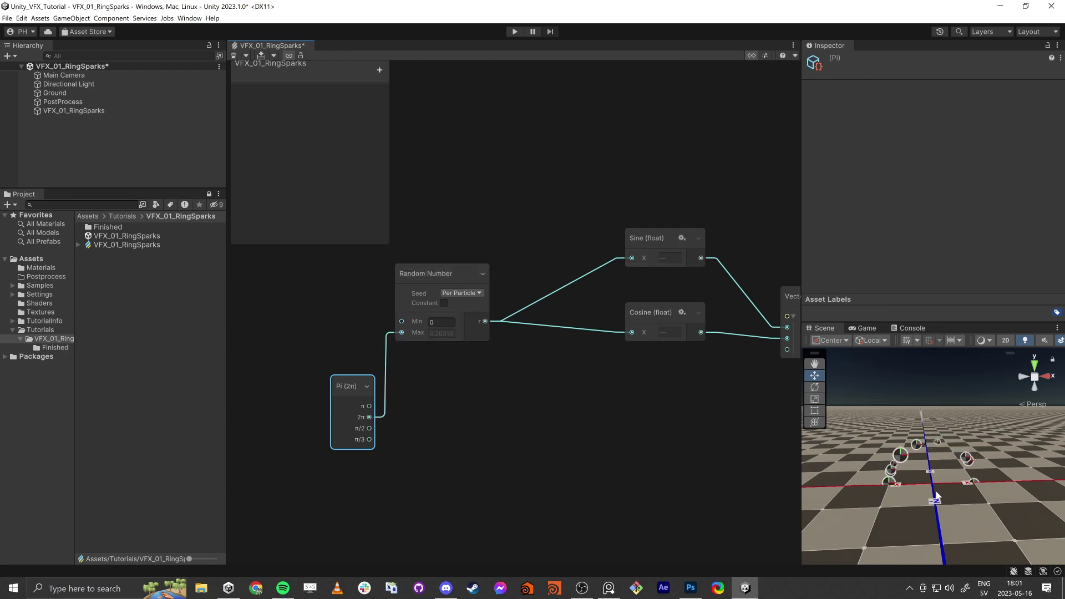
right_drag(941, 484, 926, 447)
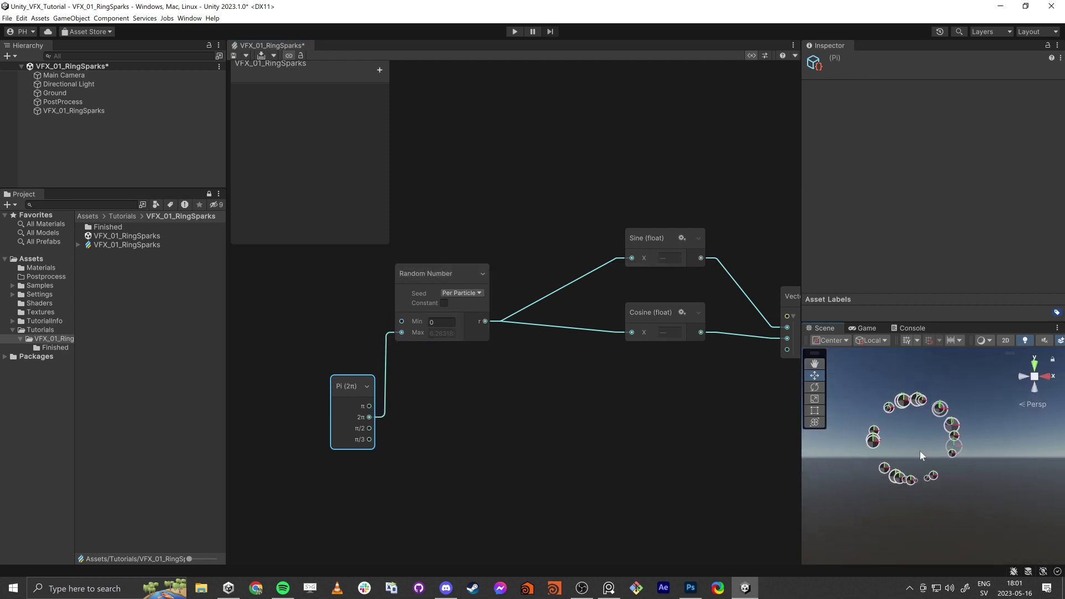
Step: Set the Constant Spawn Rate in the Spawn context to 100000
middle_drag(611, 449, 452, 464)
scroll(471, 465, down, 4)
middle_drag(664, 317, 461, 385)
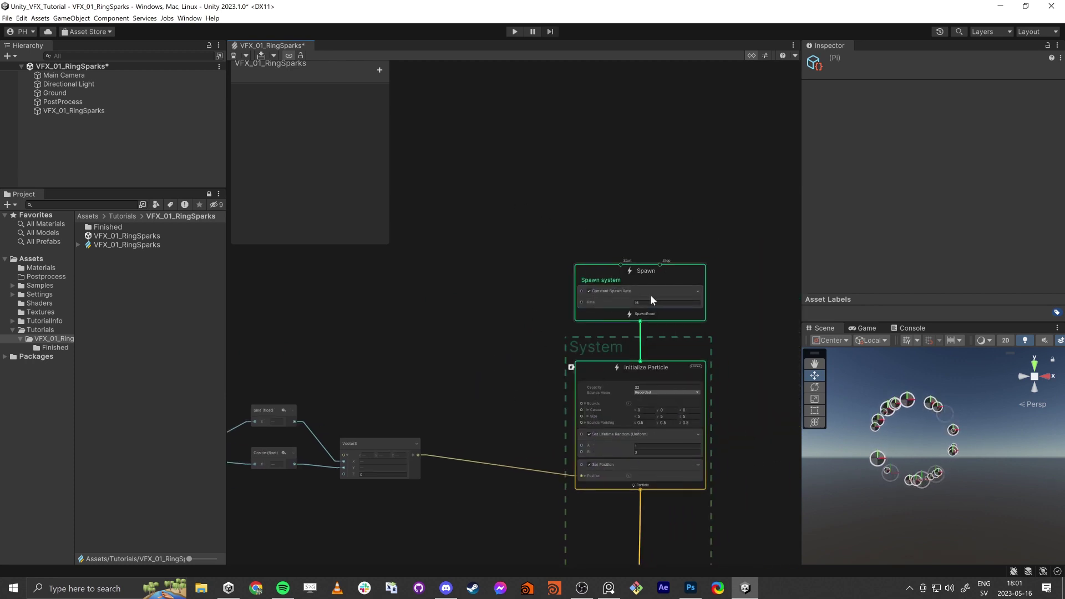
drag(645, 303, 604, 318)
text(1)
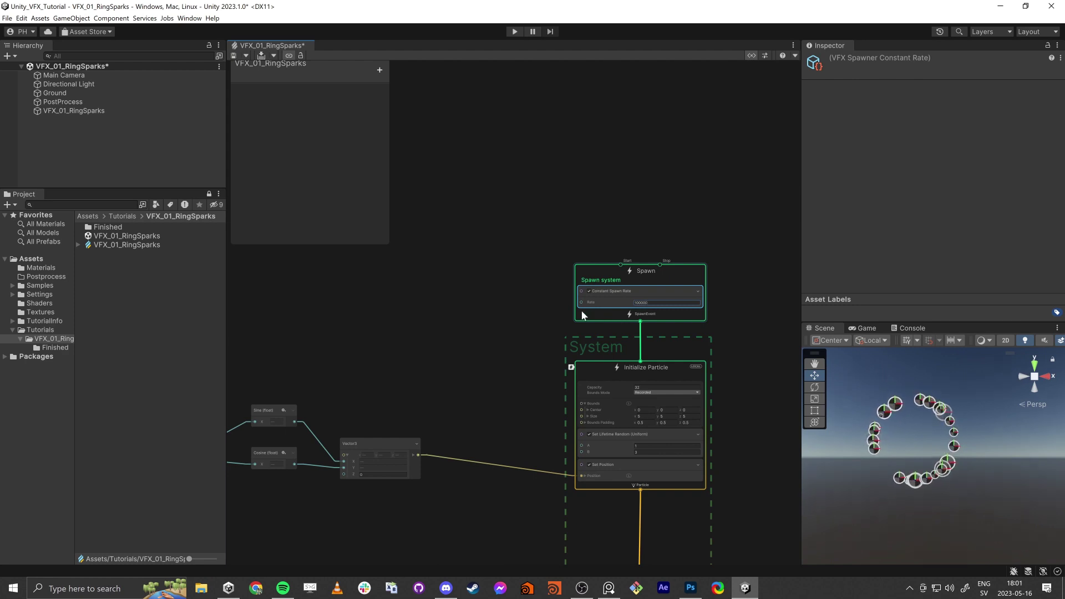
Step: Set the Initialize Particle capacity to 10000
middle_drag(523, 331, 507, 261)
scroll(508, 263, up, 1)
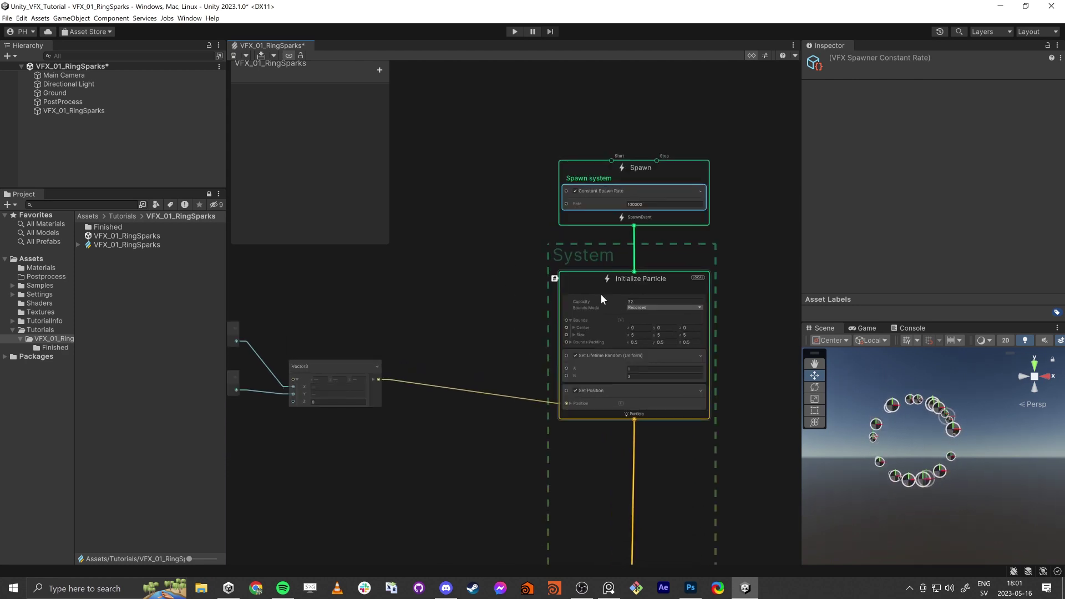
click(637, 302)
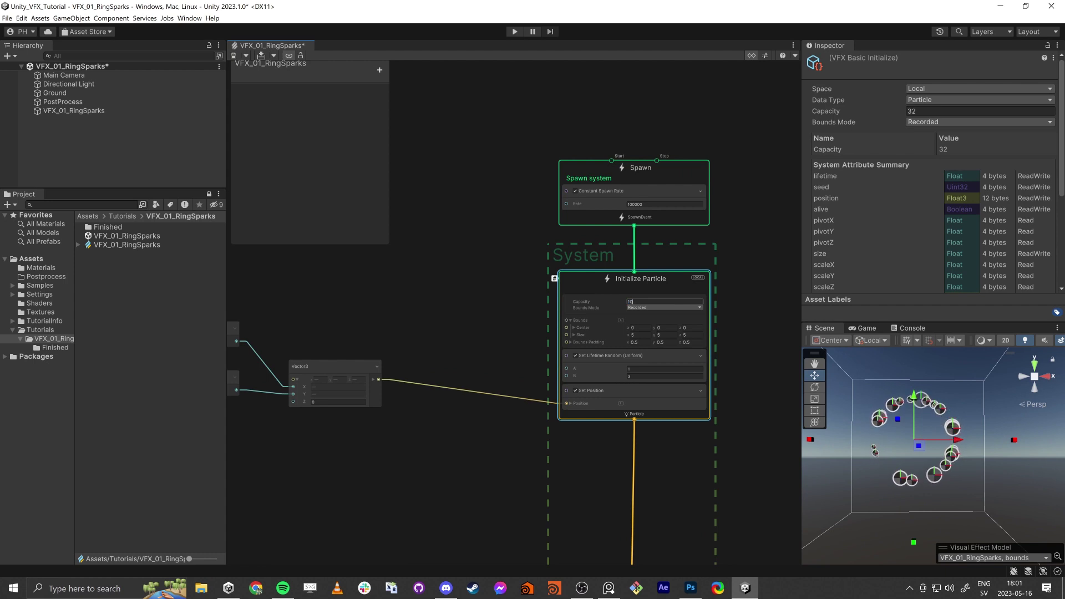
text(10000)
key(Return)
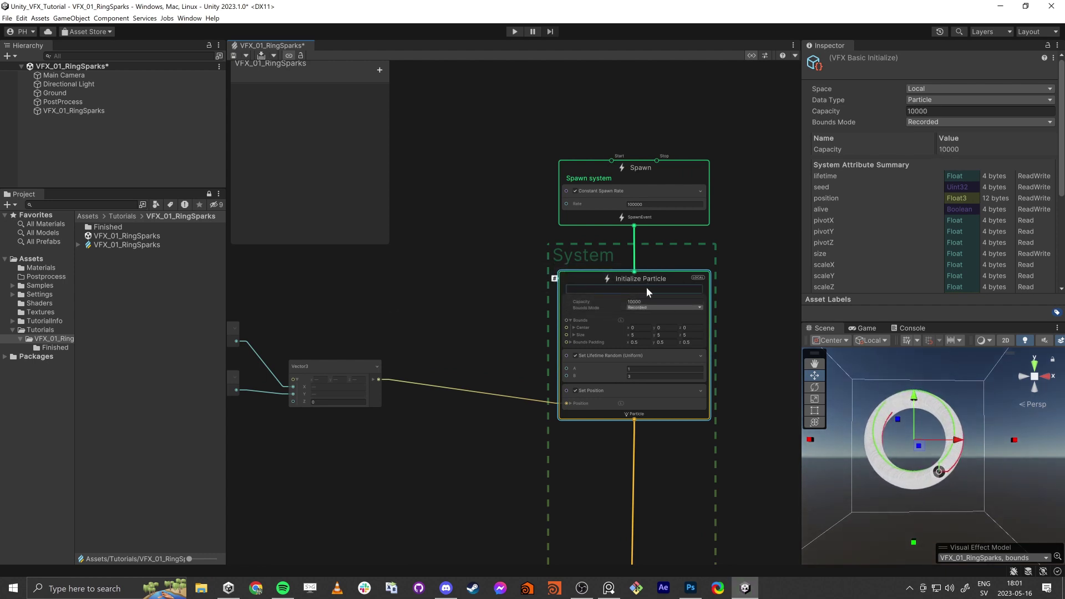
Step: Change the Main Texture of Output Particle Quad to Default-Particle
middle_drag(458, 335, 457, 274)
scroll(458, 275, down, 4)
middle_drag(458, 401, 485, 132)
middle_drag(515, 420, 513, 323)
scroll(513, 324, up, 6)
middle_drag(522, 439, 430, 319)
scroll(454, 368, up, 2)
middle_drag(447, 360, 390, 350)
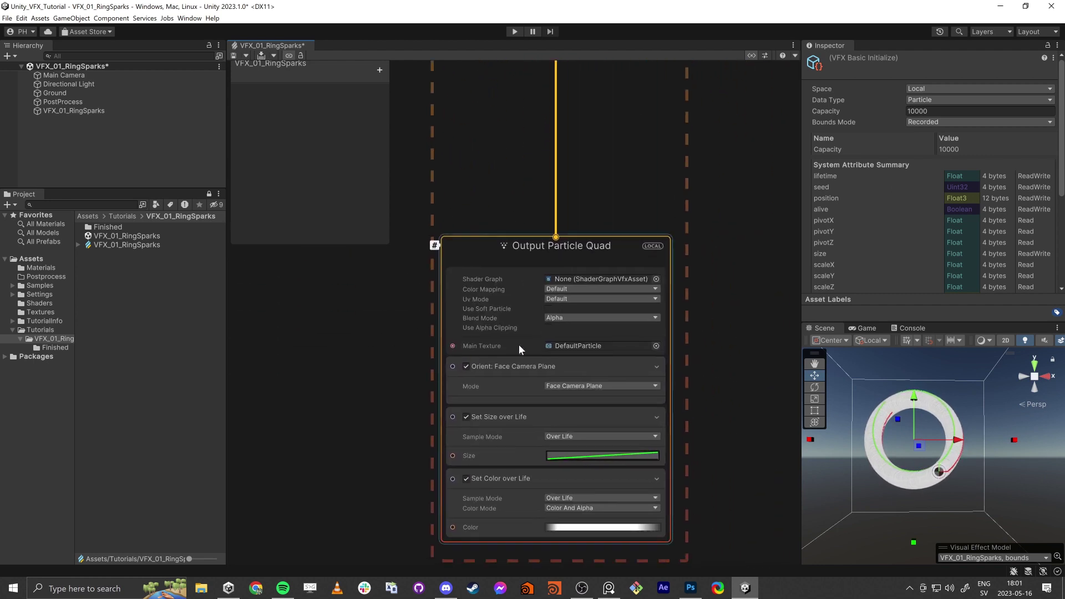
click(656, 346)
text(defa)
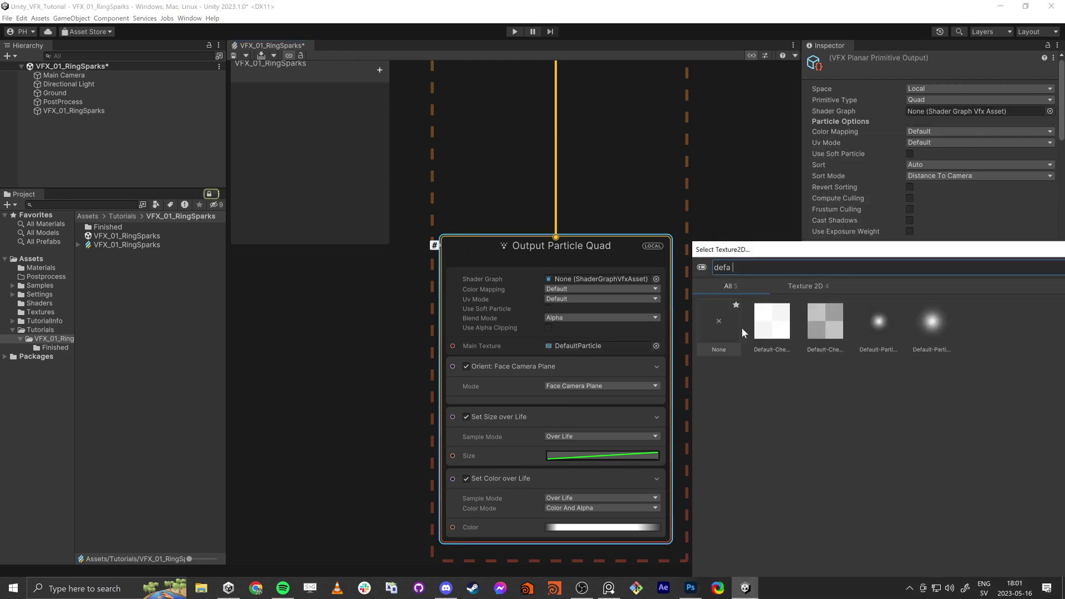
click(879, 324)
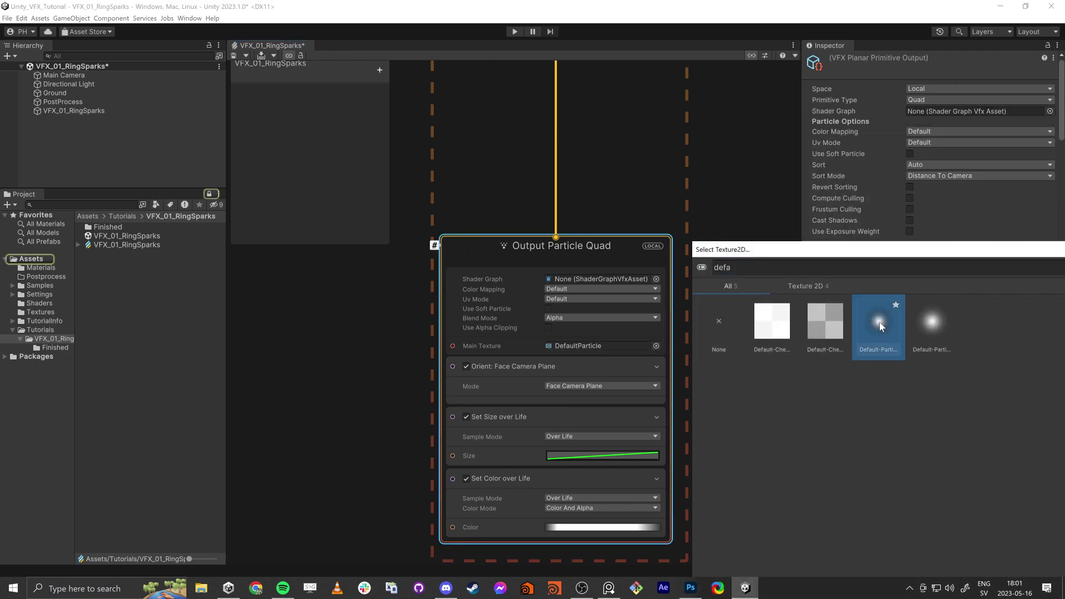
double_click(880, 324)
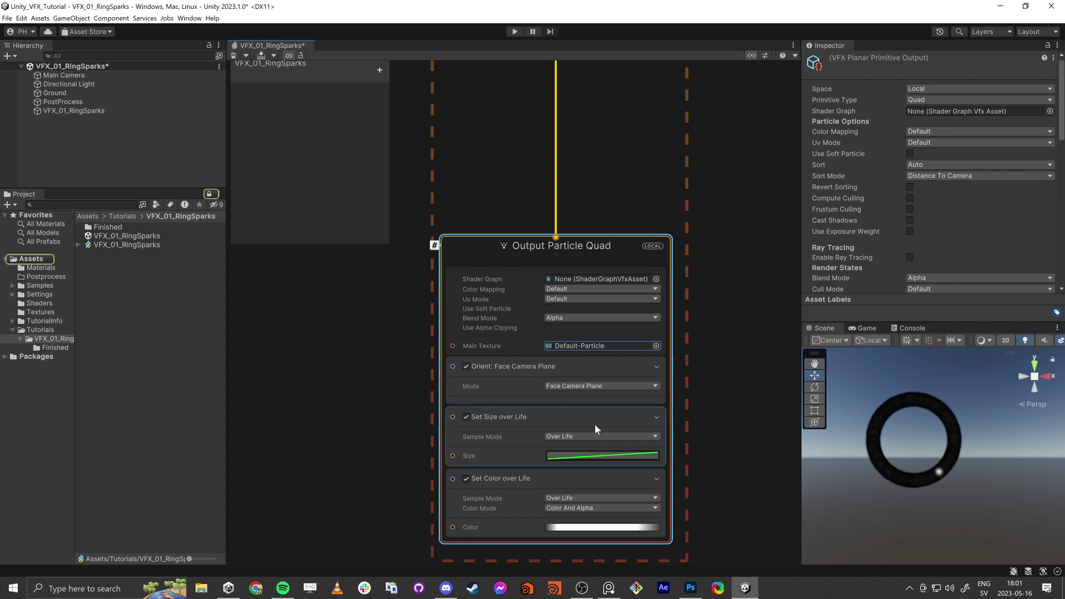
Step: Make the Set Size over Life curve a linear falloff starting at about 0.09 and ending at 0
click(574, 452)
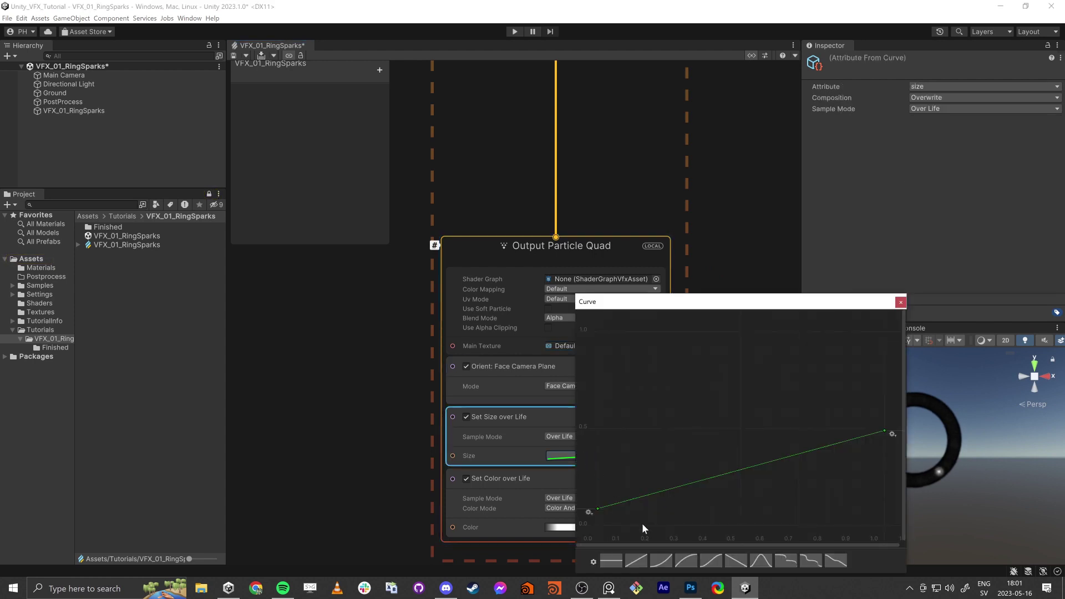
click(728, 563)
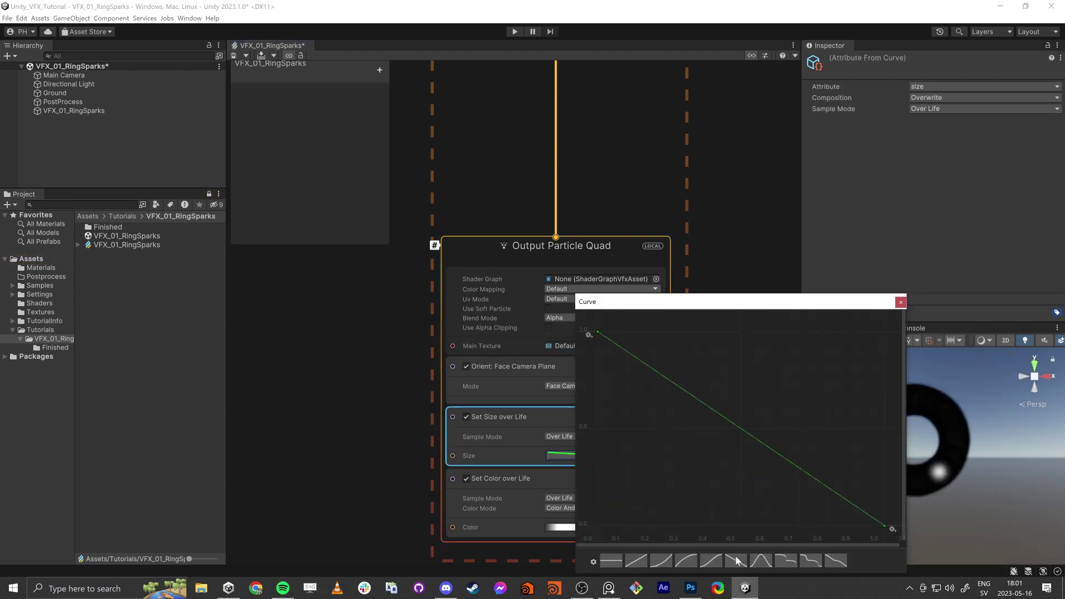
drag(699, 313, 527, 216)
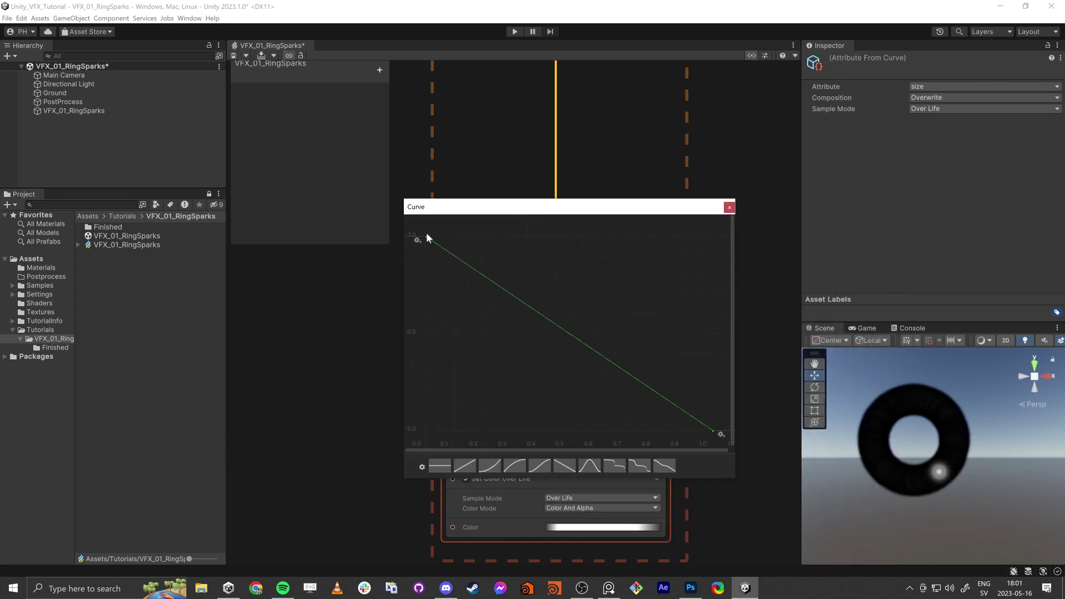
drag(427, 237, 408, 341)
drag(427, 413, 424, 413)
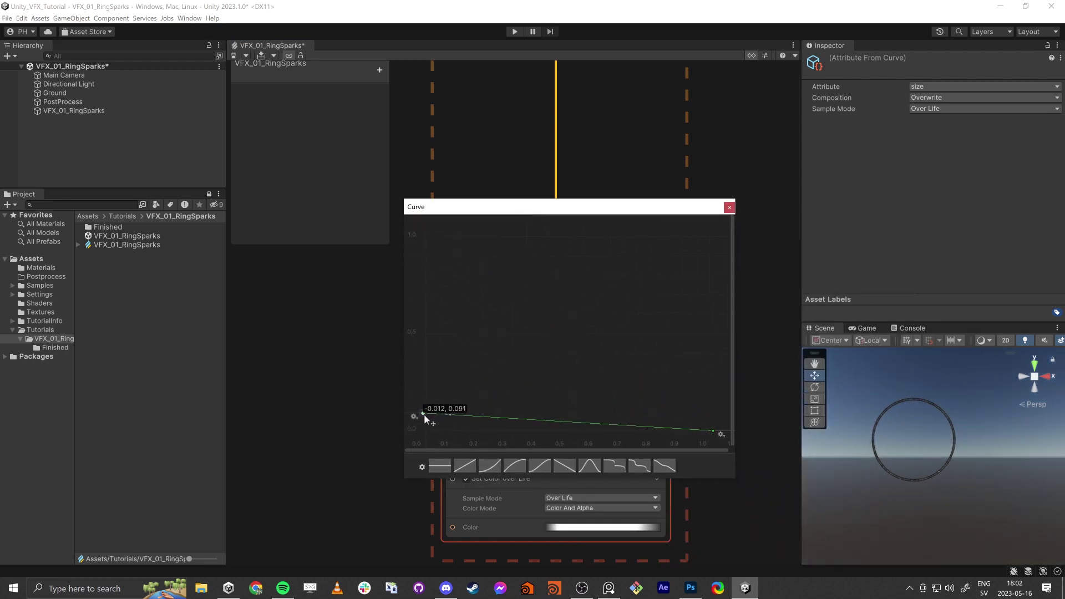
click(729, 208)
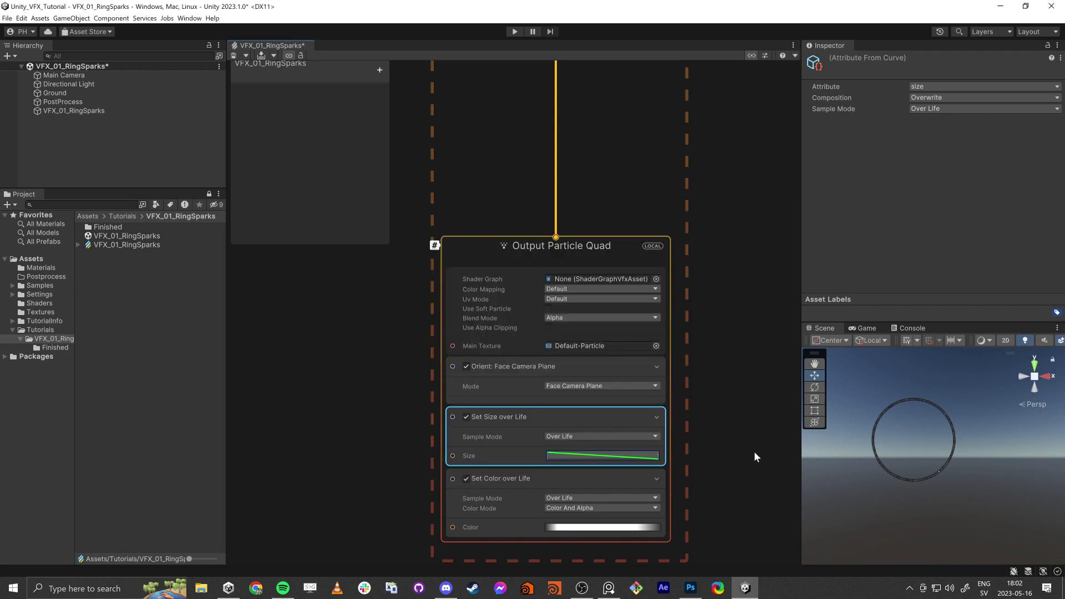
Step: Apply the cyan-to-pink HDR preset gradient to Set Color over Life and move its cyan key to 19.4%
right_drag(907, 464, 905, 471)
key(w)
key(e)
mouse_move(903, 470)
alt+mouse_down()
mouse_move(916, 500)
mouse_move(907, 489)
alt+mouse_up()
scroll(442, 325, down, 8)
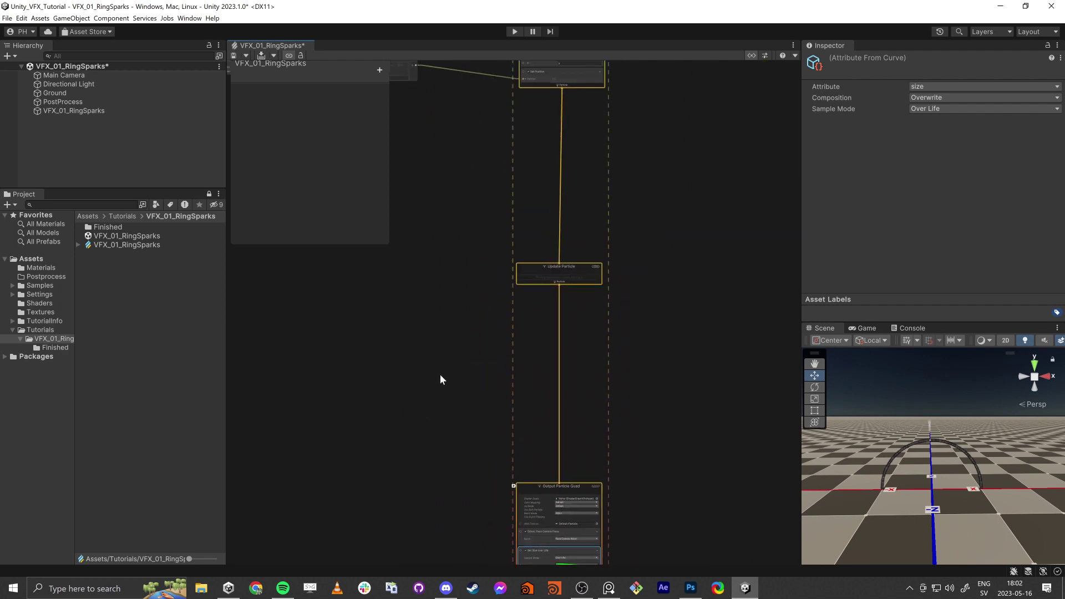
middle_drag(449, 460, 424, 261)
scroll(450, 332, up, 7)
middle_drag(446, 379, 370, 355)
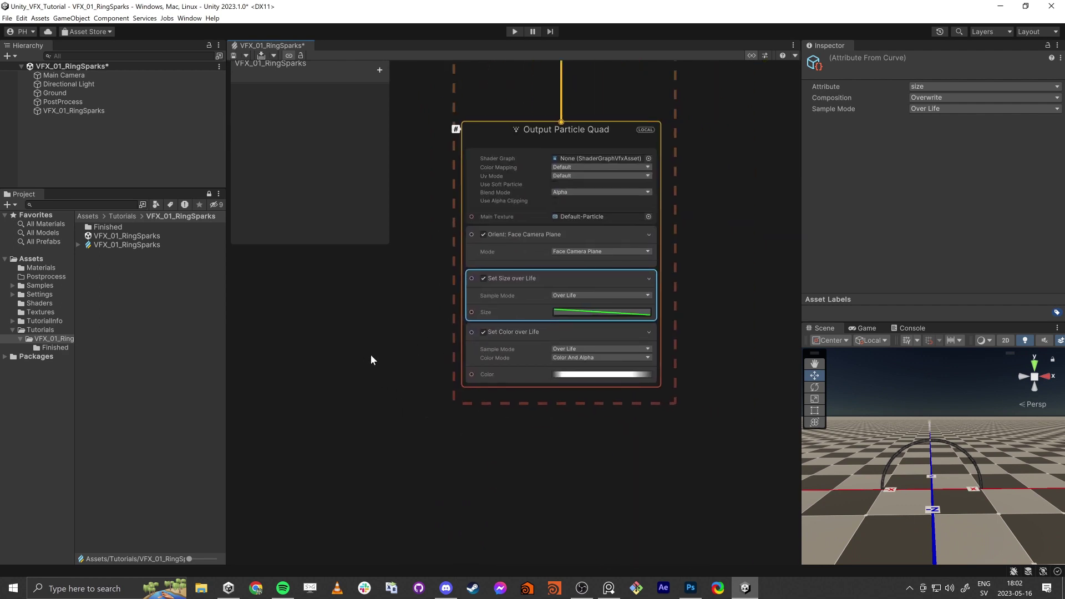
scroll(386, 356, up, 5)
middle_drag(766, 404, 509, 416)
click(547, 336)
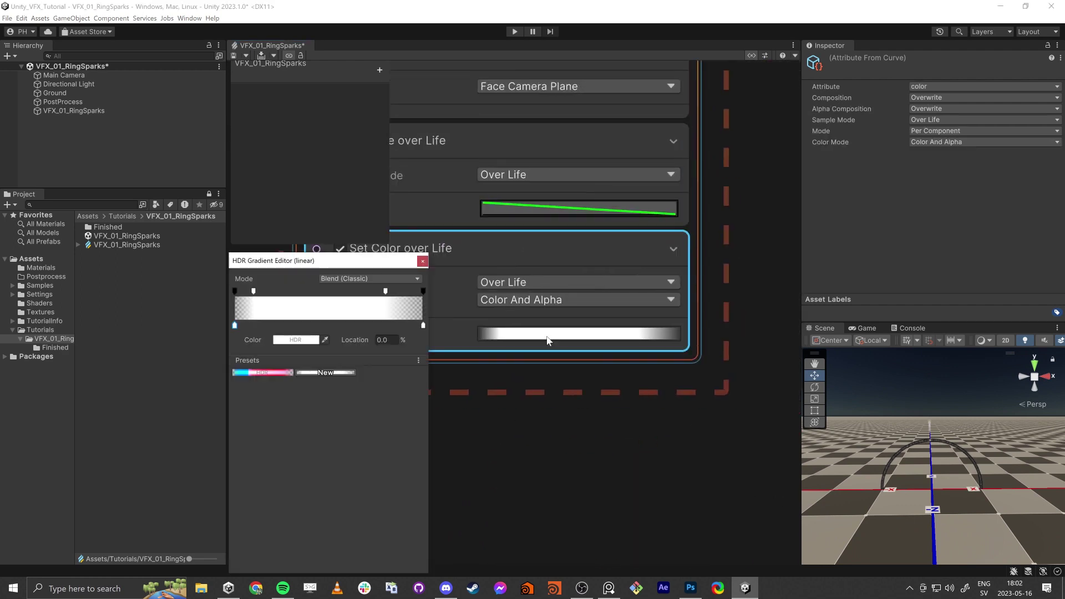
click(264, 373)
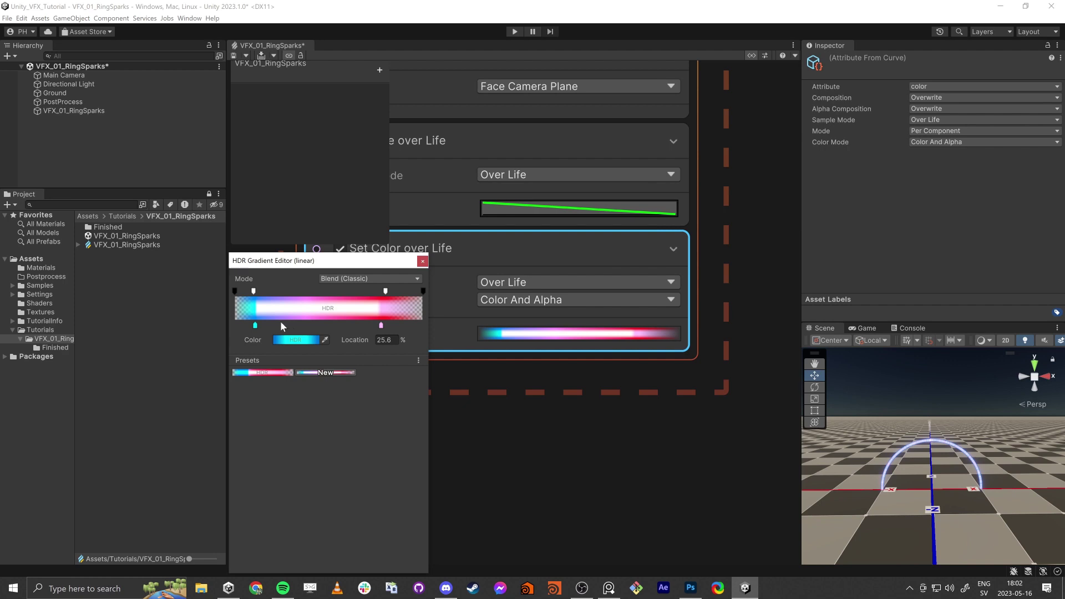
drag(253, 324, 278, 328)
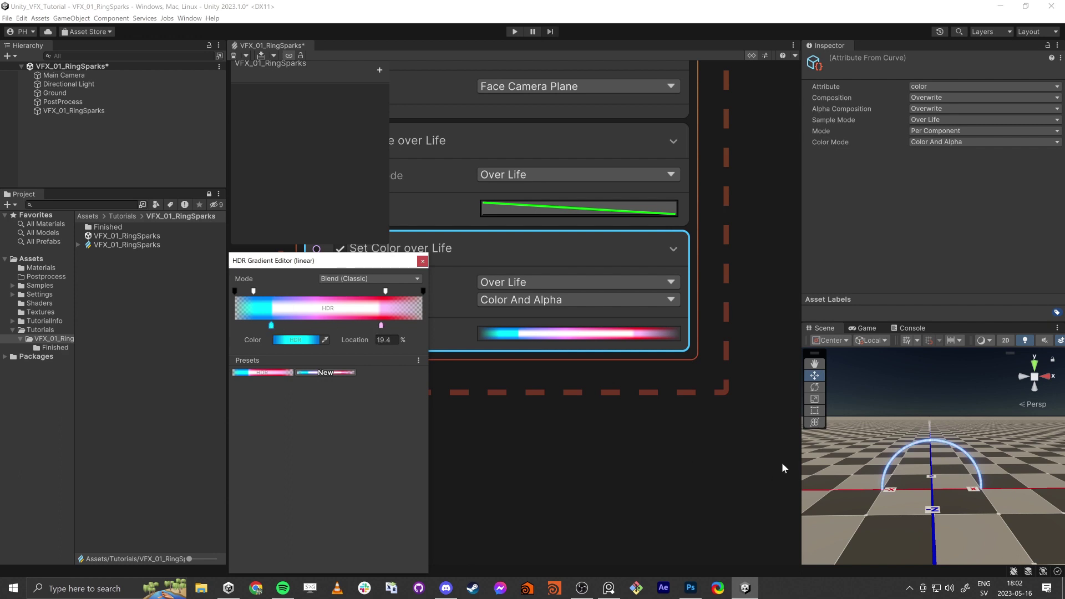
click(581, 493)
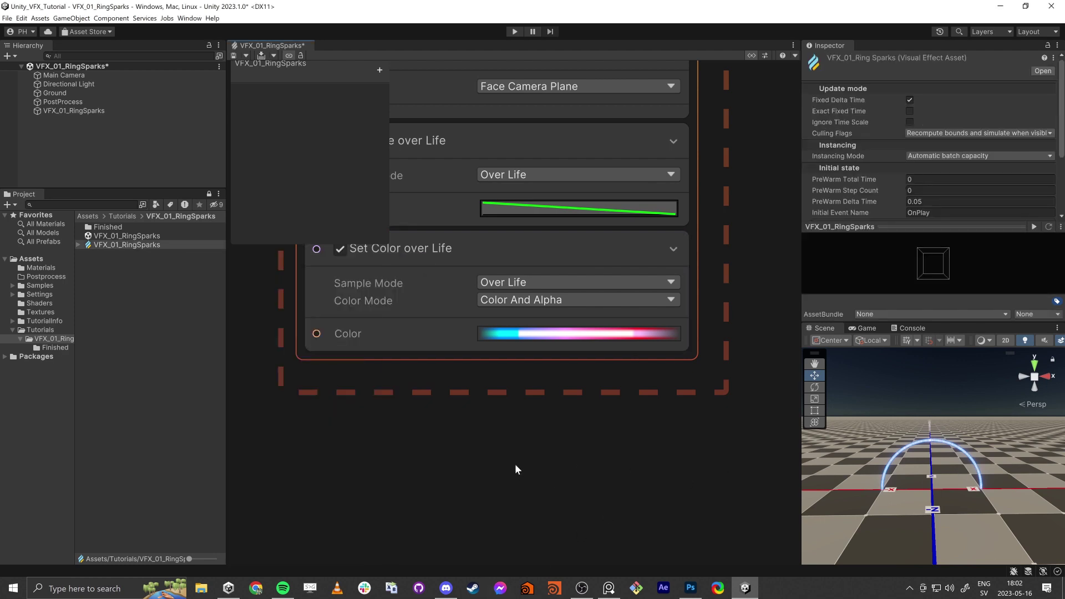
Step: Place the Pi node close beside the Random Number node's inputs and check the Random Number's Seed options
scroll(510, 462, down, 7)
middle_drag(355, 383, 469, 481)
middle_drag(410, 275, 510, 444)
middle_drag(460, 277, 557, 488)
scroll(539, 361, down, 3)
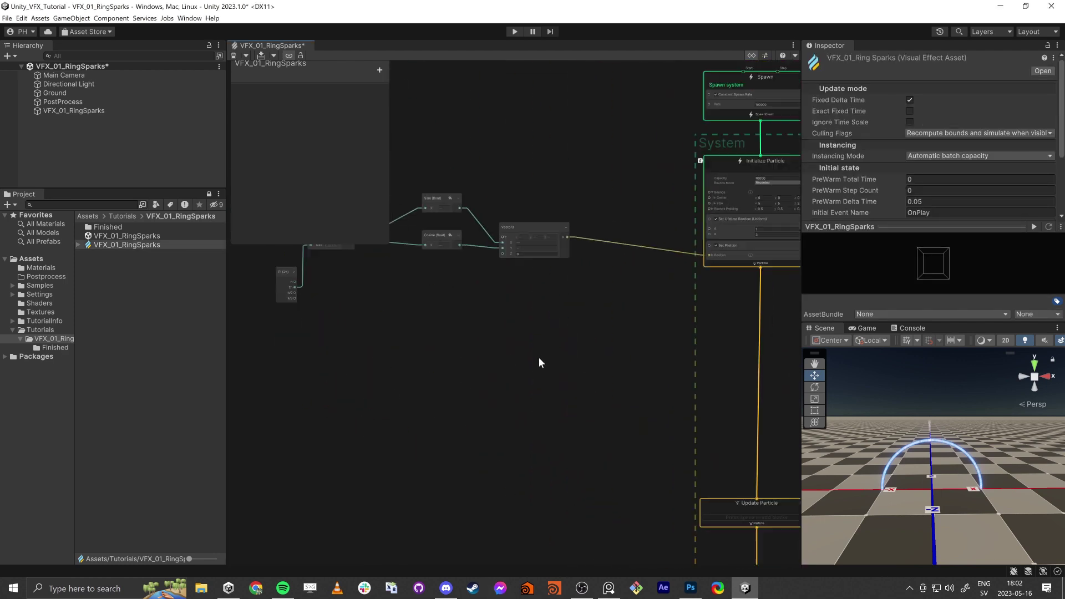
middle_drag(470, 370, 562, 429)
scroll(446, 341, up, 3)
drag(377, 342, 357, 264)
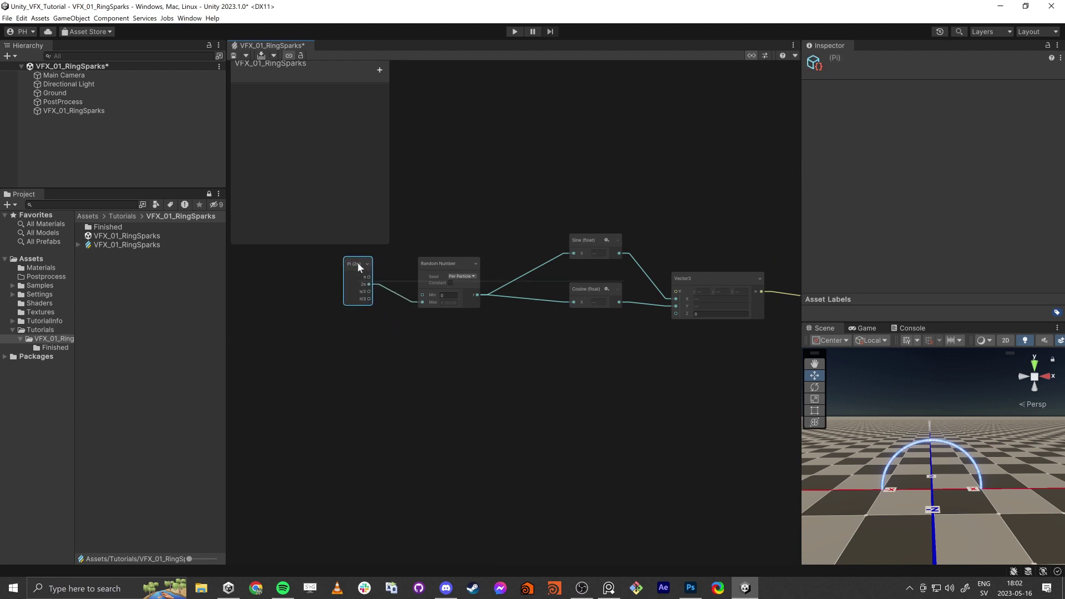
click(437, 264)
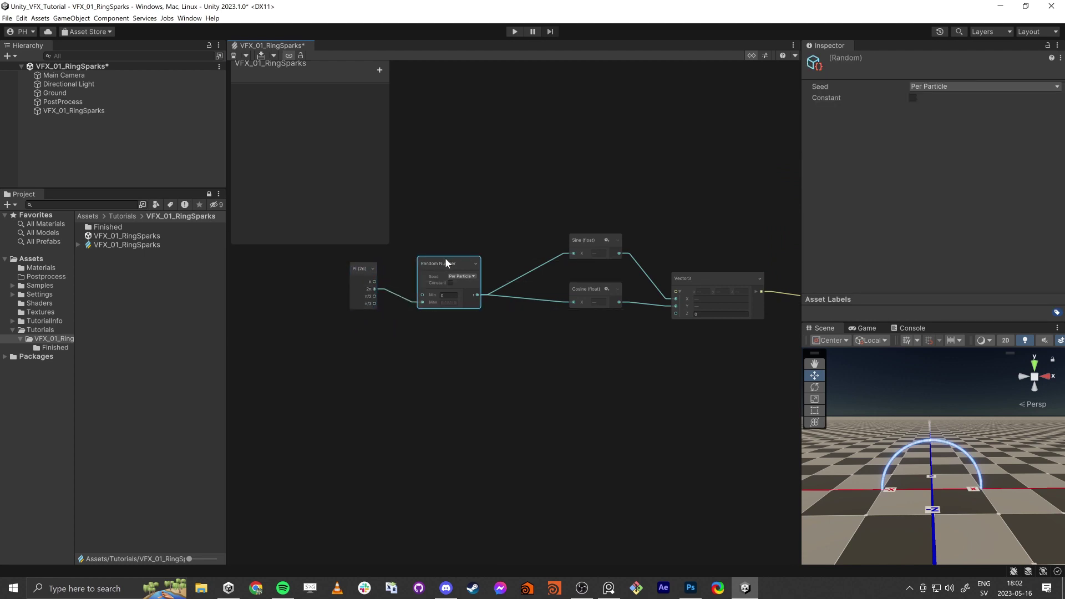
scroll(452, 273, up, 3)
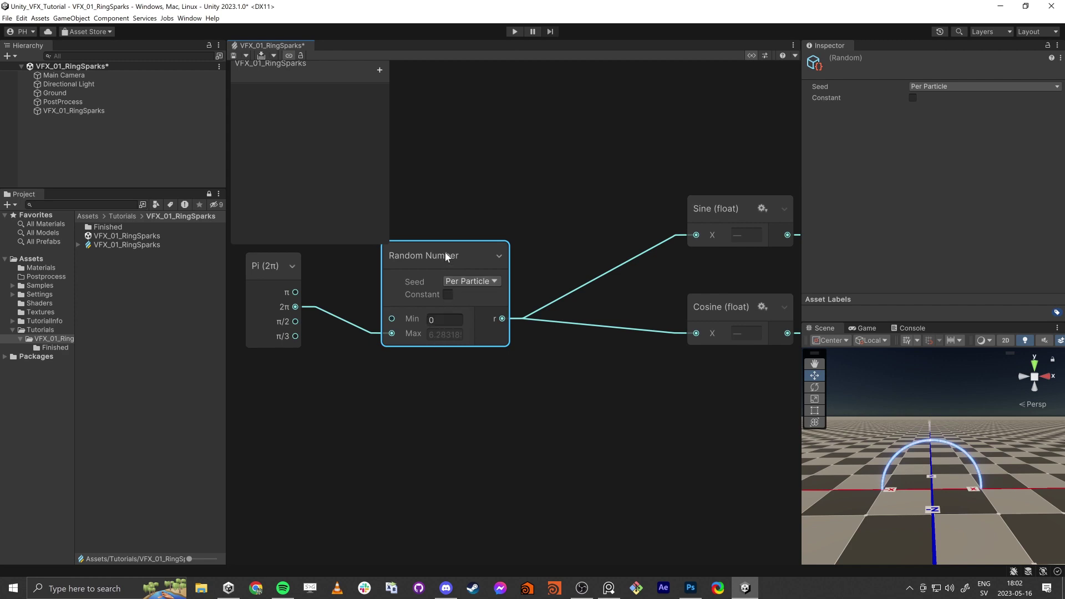
click(470, 281)
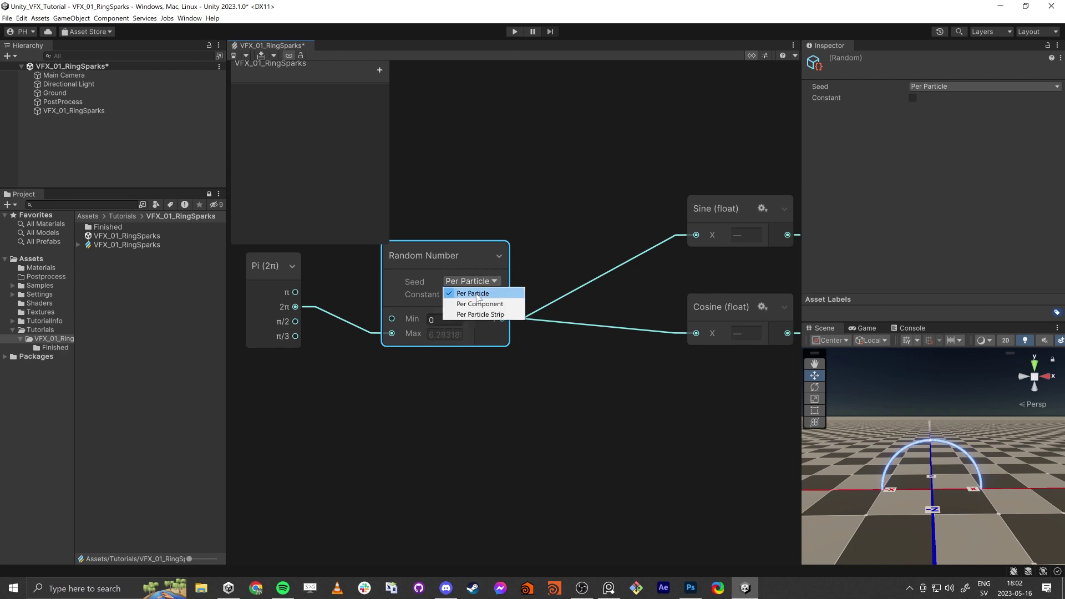
drag(266, 269, 314, 281)
Step: Move the whole group of five operator nodes, from Pi to Vector3, farther away from the Initialize Particle context
middle_drag(580, 403, 382, 454)
scroll(383, 453, down, 3)
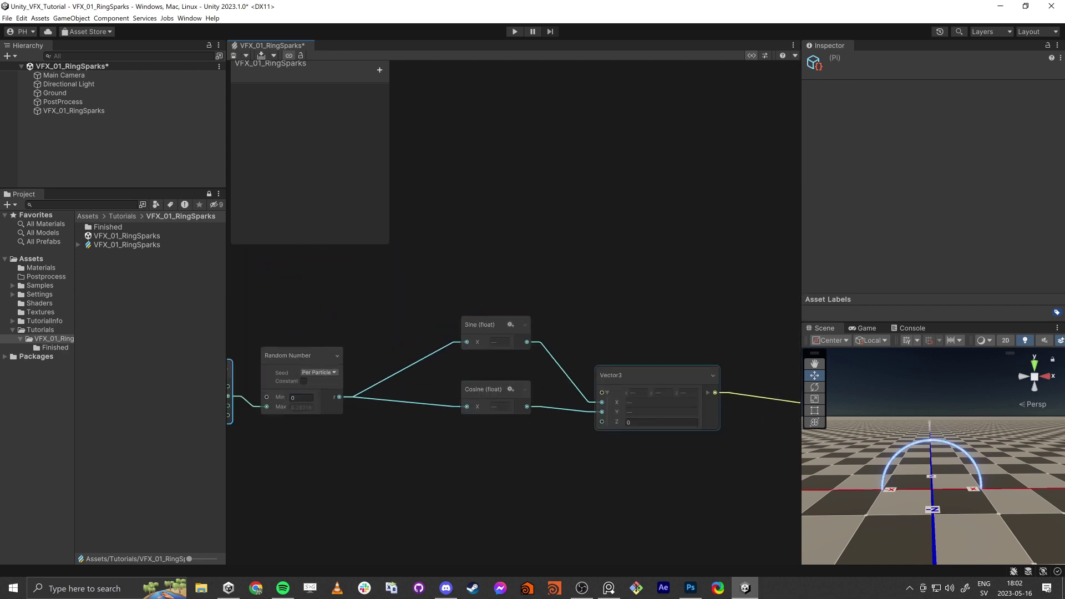
middle_drag(684, 541, 665, 439)
scroll(570, 367, down, 4)
drag(338, 434, 687, 307)
drag(640, 341, 562, 354)
Step: Add a second Vector3 node in the space between the existing Vector3 node and Initialize Particle
middle_drag(696, 406, 487, 363)
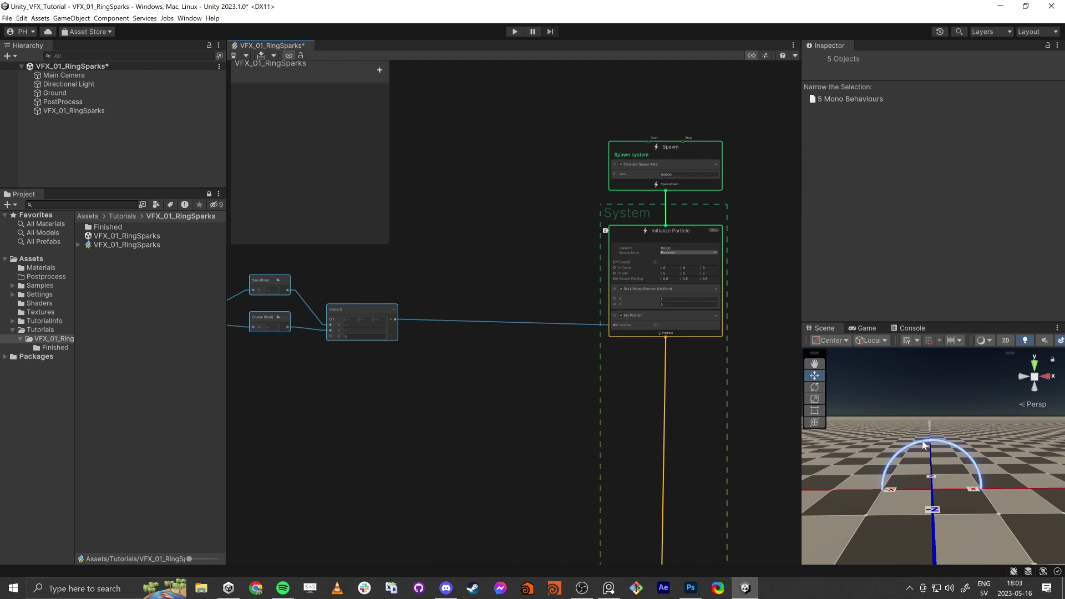
right_drag(917, 480, 915, 475)
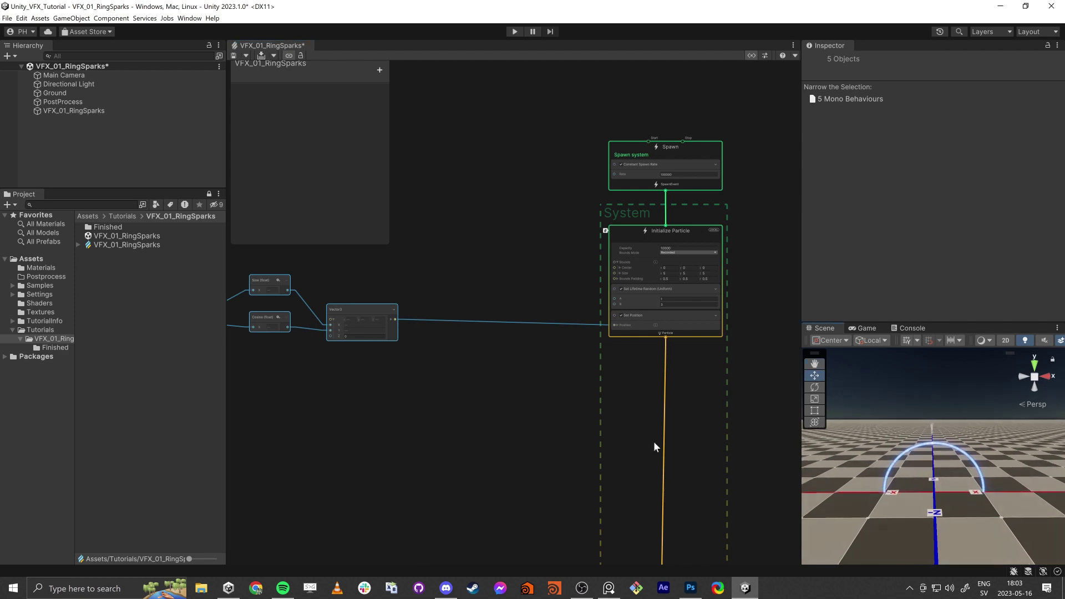
middle_drag(434, 408, 501, 483)
key(space)
text(vect)
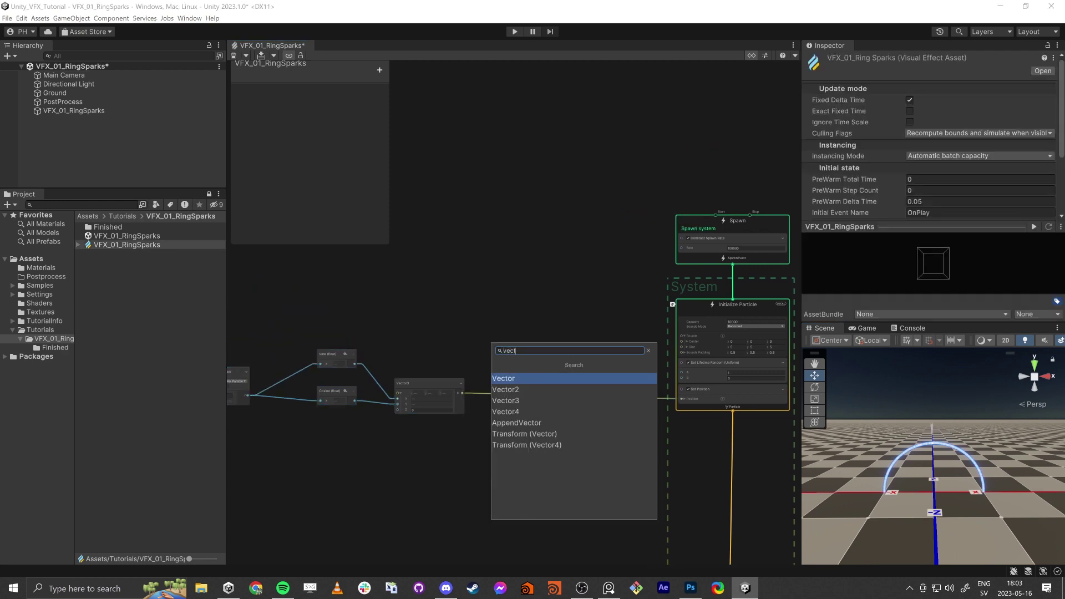
key(Return)
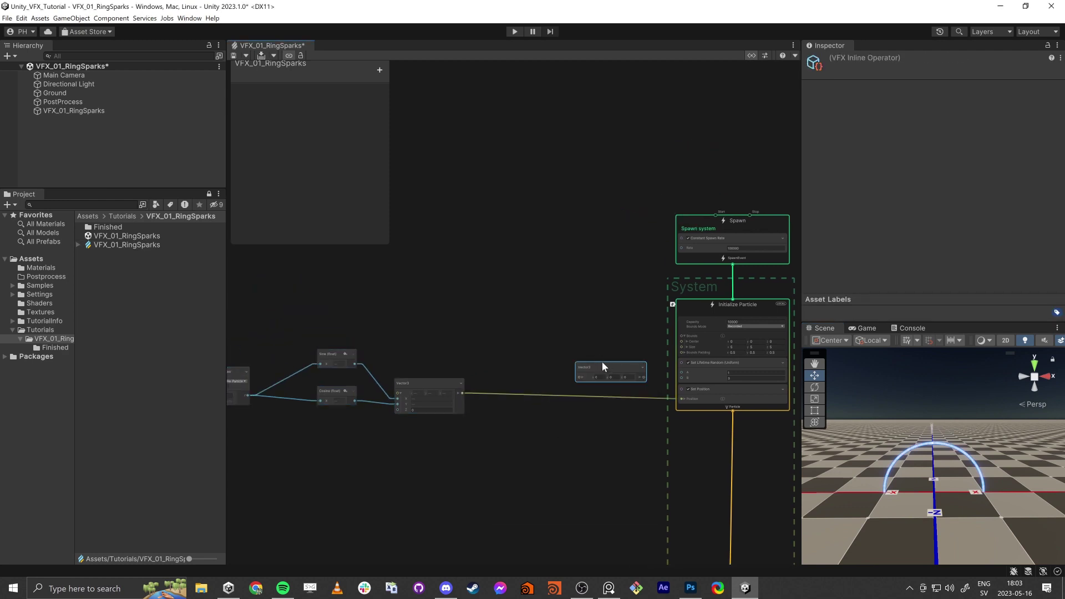
Step: Insert an Add node between the sine/cosine Vector3, wired to its B input, and the Position input of Set Position
key(space)
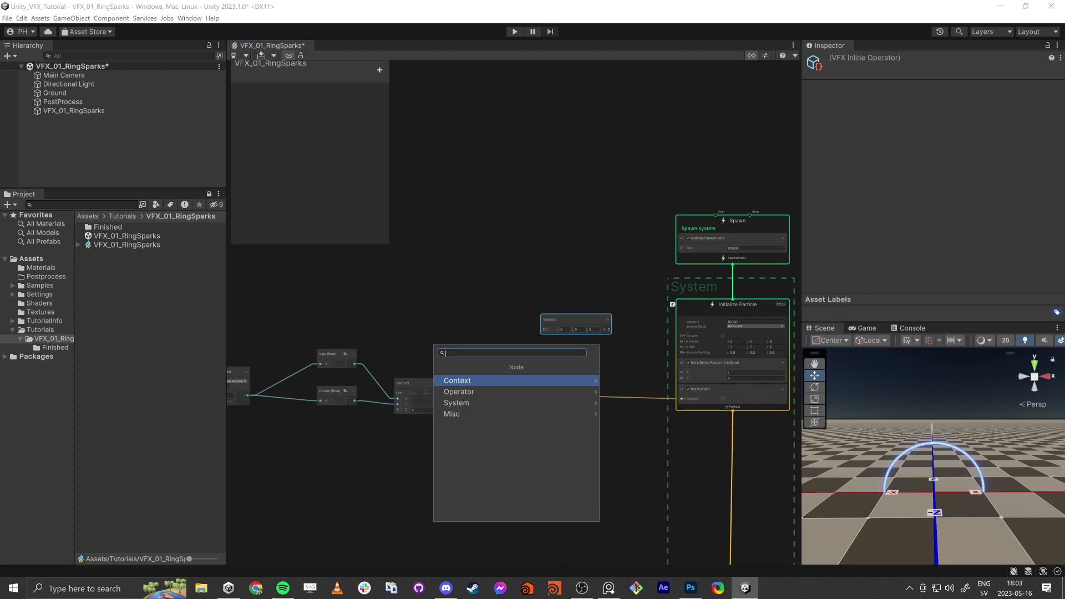
text(add)
key(Return)
click(459, 386)
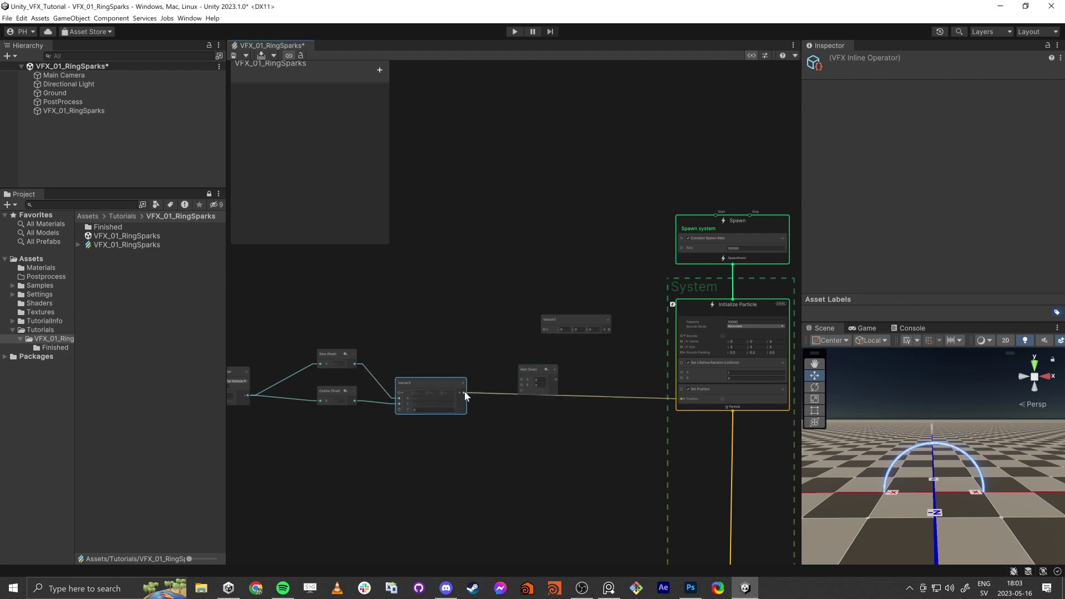
drag(520, 382, 521, 383)
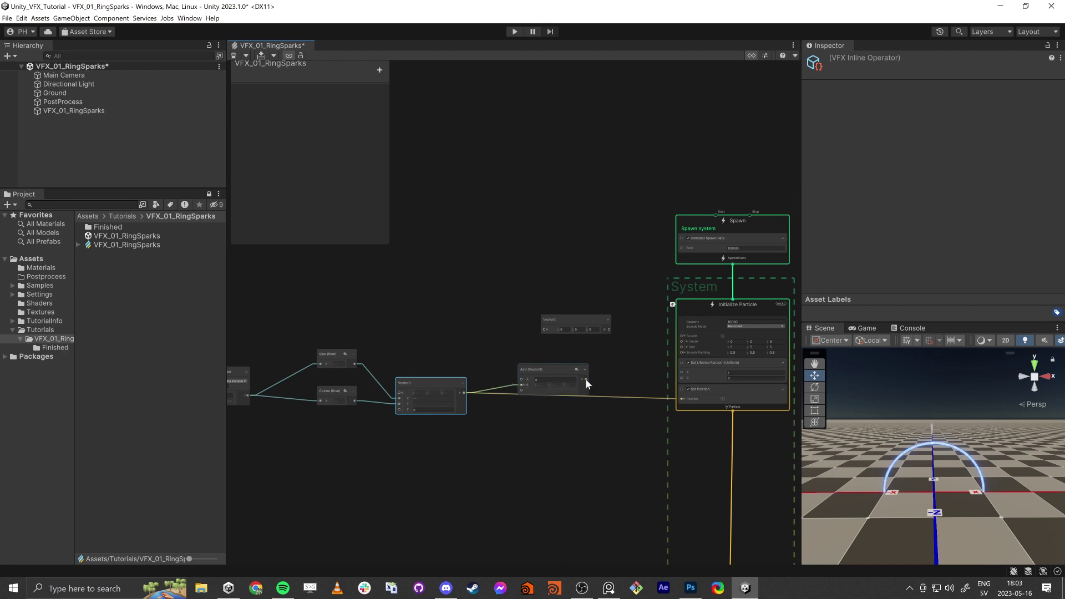
drag(585, 379, 681, 398)
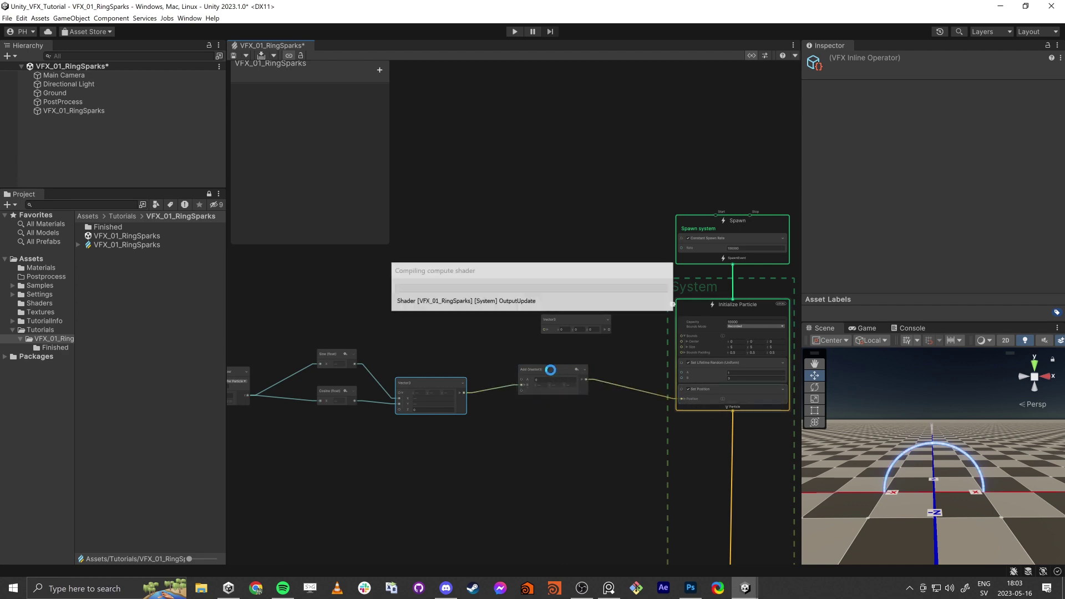
drag(551, 373, 583, 371)
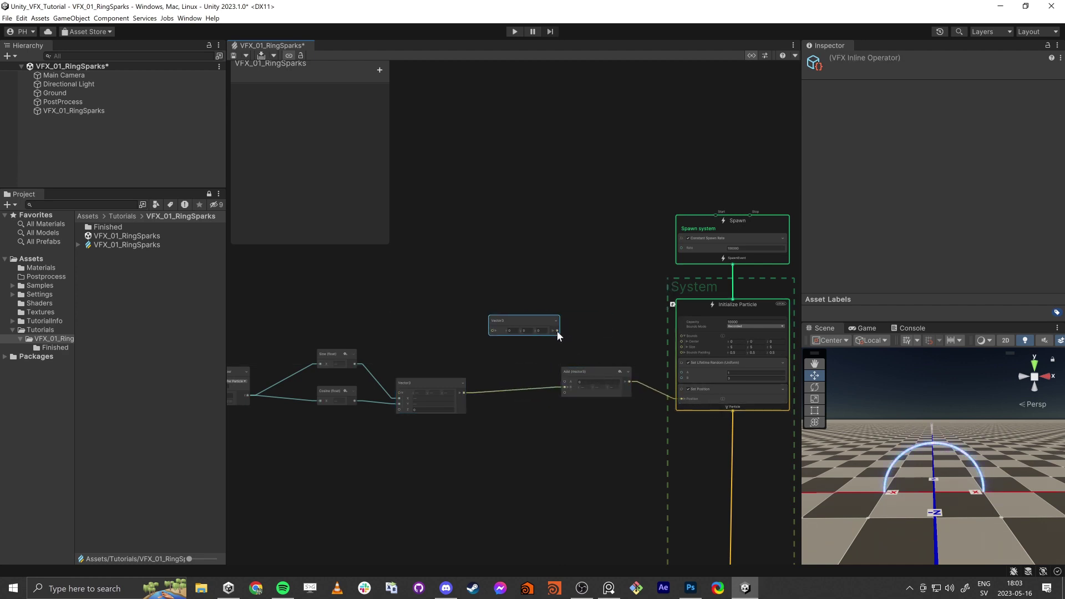
Step: Connect the new Vector3 to the Add node's A input and increase its Y value to lift the ring above the ground
drag(556, 330, 566, 385)
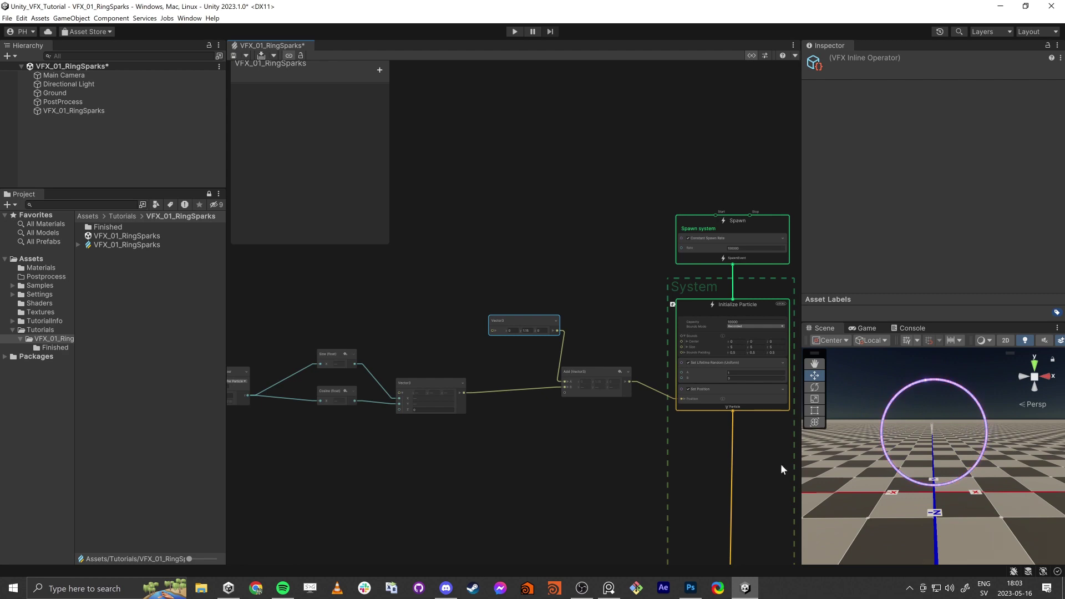
right_click(463, 465)
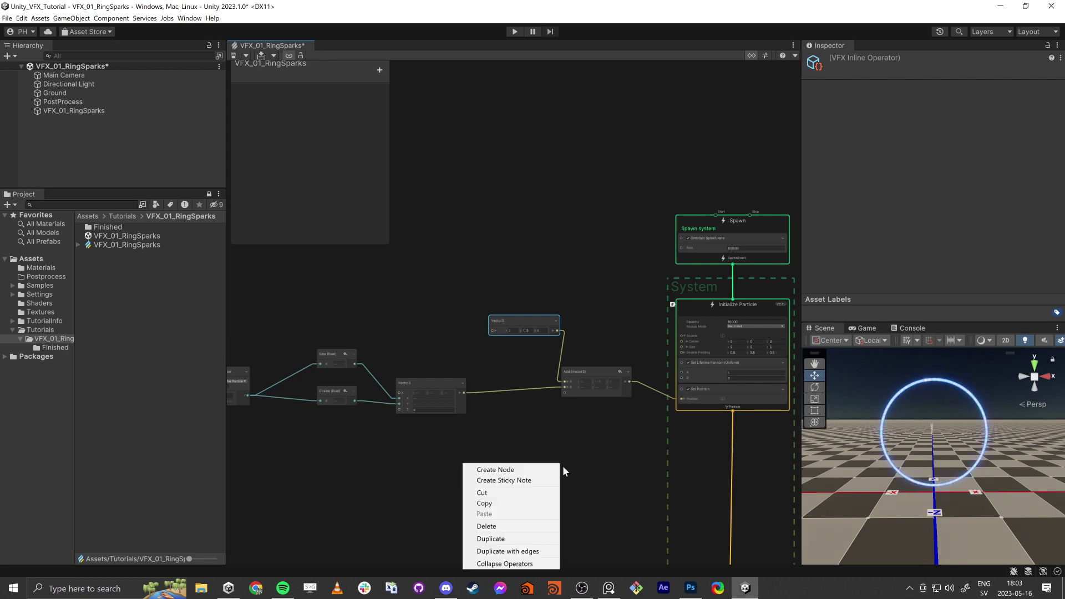
click(539, 410)
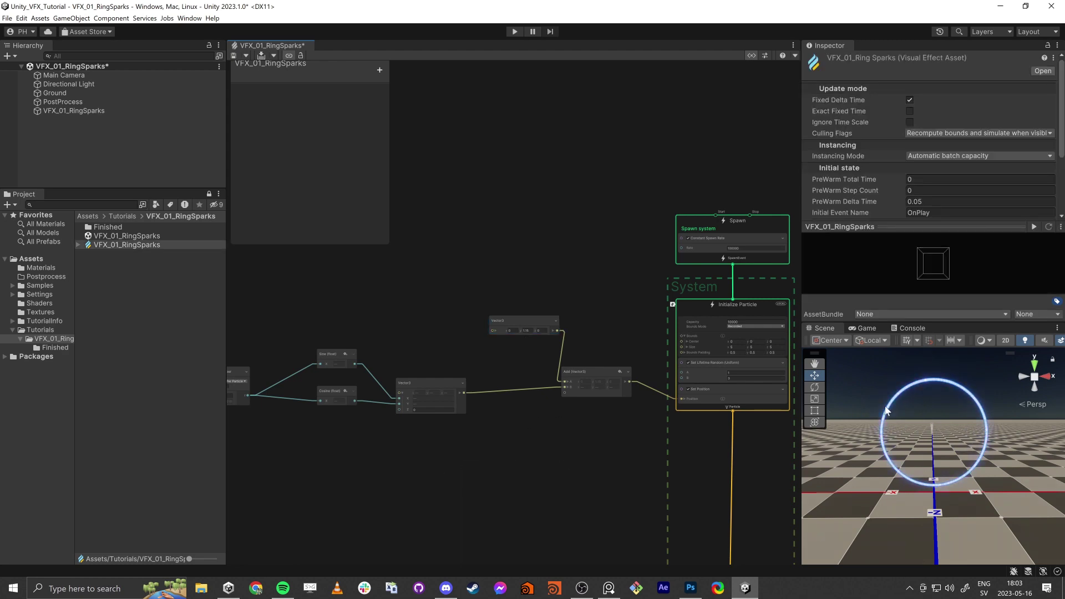
Step: Add a Set Velocity block to the Initialize Particle context
click(697, 305)
key(space)
text(set ce)
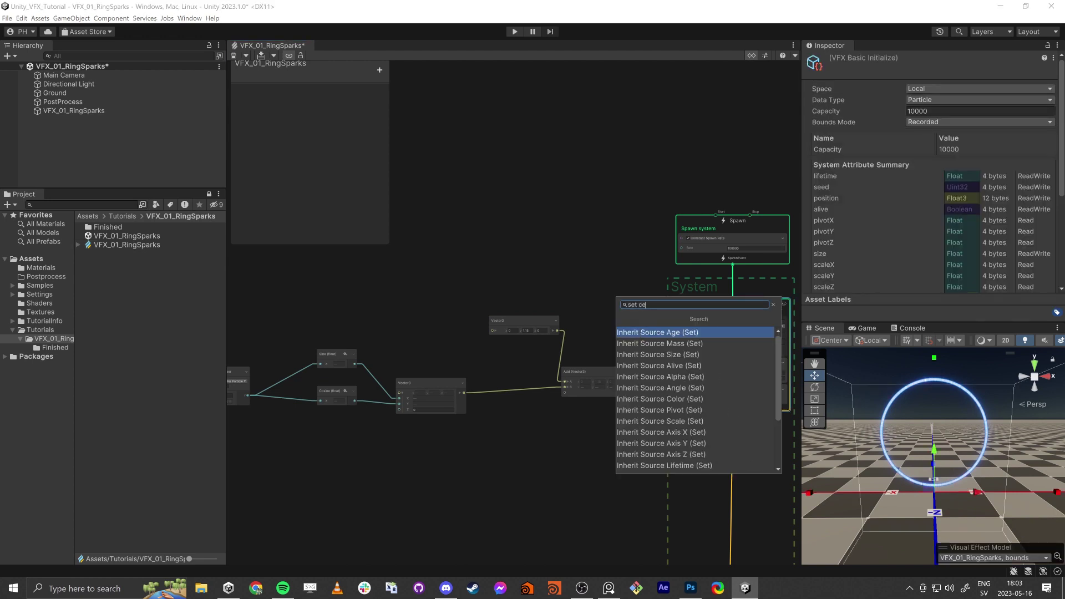
text(l)
key(BackSpace)
key(BackSpace)
key(BackSpace)
text(vel)
key(Return)
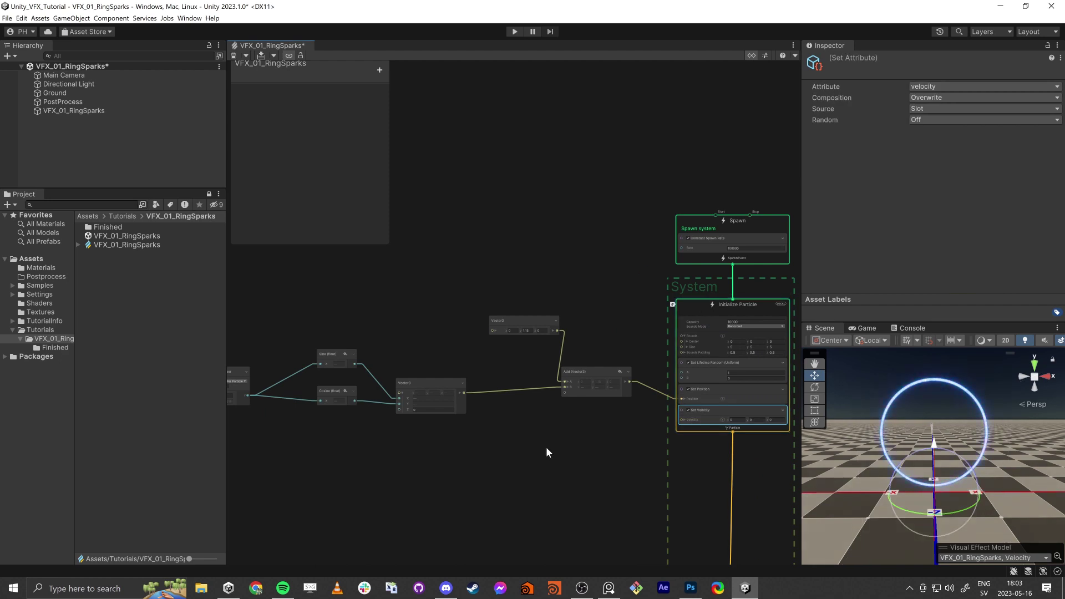
Step: Connect the output of the sine/cosine Vector3 node to the Velocity input of Set Velocity
middle_drag(583, 456, 540, 410)
click(550, 413)
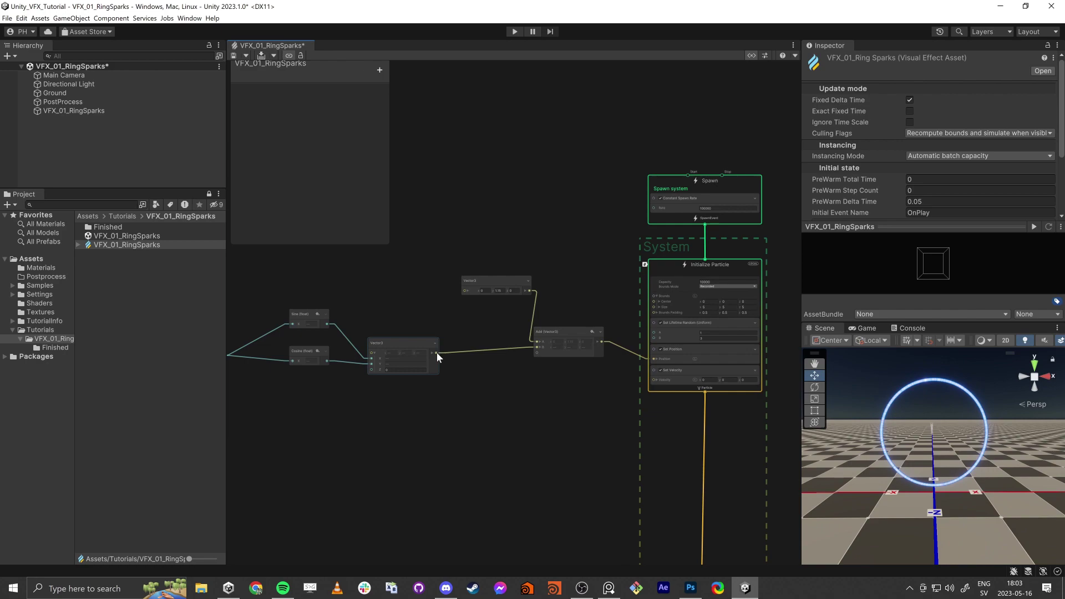
drag(437, 352, 654, 378)
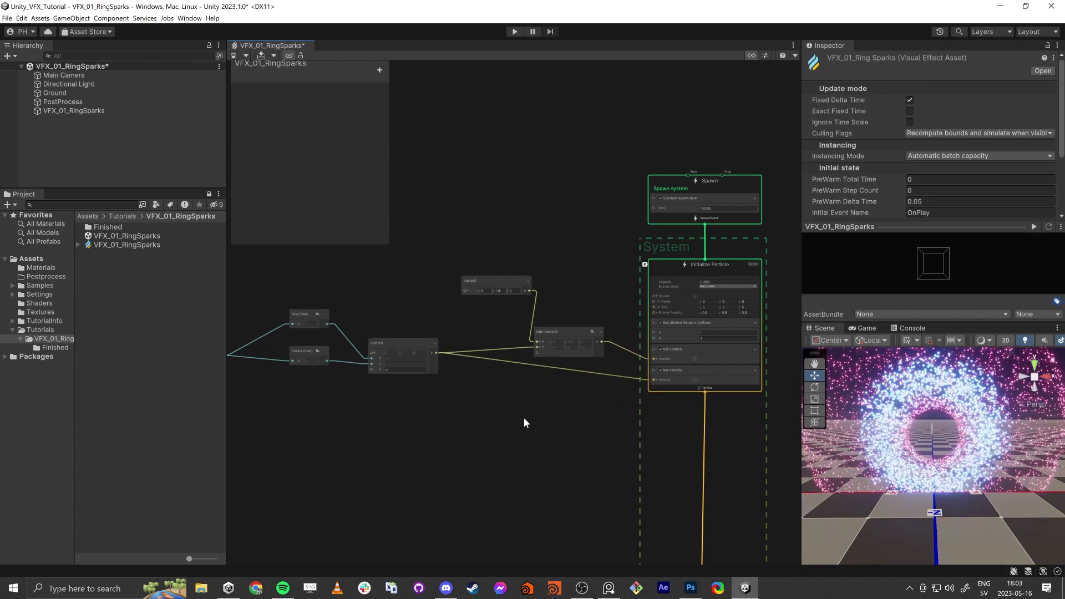
Step: Enable the Constant option on the Random Number node that feeds the Sine and Cosine nodes
key(a)
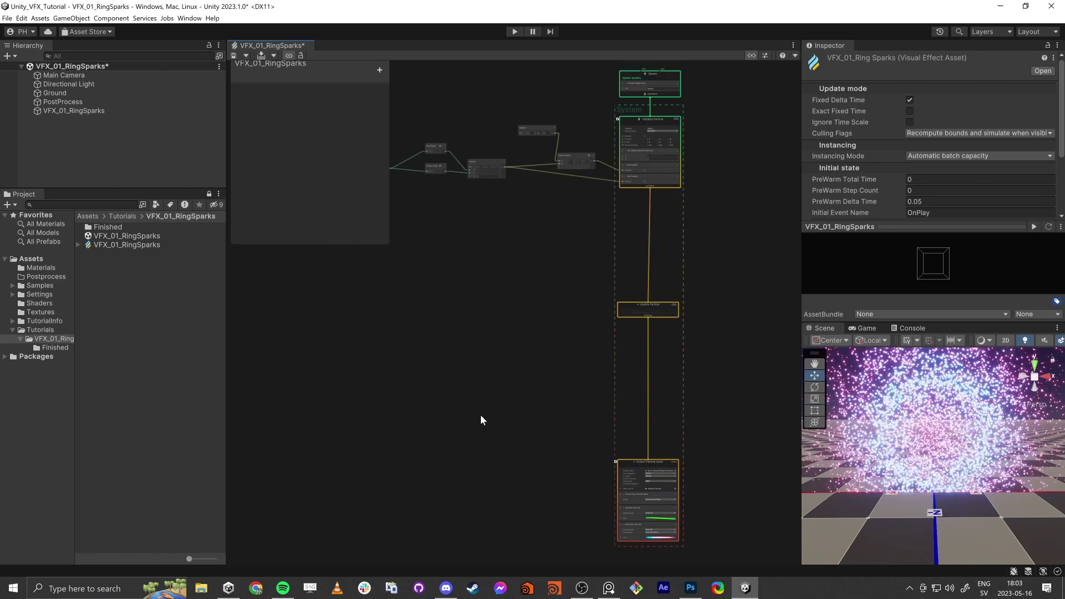
right_click(480, 415)
click(464, 310)
middle_drag(448, 290, 590, 485)
scroll(543, 415, up, 6)
scroll(544, 415, up, 1)
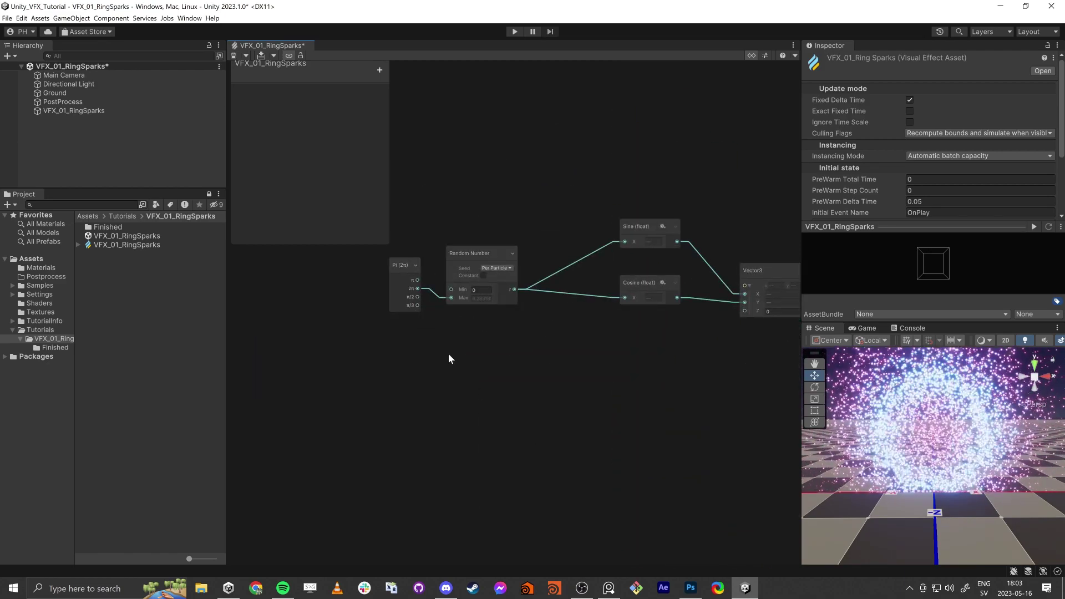
middle_drag(448, 353, 496, 436)
scroll(509, 357, up, 5)
click(537, 350)
click(537, 350)
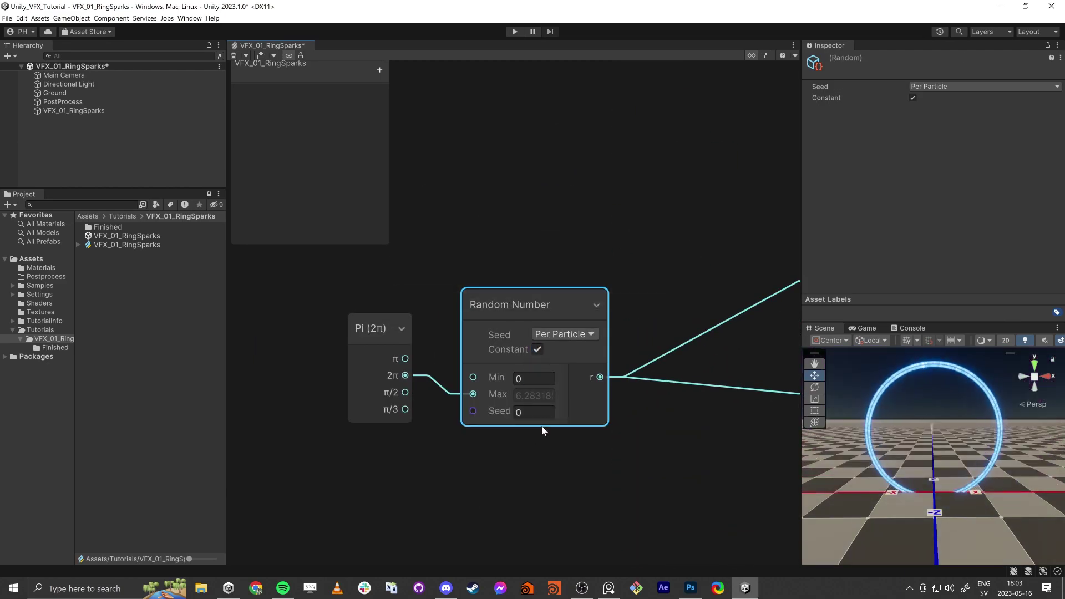
Step: Examine the node chain from Pi and Random Number through Sine, Cosine and Vector3, along with the resulting particle motion
scroll(649, 475, down, 6)
middle_drag(742, 488, 540, 476)
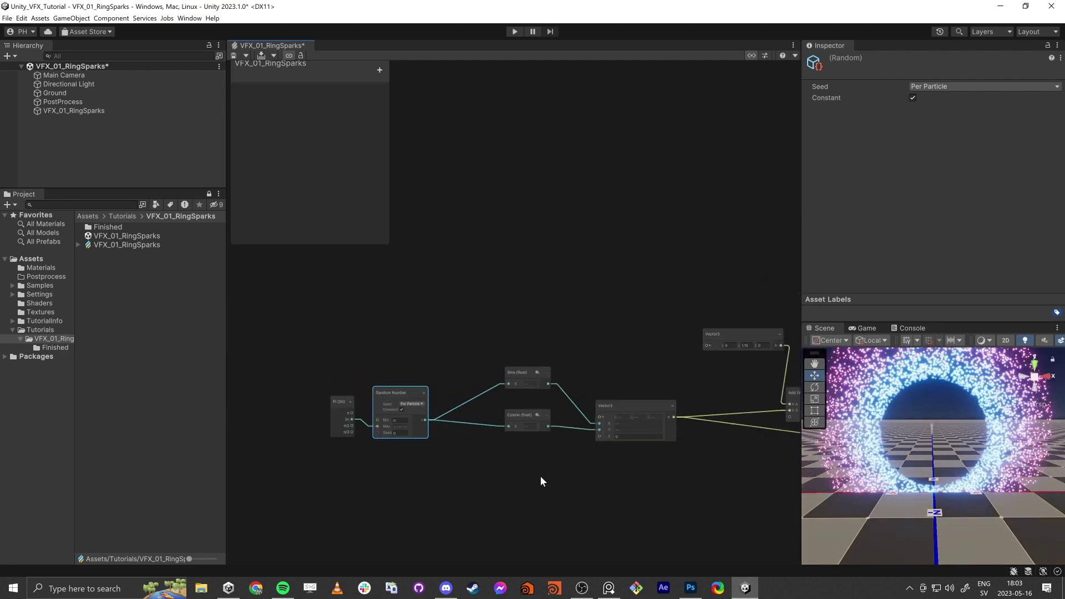
middle_drag(627, 483, 363, 448)
mouse_move(524, 453)
middle_down()
mouse_move(454, 455)
mouse_move(624, 441)
mouse_move(746, 446)
middle_up()
mouse_move(569, 462)
middle_down()
mouse_move(584, 472)
mouse_move(687, 468)
middle_up()
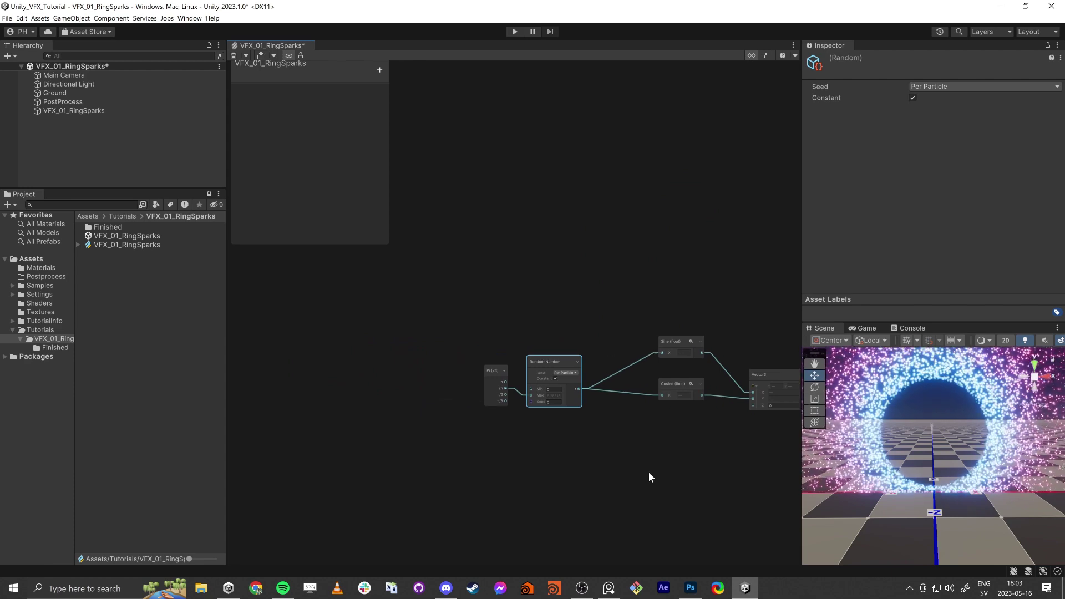
scroll(535, 352, up, 2)
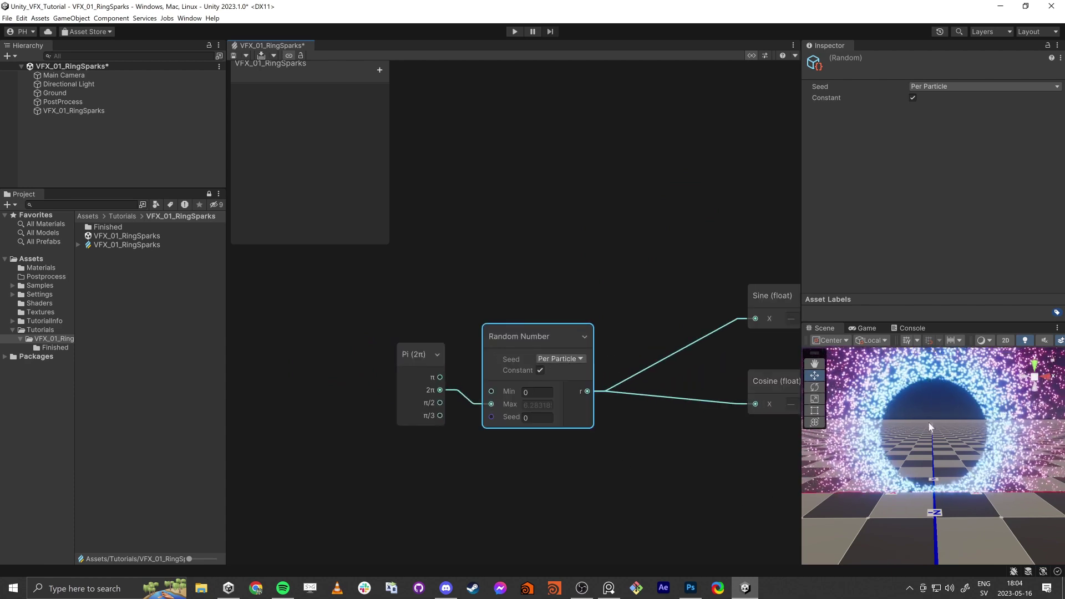
middle_drag(693, 472, 478, 492)
scroll(480, 484, down, 4)
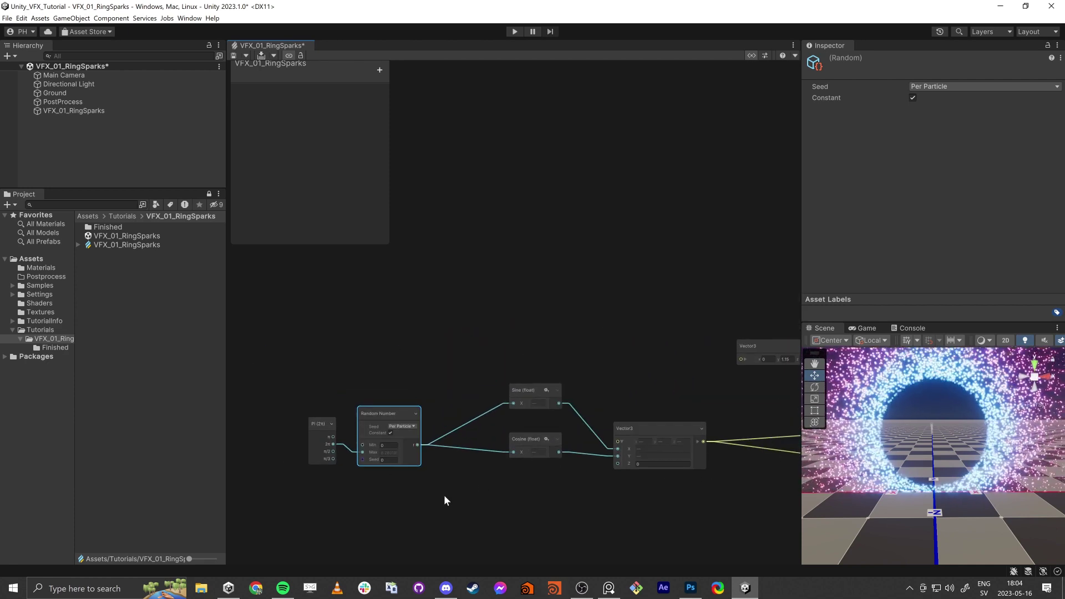
middle_drag(648, 525, 724, 494)
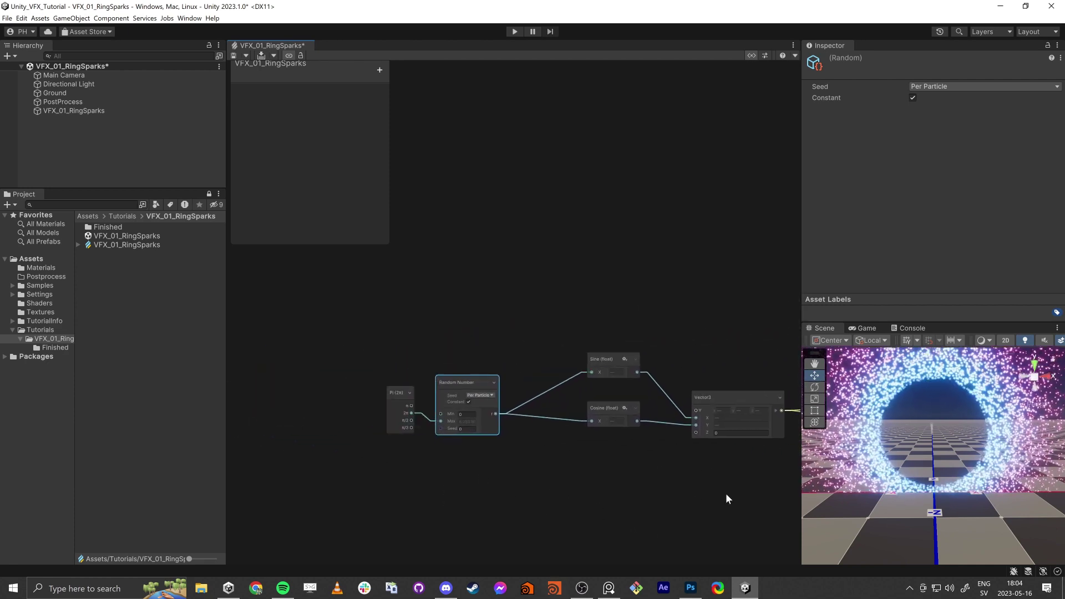
scroll(461, 403, up, 4)
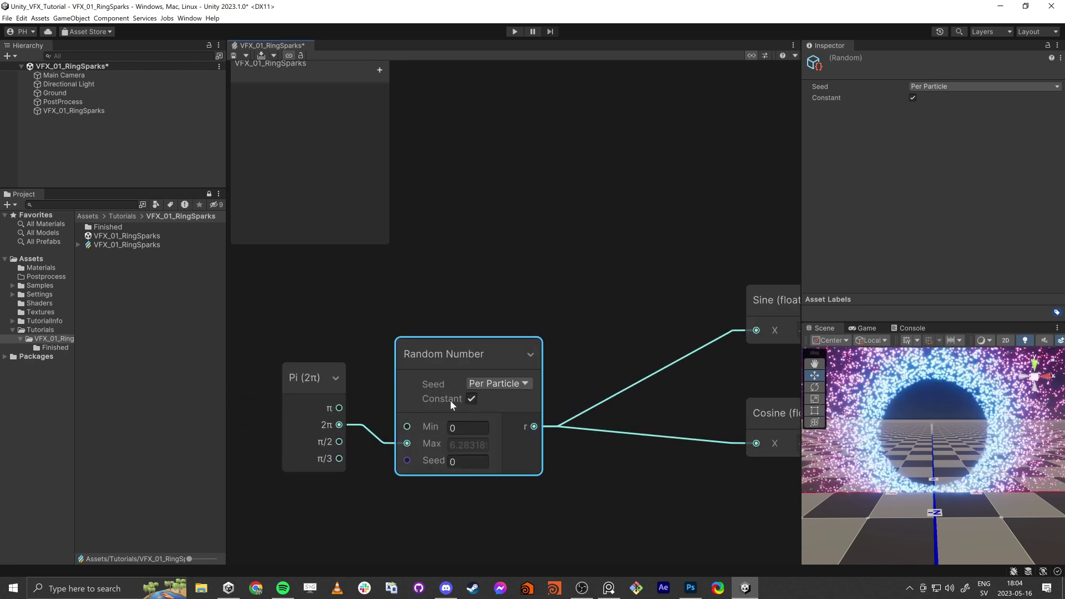
Step: Switch the Random Number node's Constant option off and back on to compare the particle motion
mouse_move(454, 400)
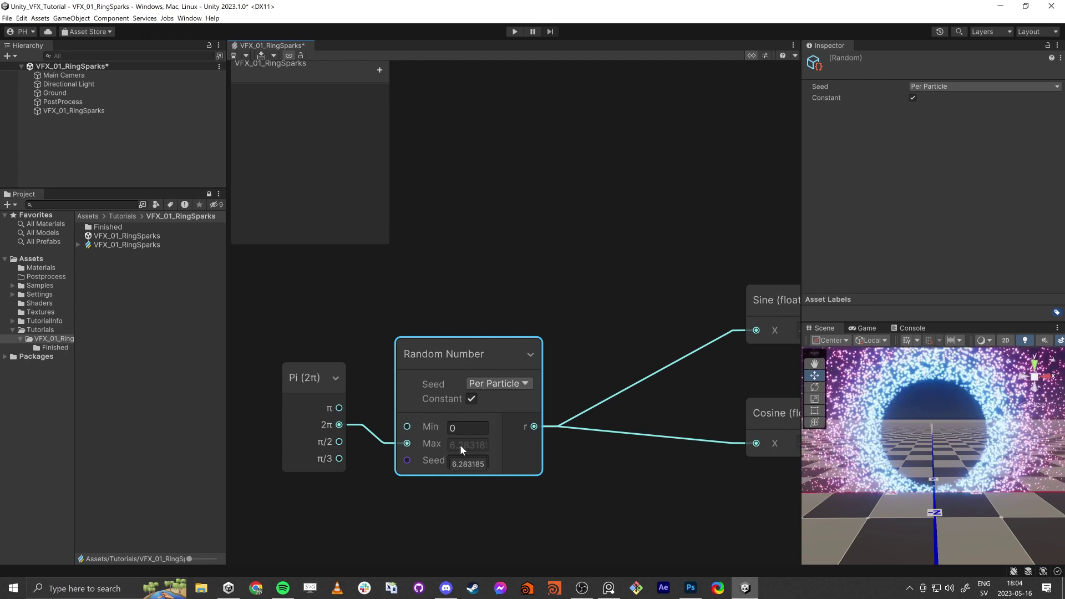
click(471, 399)
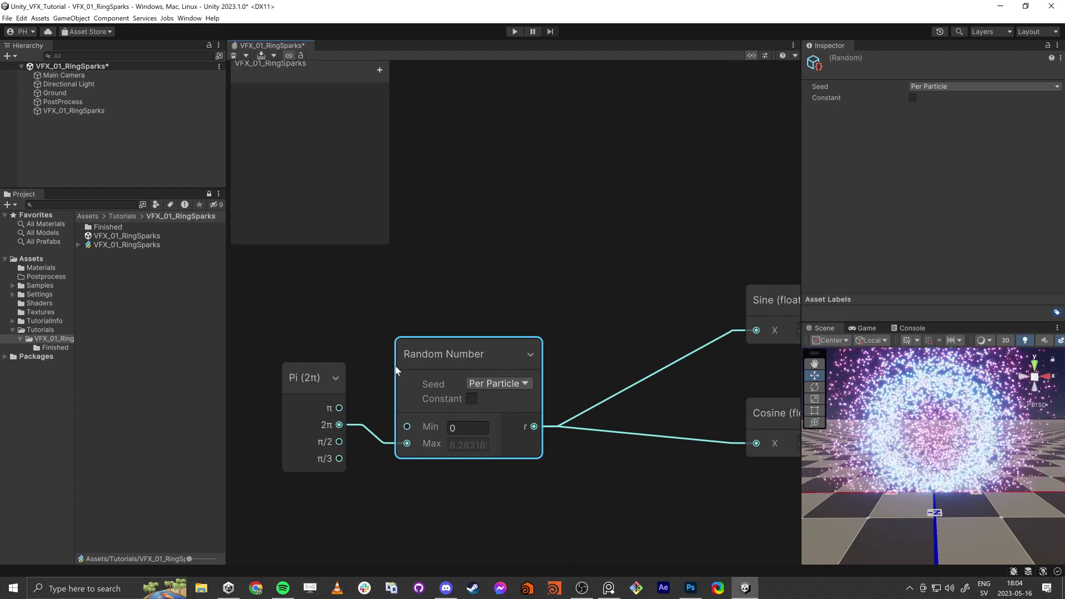
click(472, 398)
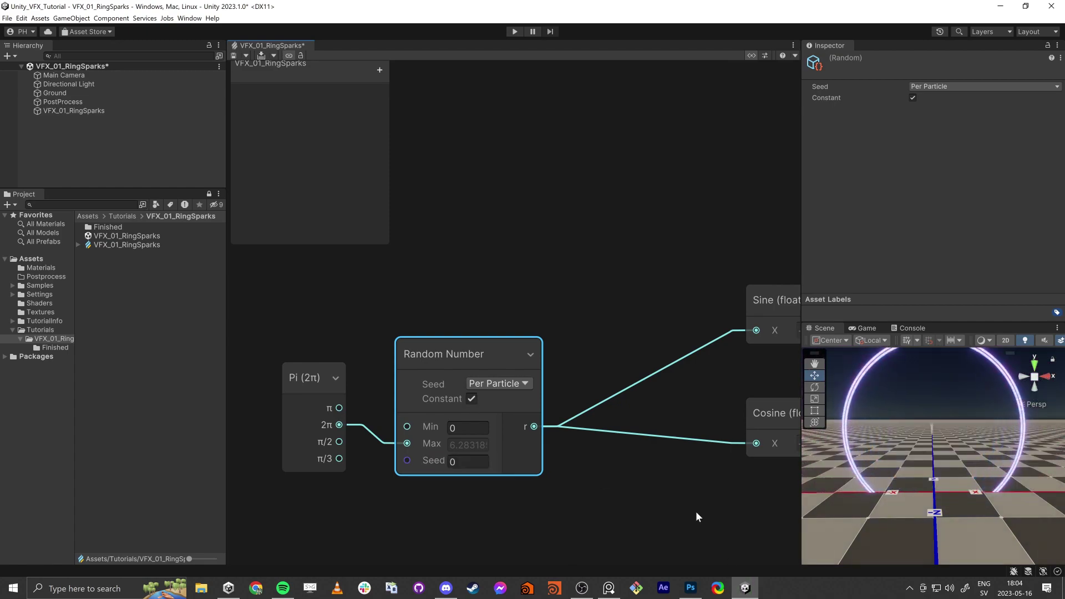
middle_drag(697, 516, 614, 447)
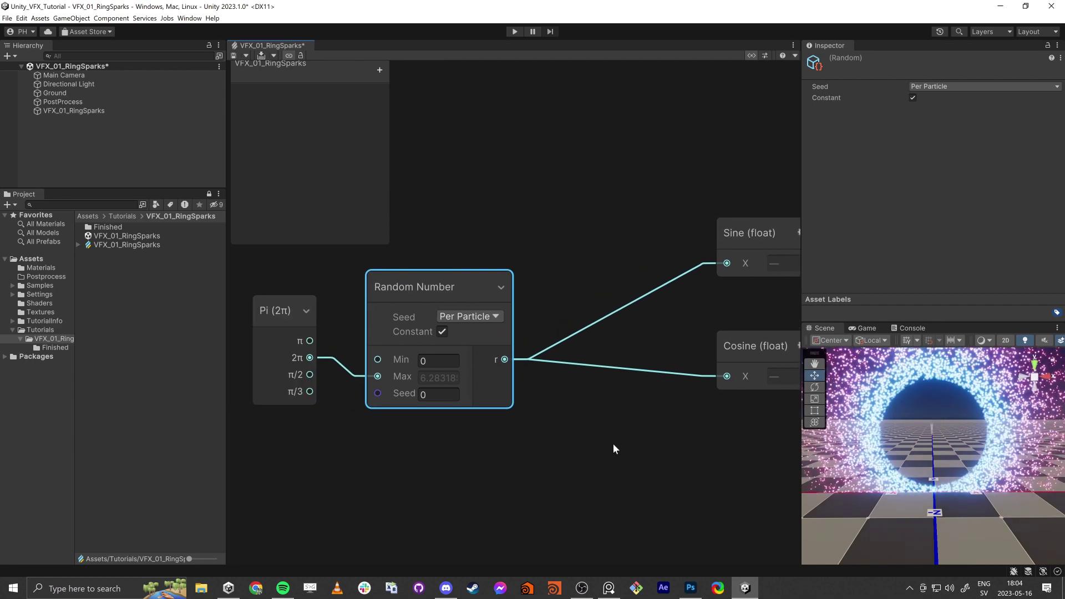
middle_drag(680, 477, 472, 464)
scroll(468, 471, down, 3)
middle_drag(540, 453, 376, 451)
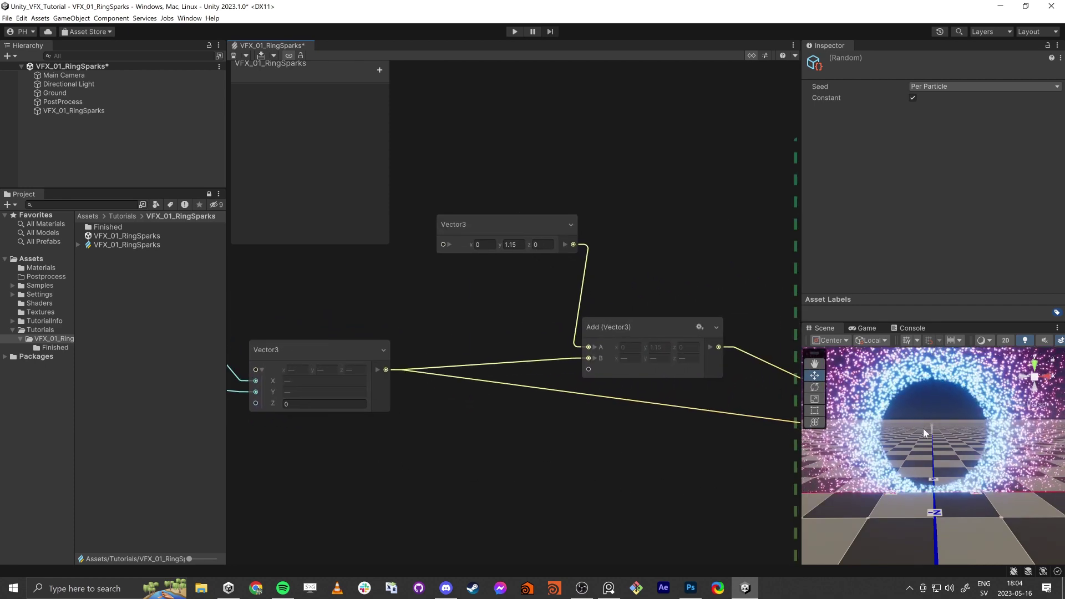
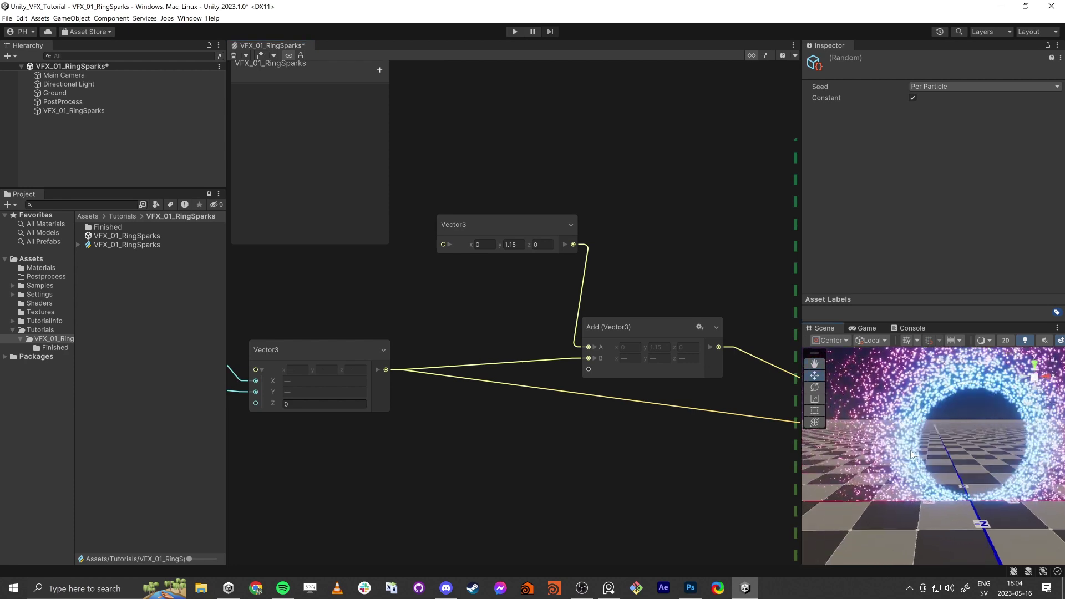
Step: Disable the Set Velocity block in the Initialize Particle context
key(shift+space)
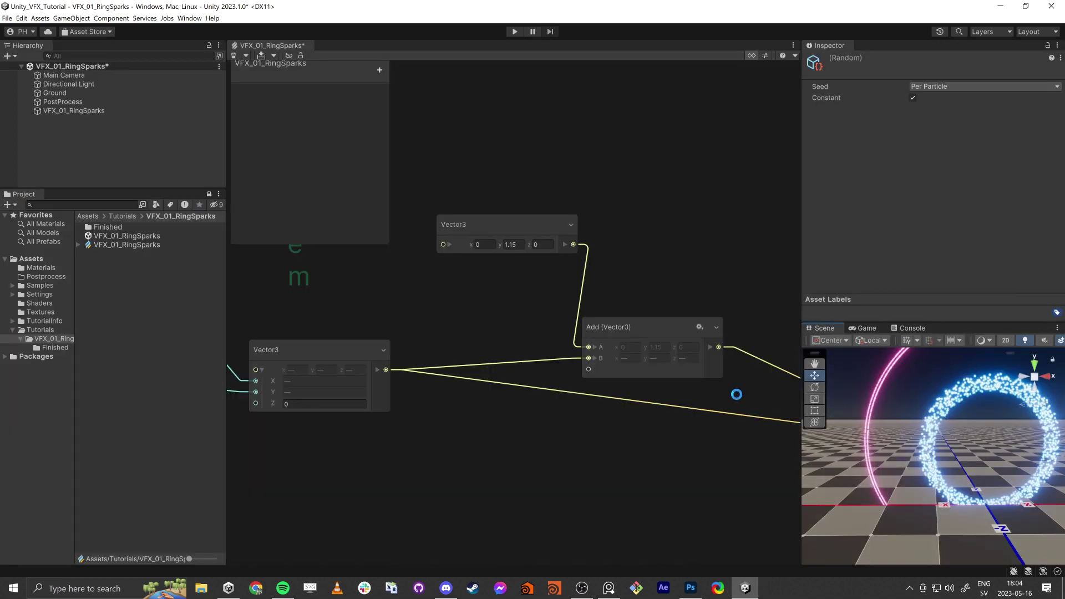
key(a)
middle_drag(616, 292, 591, 350)
scroll(592, 354, up, 5)
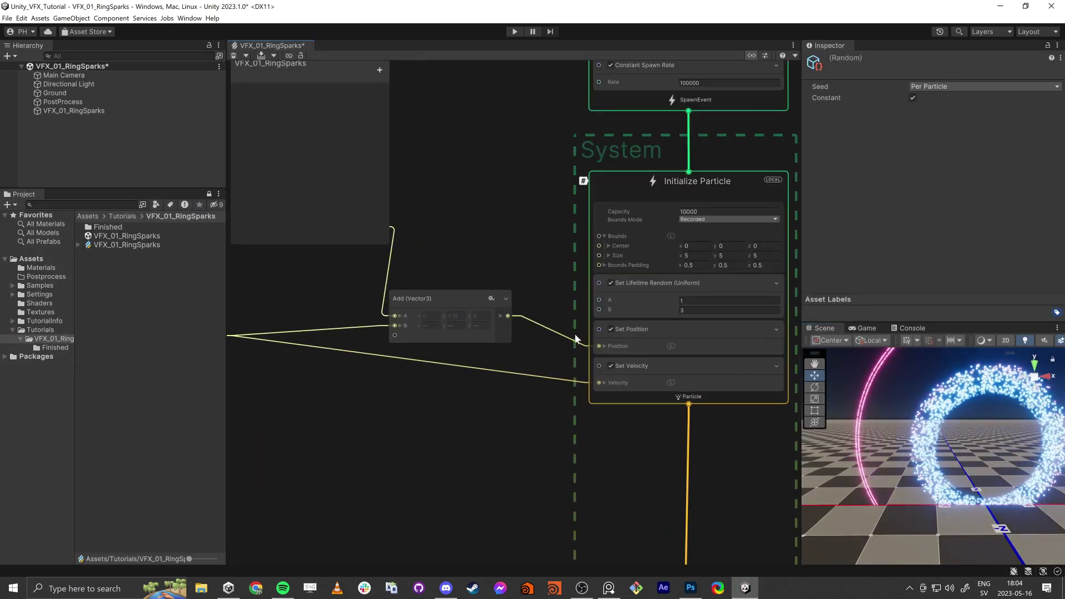
click(653, 405)
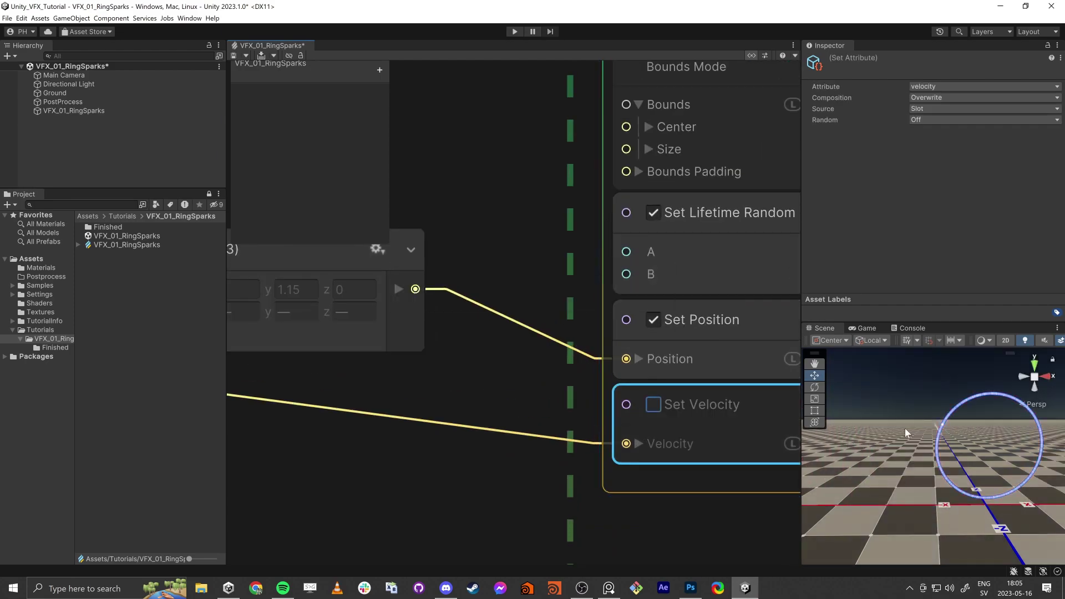
Step: Maximize the Scene view, orbit to an angled view of the static ring, and capture it as a screen snip
key(shift+space)
right_drag(599, 417, 455, 389)
key(super+shift+s)
drag(236, 101, 985, 535)
Step: Switch to Photoshop, create a new document at the clipboard's size, and paste the ring snip into it
key(alt+Tab)
key(alt+Tab)
key(alt+Tab)
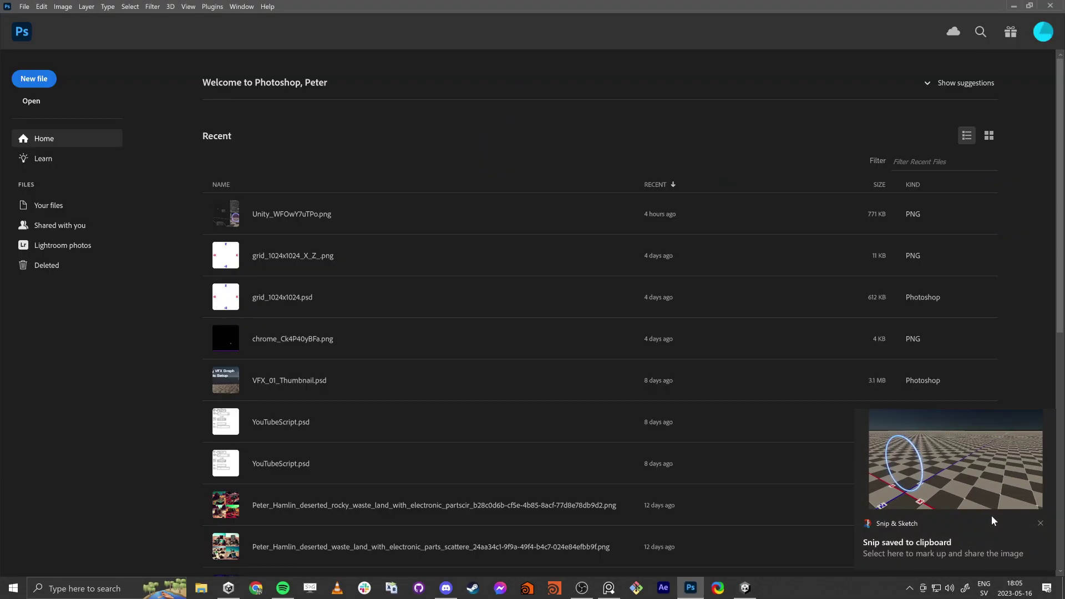
key(ctrl+n)
key(Return)
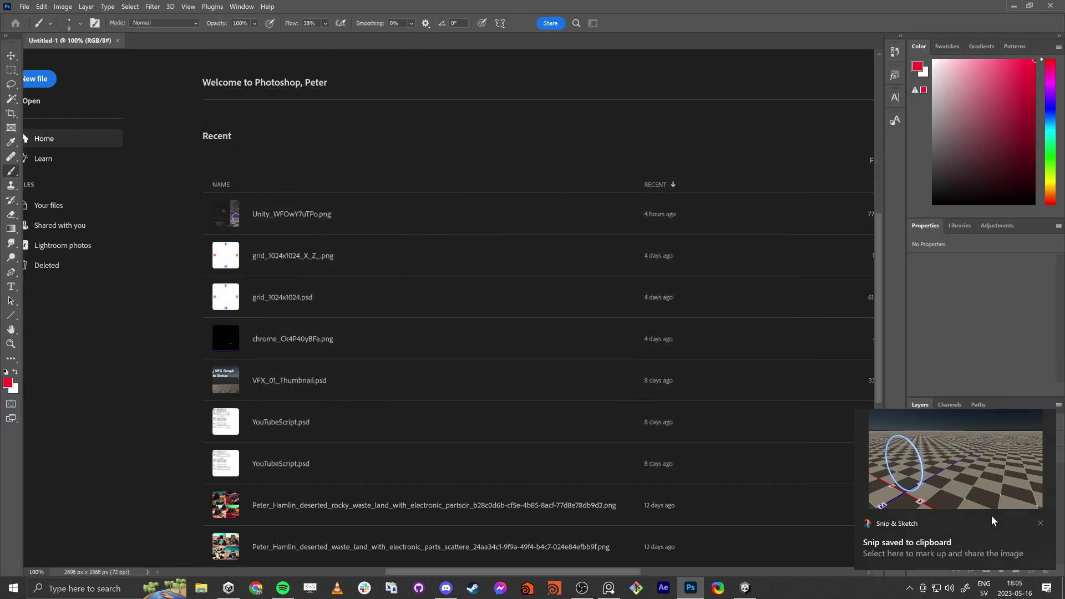
key(ctrl+v)
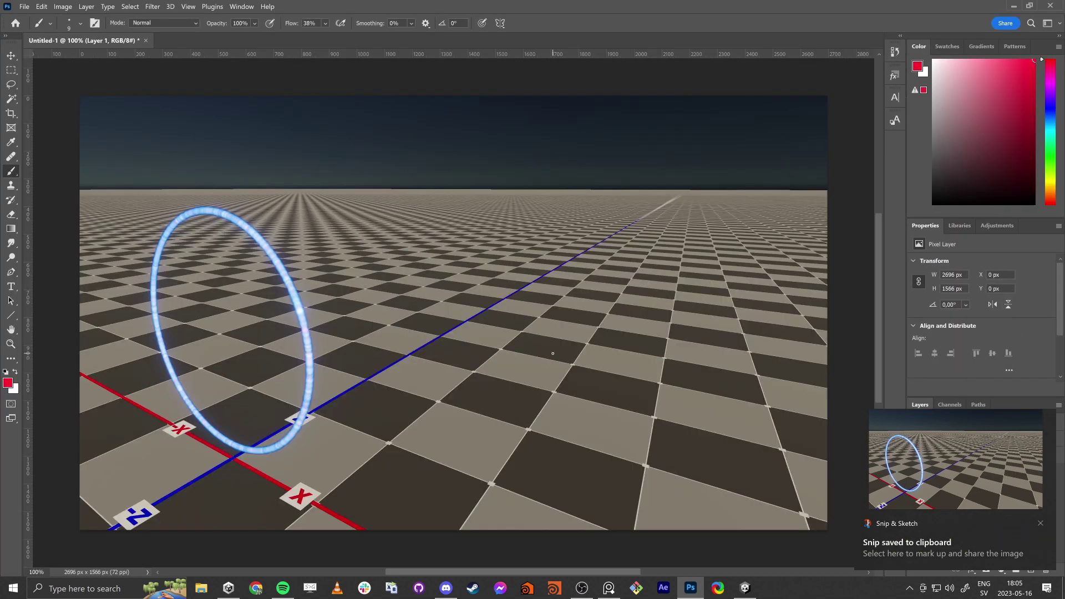
Step: Add a new layer and paint black dots at the ring's center and at three points along its edge
key(ctrl+shift+n)
key(Return)
mouse_move(451, 356)
alt+right_down()
mouse_move(463, 366)
mouse_move(452, 370)
alt+right_up()
click(933, 203)
mouse_move(232, 336)
mouse_down()
mouse_move(223, 326)
mouse_move(227, 348)
mouse_move(232, 325)
mouse_up()
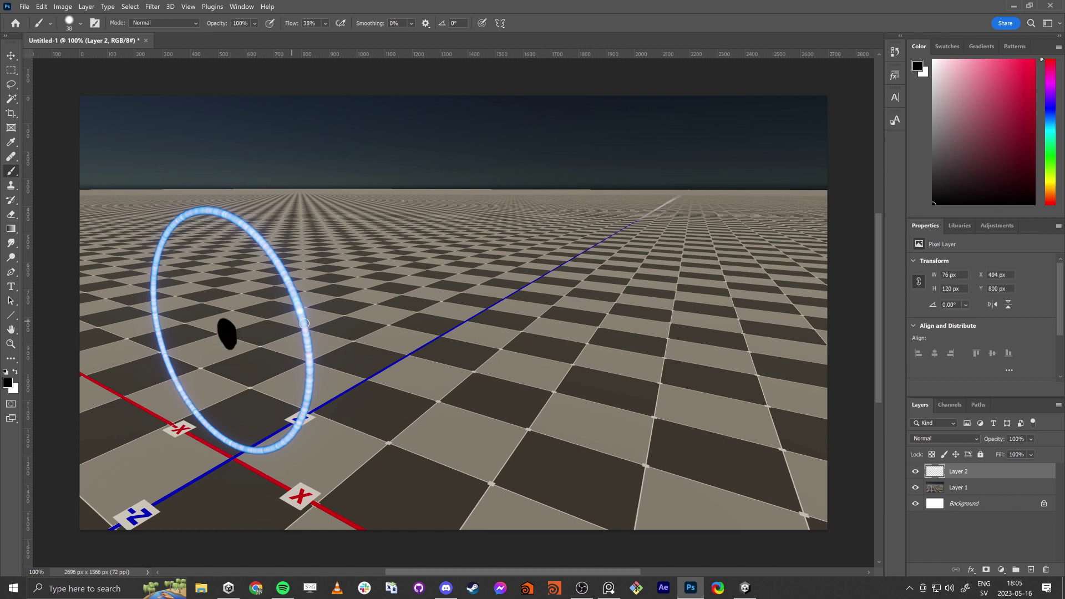
drag(305, 337, 307, 349)
drag(254, 230, 256, 237)
drag(172, 221, 175, 228)
Step: Paint straight green lines outward from the three edge dots with a 22 px brush to show the outward directions
drag(999, 94, 1046, 44)
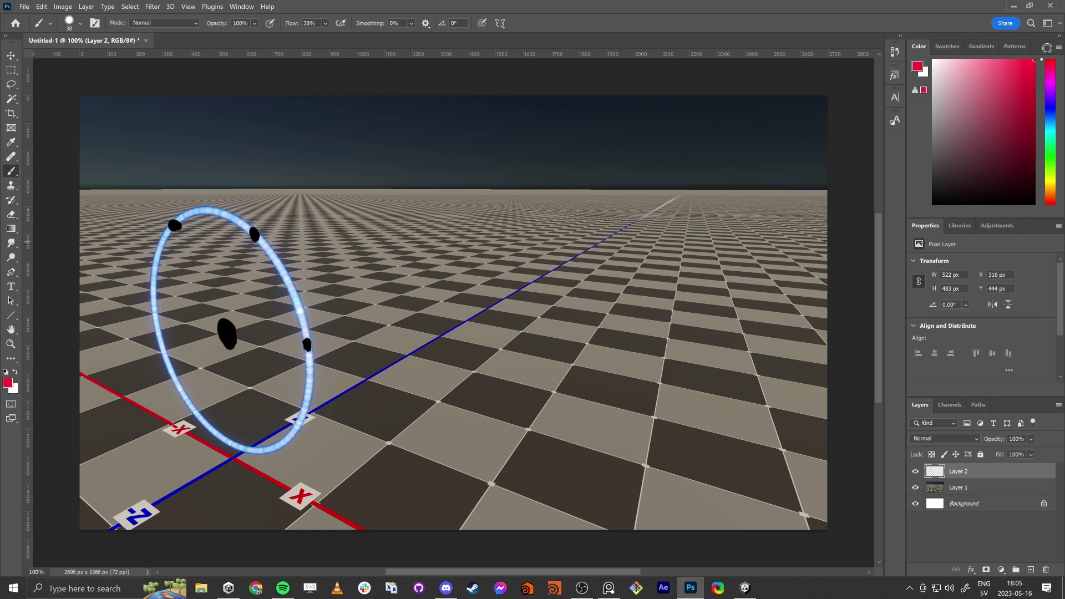
click(1050, 152)
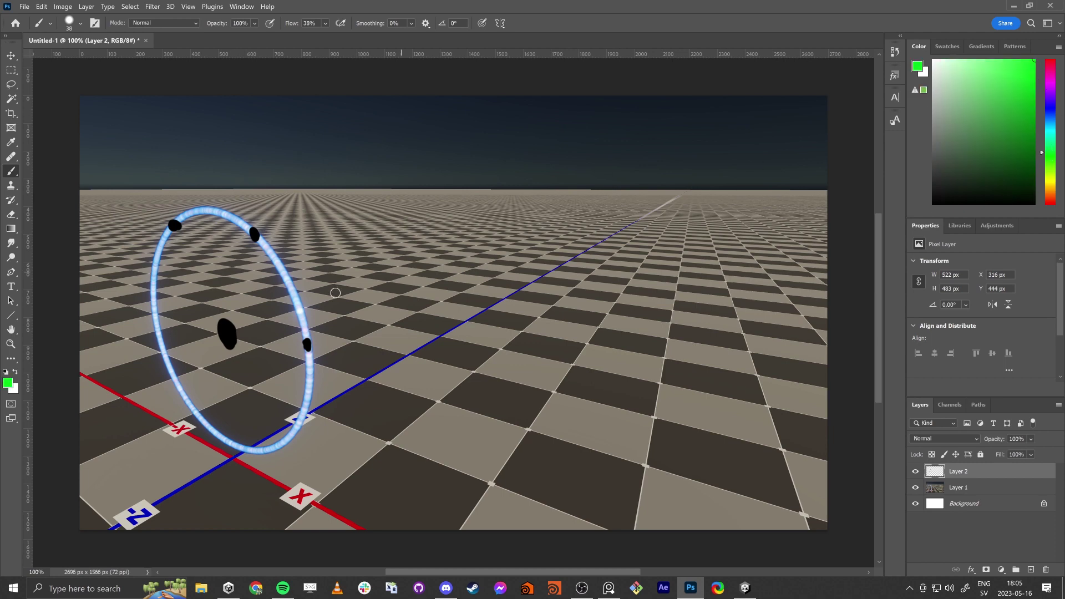
alt+right_drag(254, 300, 248, 306)
alt+right_drag(172, 219, 175, 221)
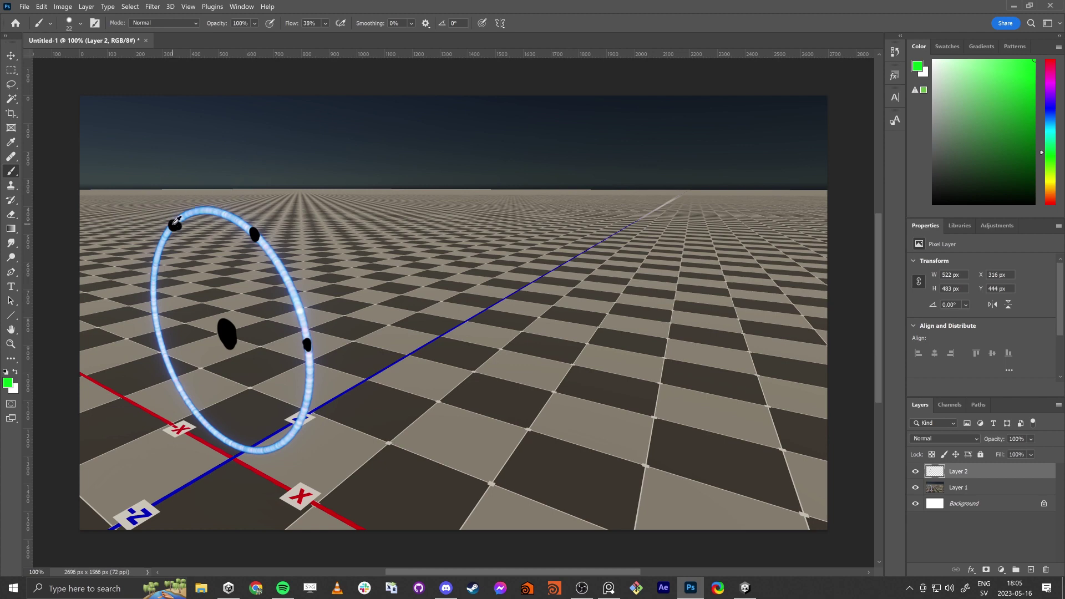
shift+click(136, 154)
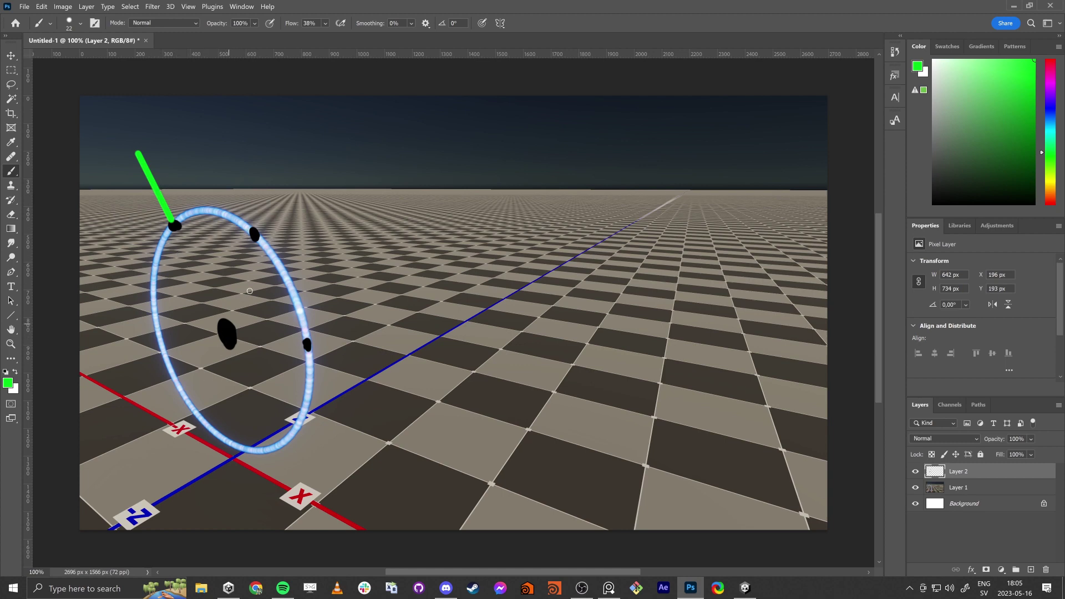
shift+click(302, 143)
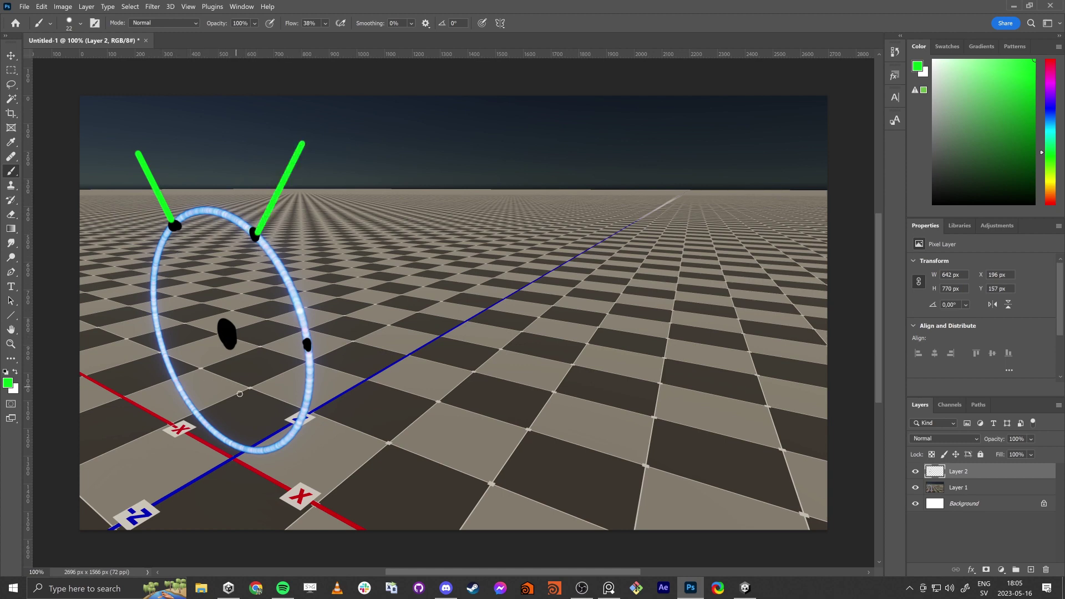
shift+click(418, 361)
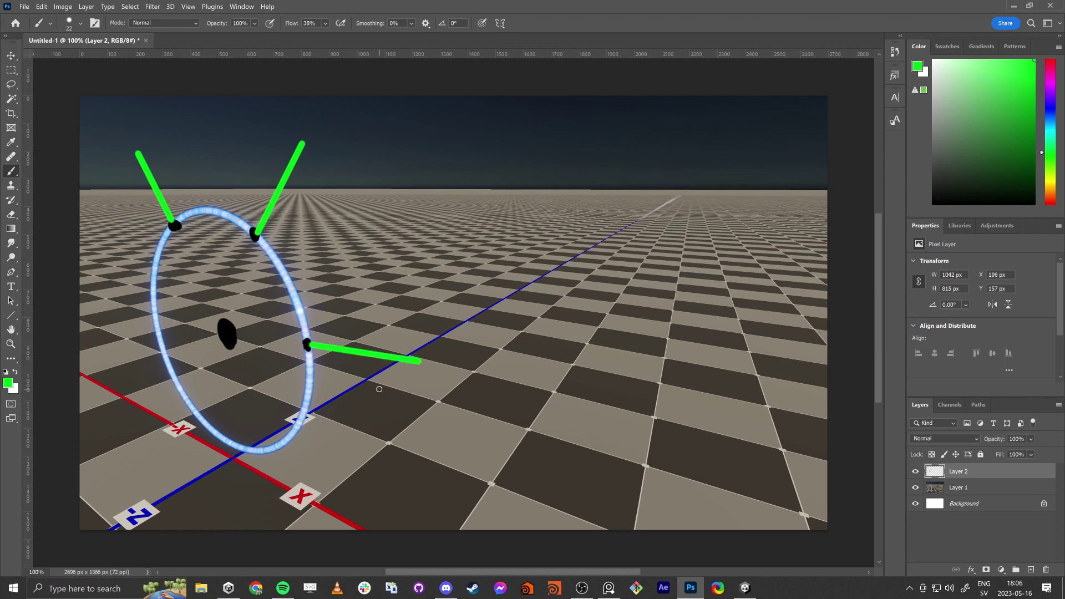
Step: On another new layer, paint straight blue lines connecting the center dot and the two upper edge dots to the blue axis's end at the horizon
key(ctrl+shift+alt+n)
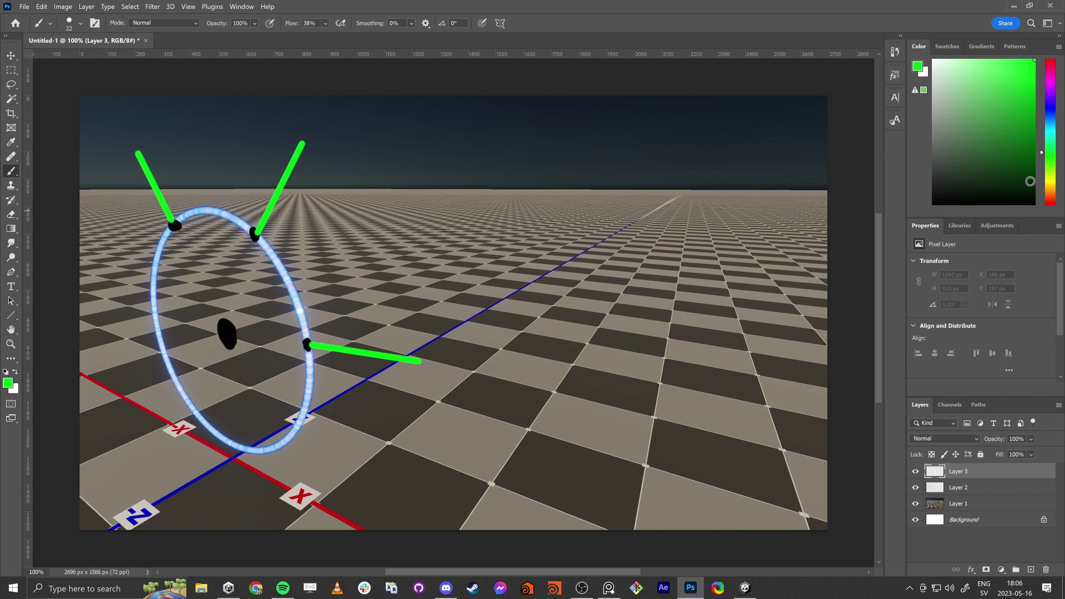
click(1051, 106)
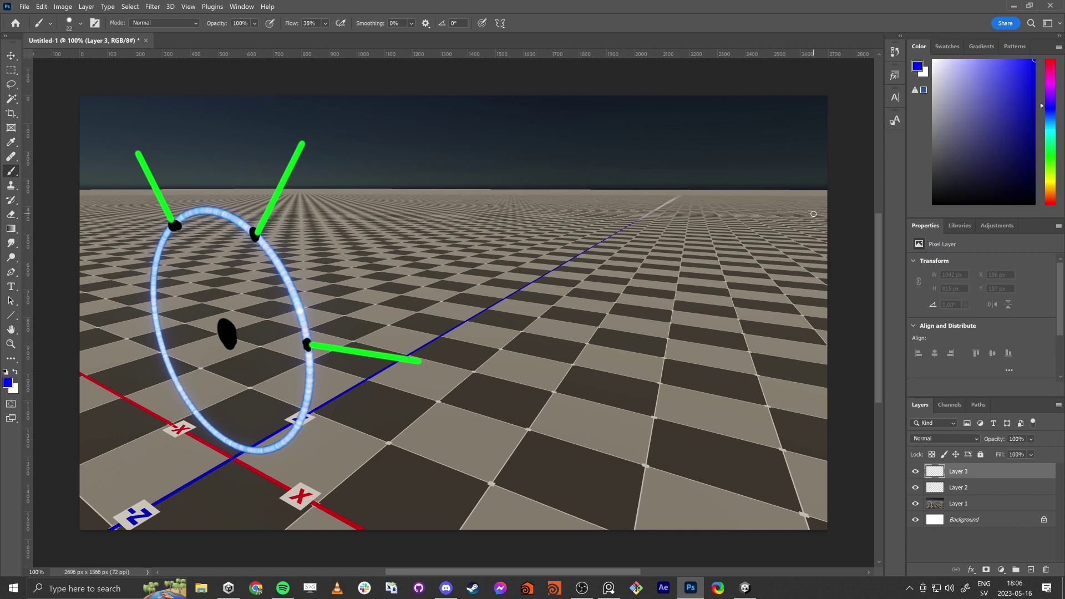
key(i)
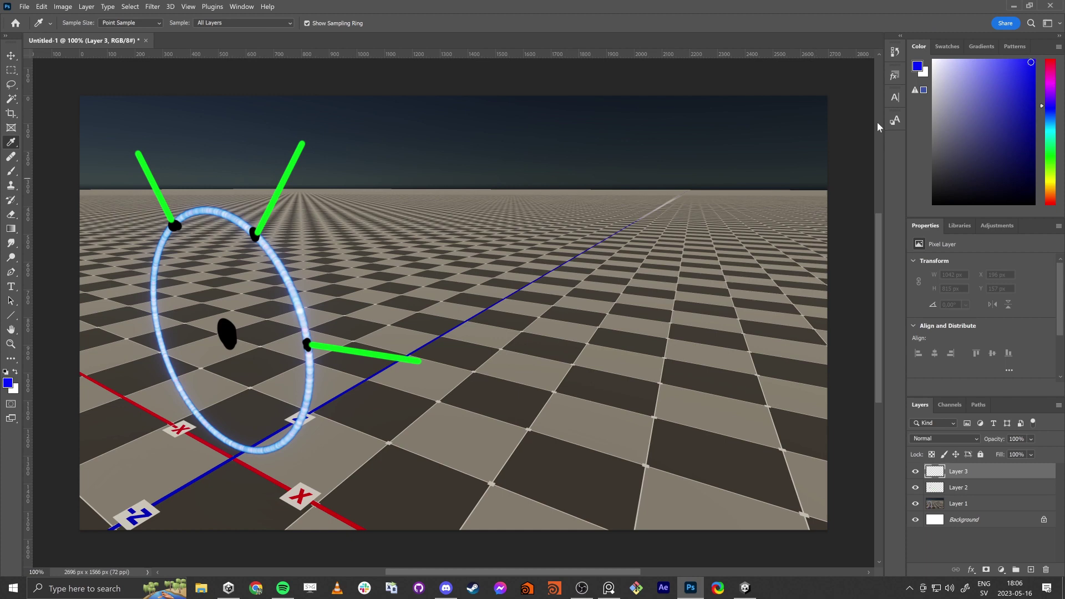
key(b)
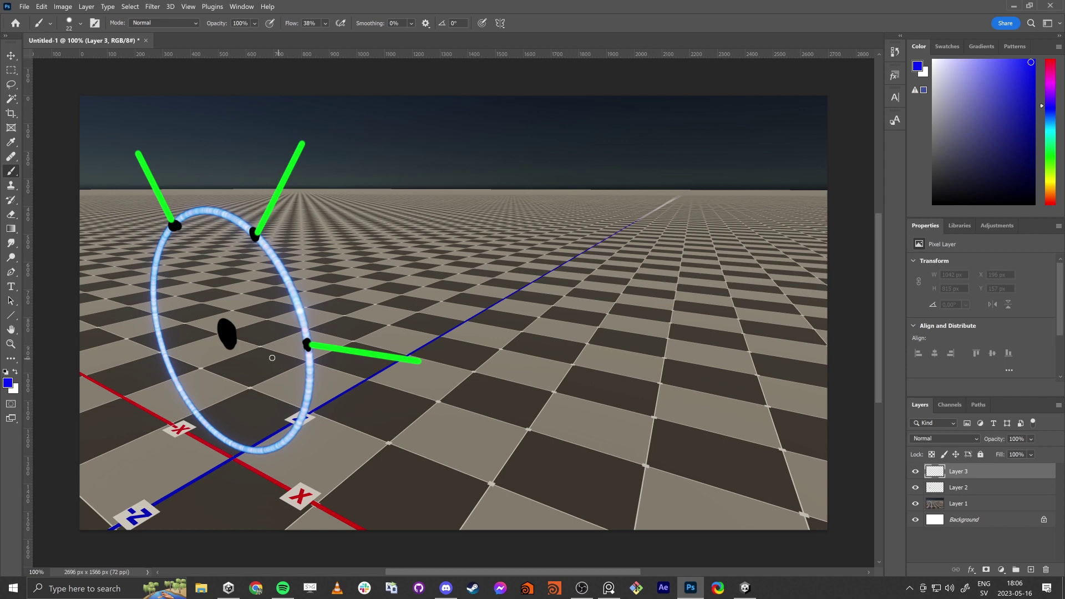
click(229, 334)
shift+click(689, 187)
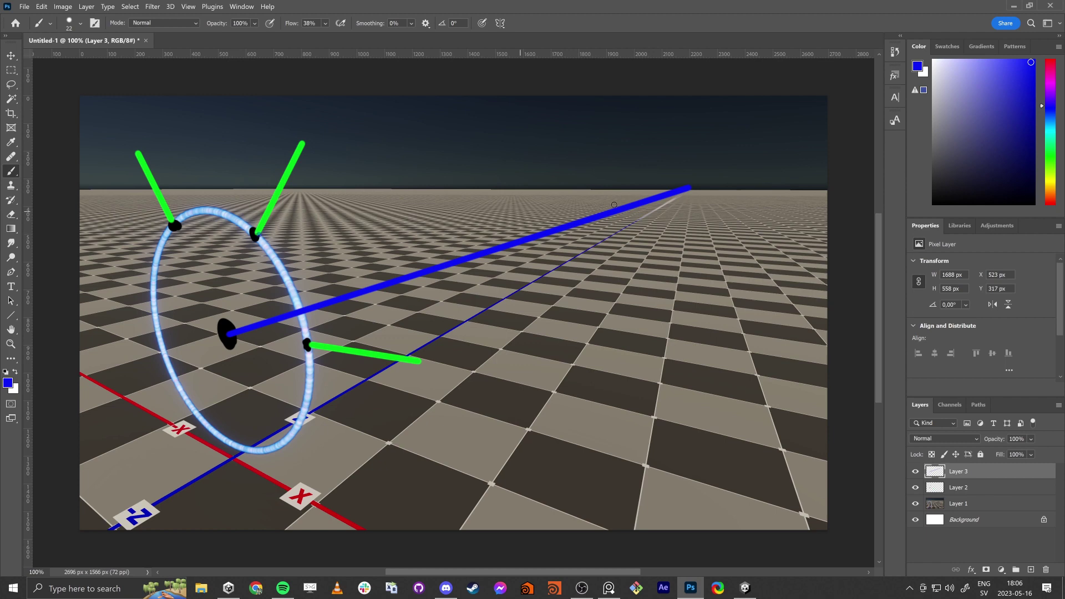
shift+click(256, 235)
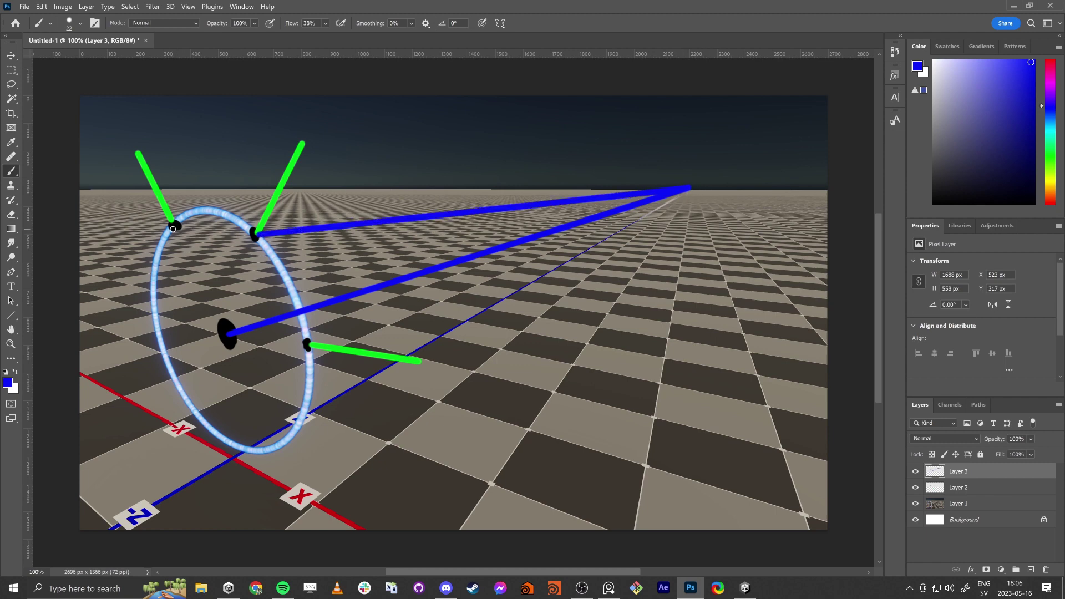
click(683, 189)
shift+click(174, 226)
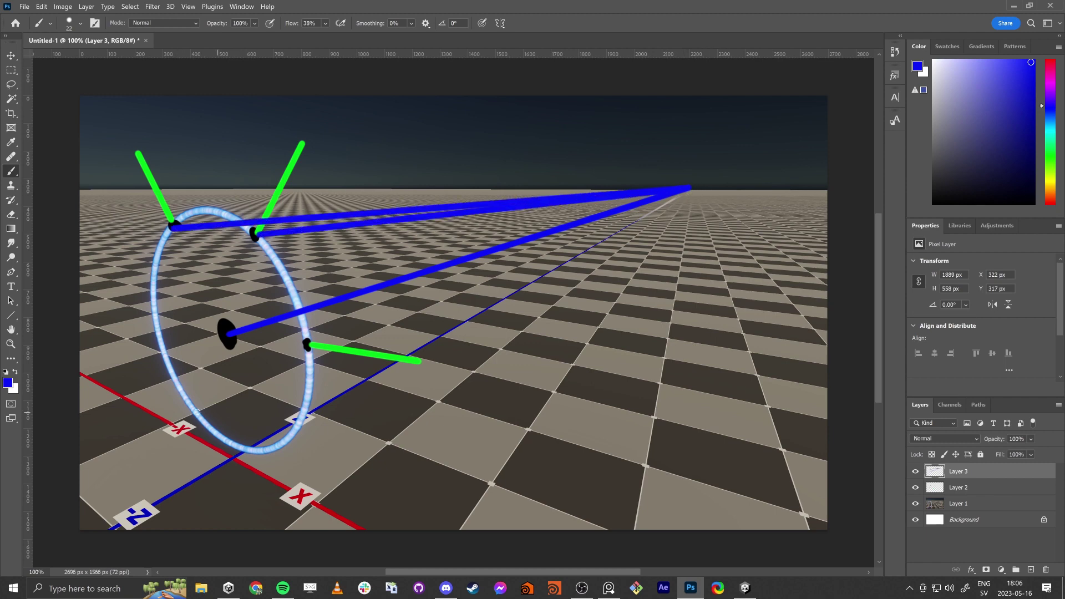
Step: Paint the last blue line from the lower edge dot to the horizon, and erase the lines' far ends and the center dot's line
shift+click(688, 188)
key(e)
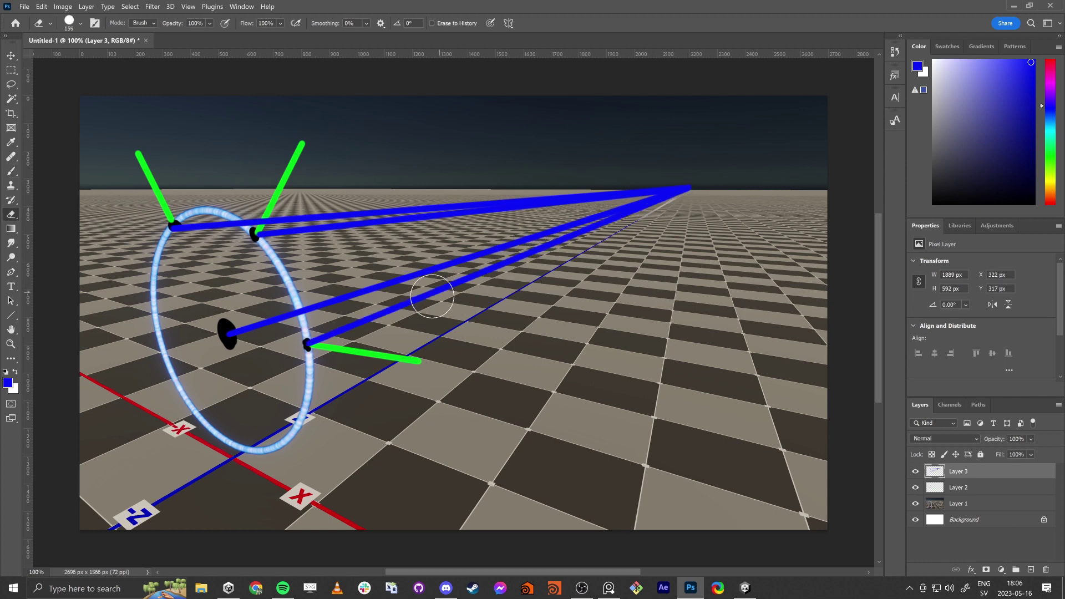
drag(401, 317, 401, 271)
drag(346, 214, 311, 201)
shift+click(395, 220)
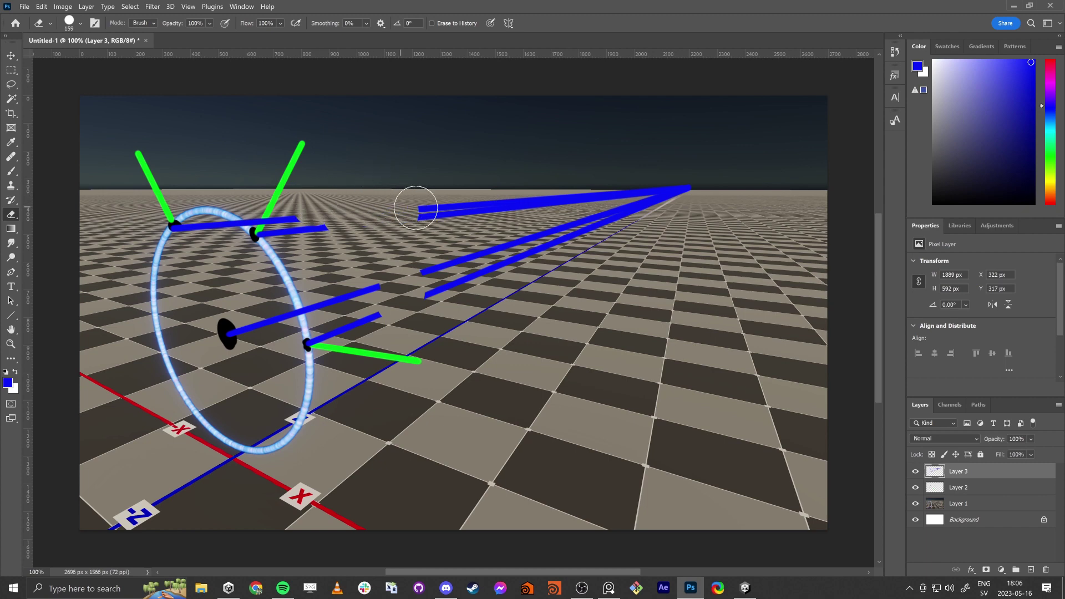
shift+click(686, 190)
shift+click(490, 254)
shift+click(448, 279)
drag(428, 301, 432, 264)
click(363, 280)
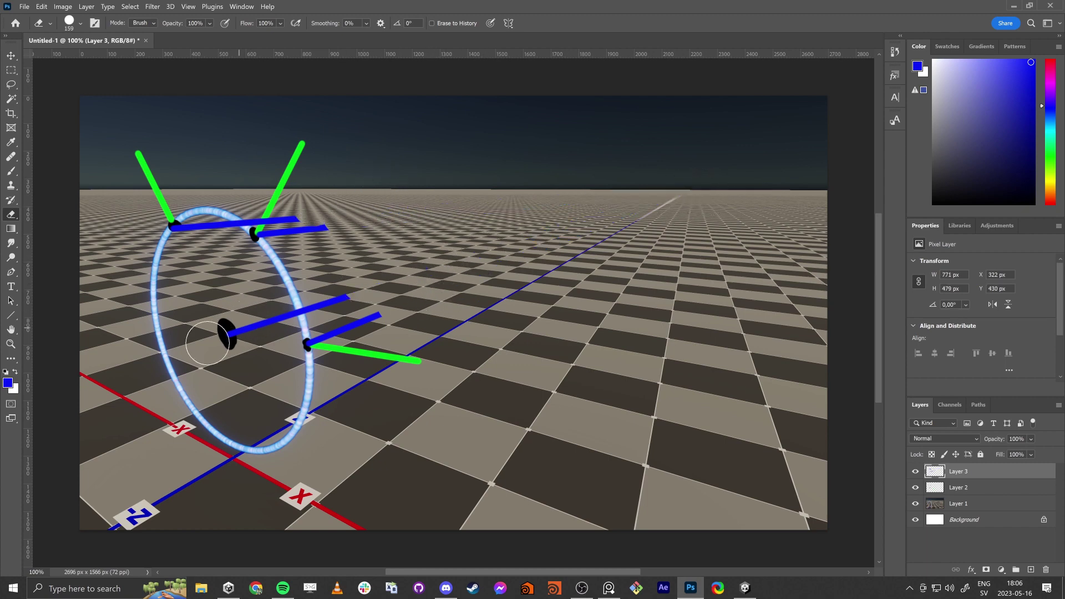
shift+click(229, 334)
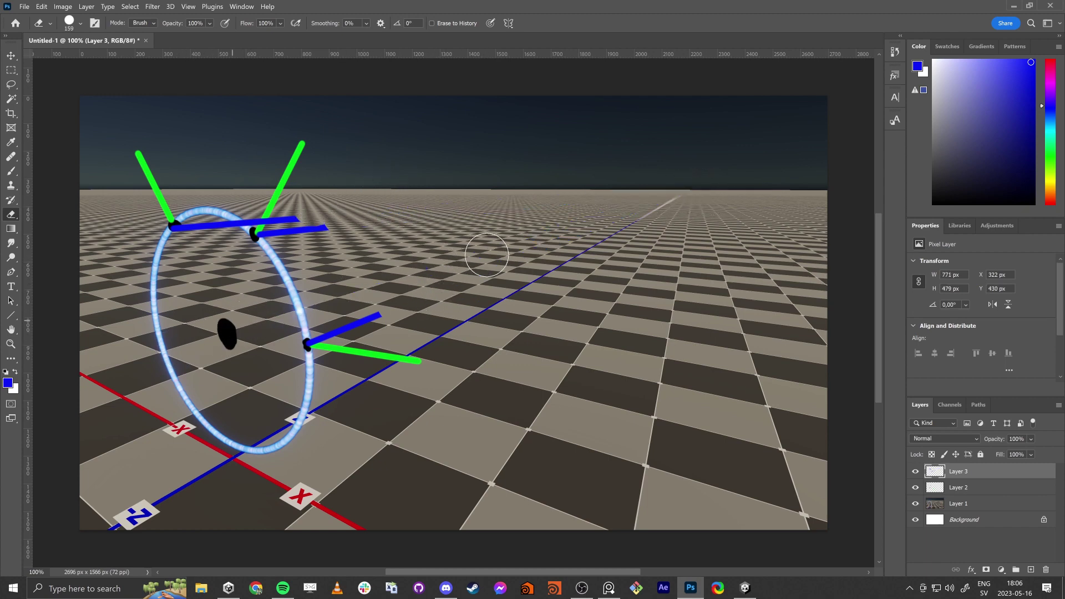
Step: Paint magenta clockwise tangent arrows from the ring's three edge dots, its bottom and its left side
click(1049, 79)
key(b)
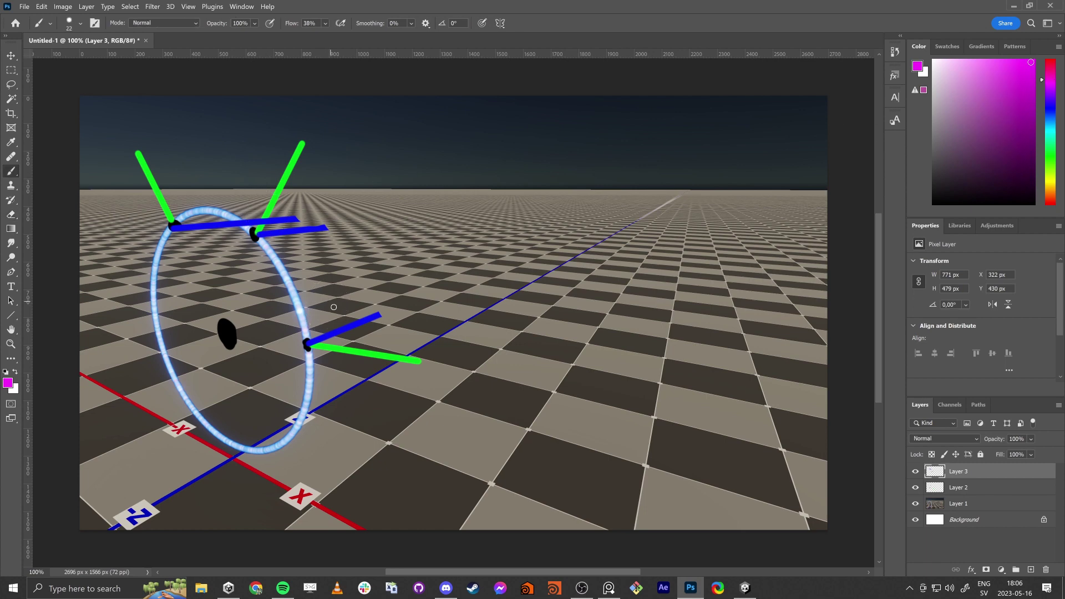
alt+right_drag(344, 303, 344, 302)
shift+click(253, 176)
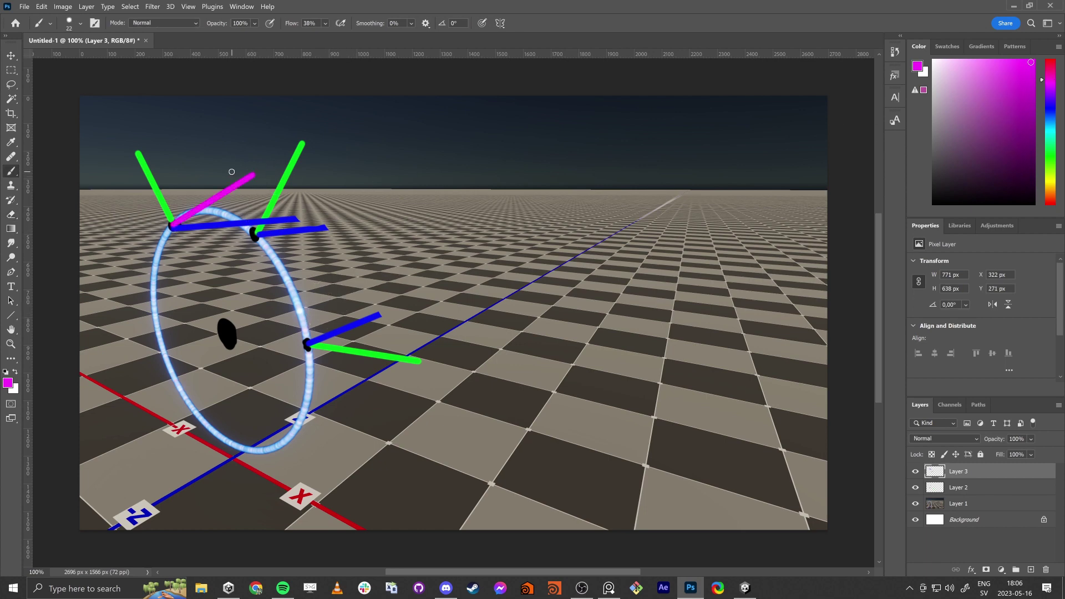
shift+click(243, 169)
shift+click(313, 314)
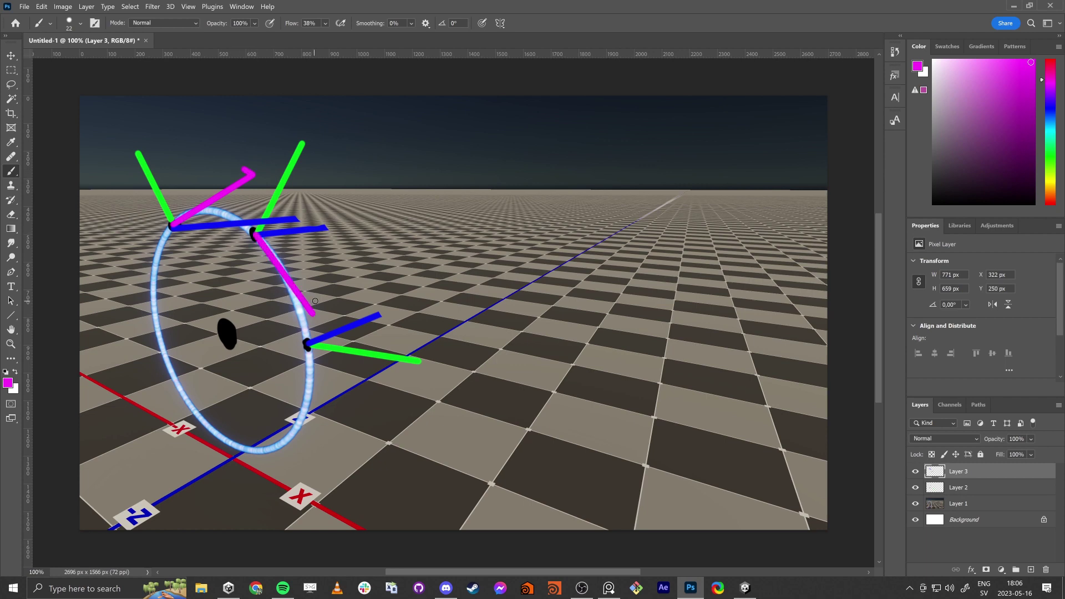
shift+click(305, 430)
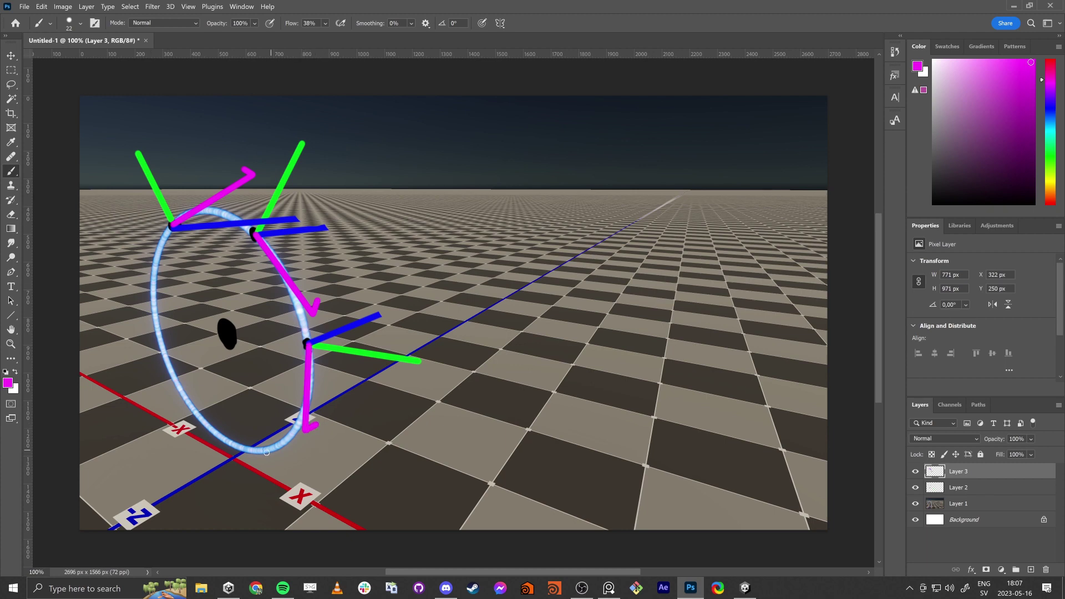
shift+click(166, 445)
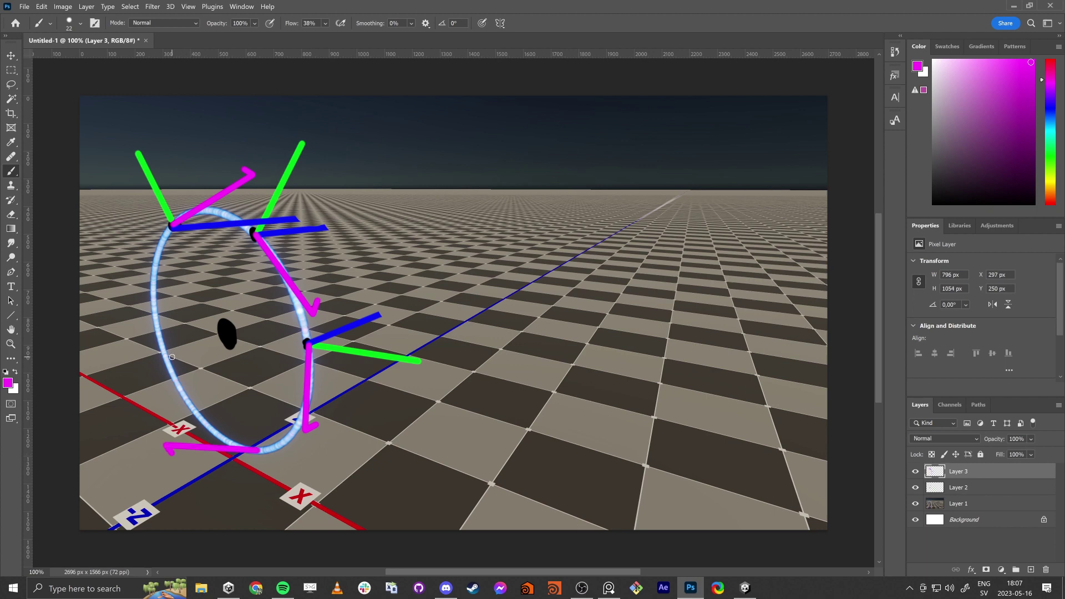
shift+click(138, 284)
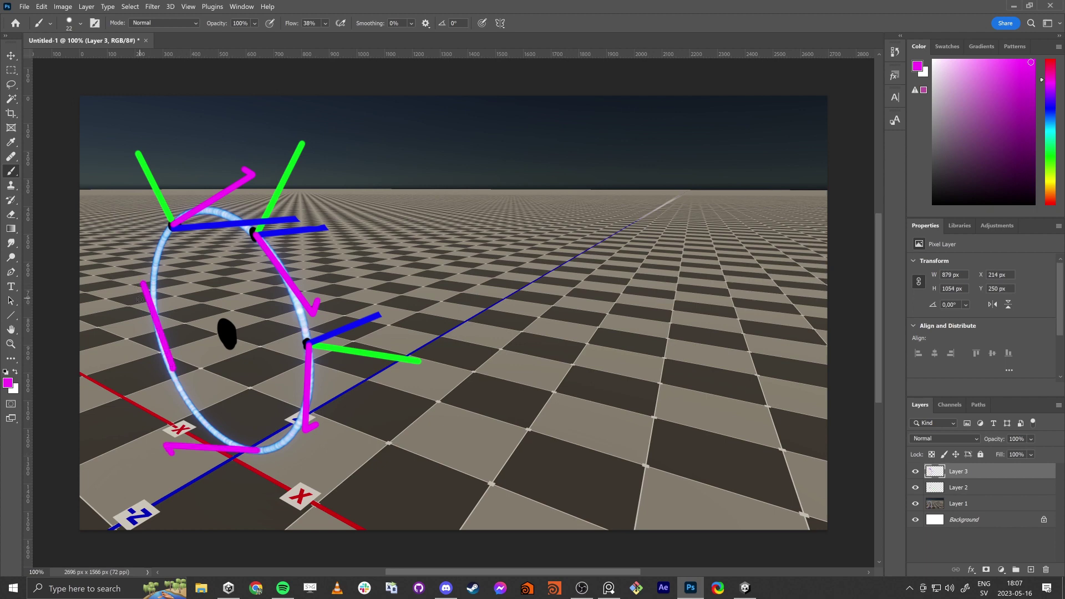
shift+click(138, 295)
Step: Switch back to Unity and add a Normalize node fed by the Vector3 that combines the sine and cosine values
key(alt+Tab)
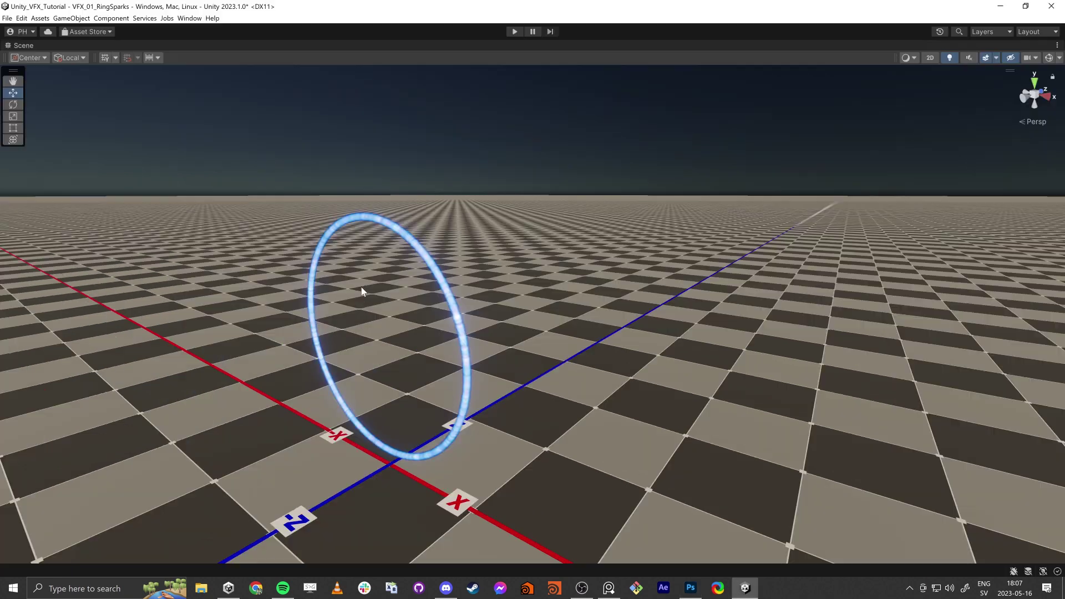
key(shift+space)
key(a)
middle_drag(513, 213, 484, 335)
scroll(484, 335, up, 8)
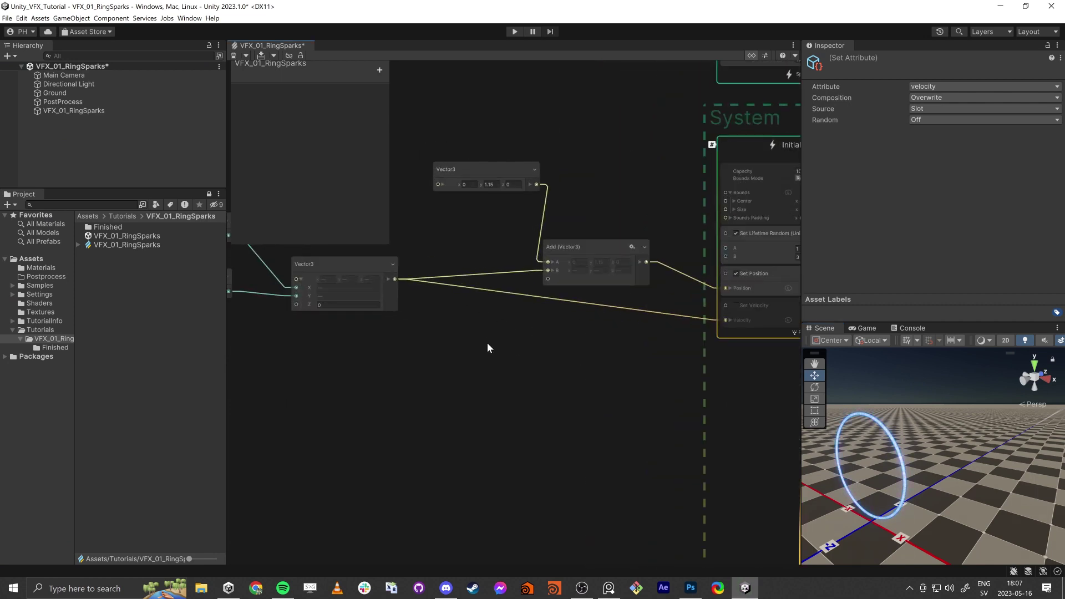
click(421, 271)
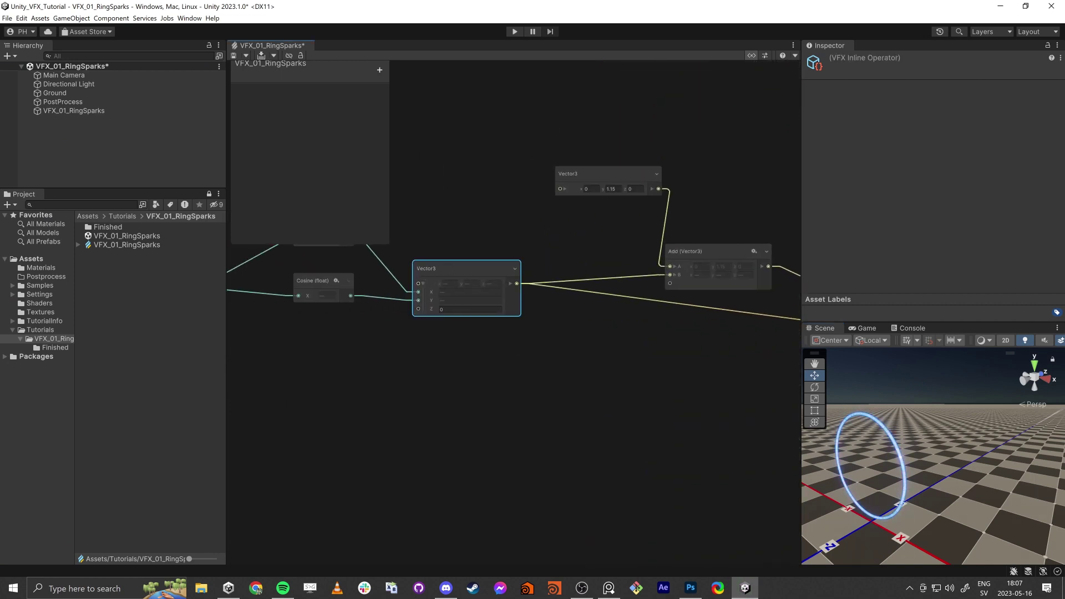
drag(516, 283, 442, 426)
text(norm)
key(Return)
middle_drag(441, 427, 471, 345)
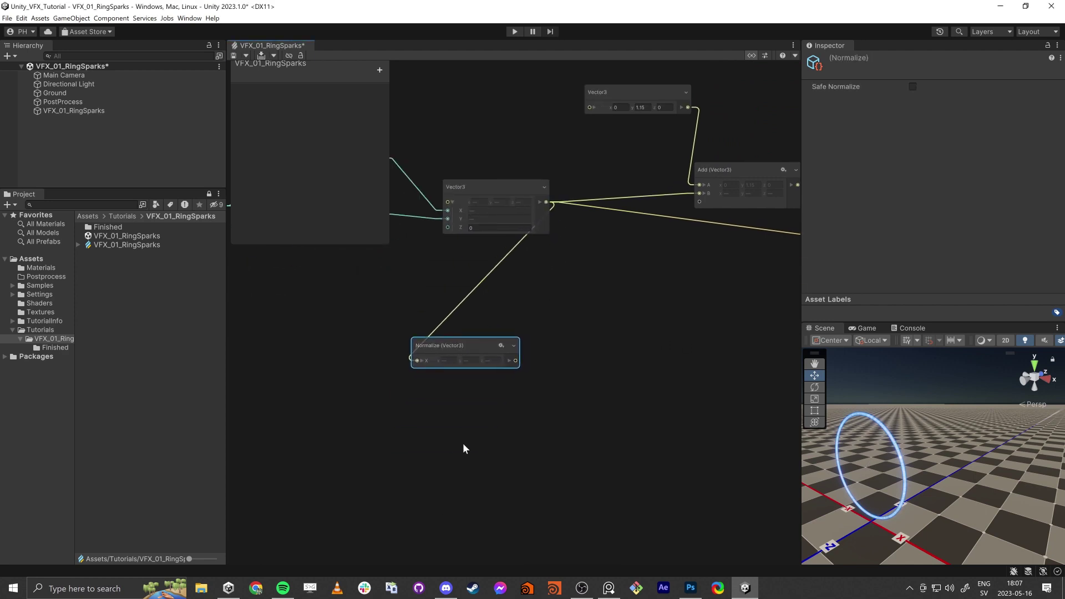
Step: Add a Vector3 node below the Normalize node with the values 0, 0, 1
key(space)
text(vector)
key(Down)
key(Down)
key(Return)
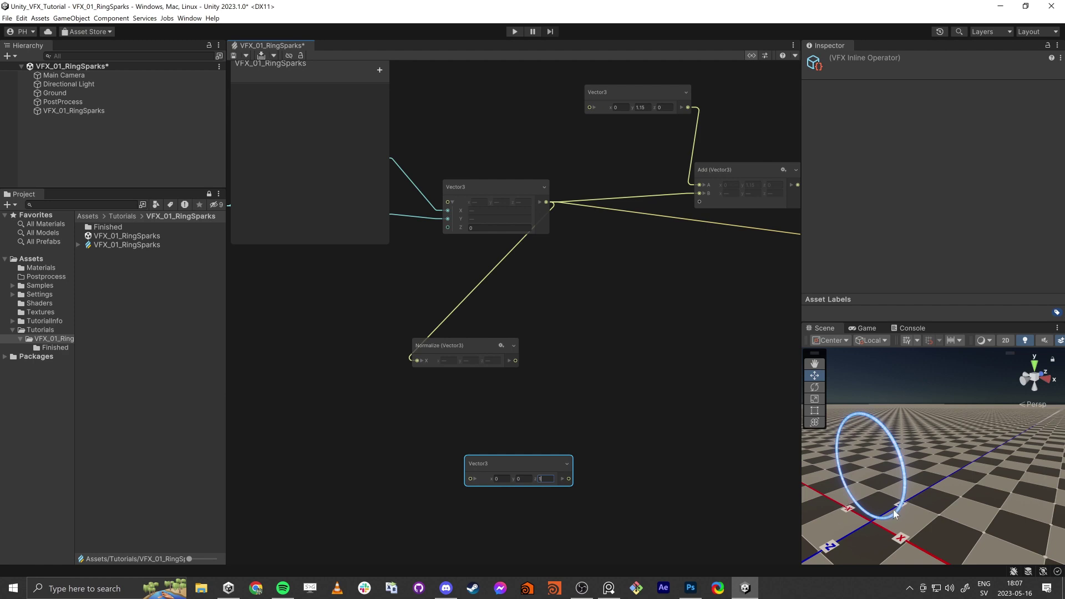
Step: Select the ring effect in the scene, try moving it off the origin, and undo the move
alt+drag(880, 503, 923, 518)
scroll(924, 518, up, 4)
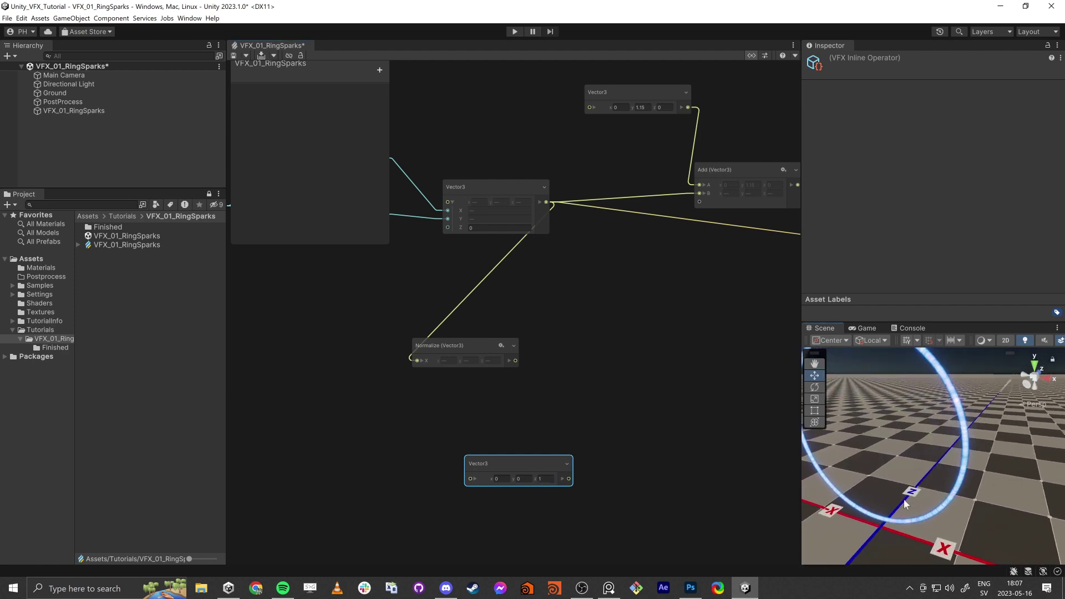
click(966, 426)
alt+drag(903, 503, 894, 451)
scroll(873, 507, down, 2)
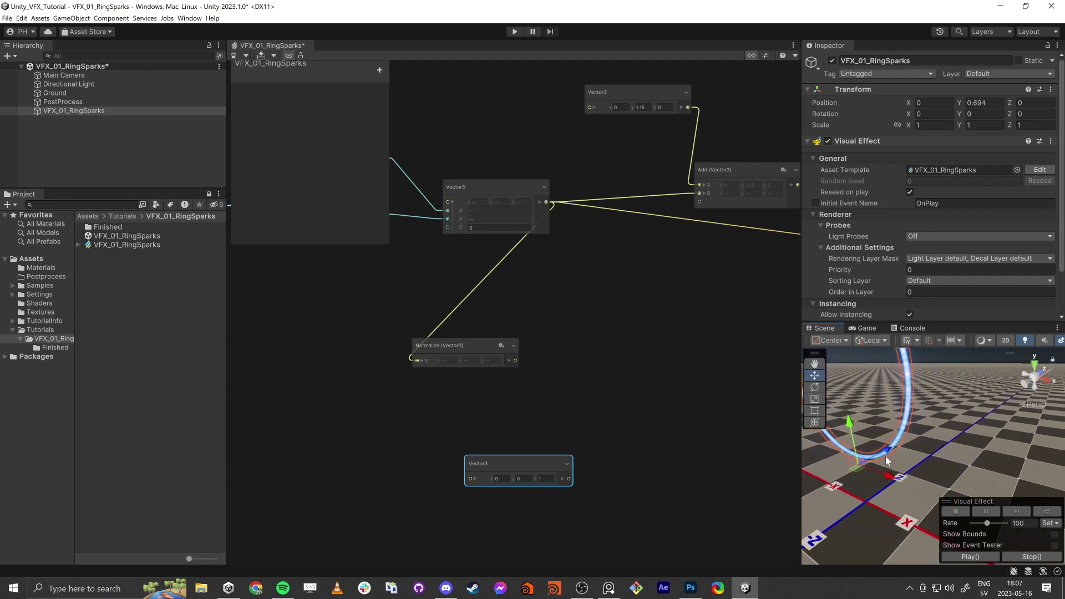
key(ctrl+z)
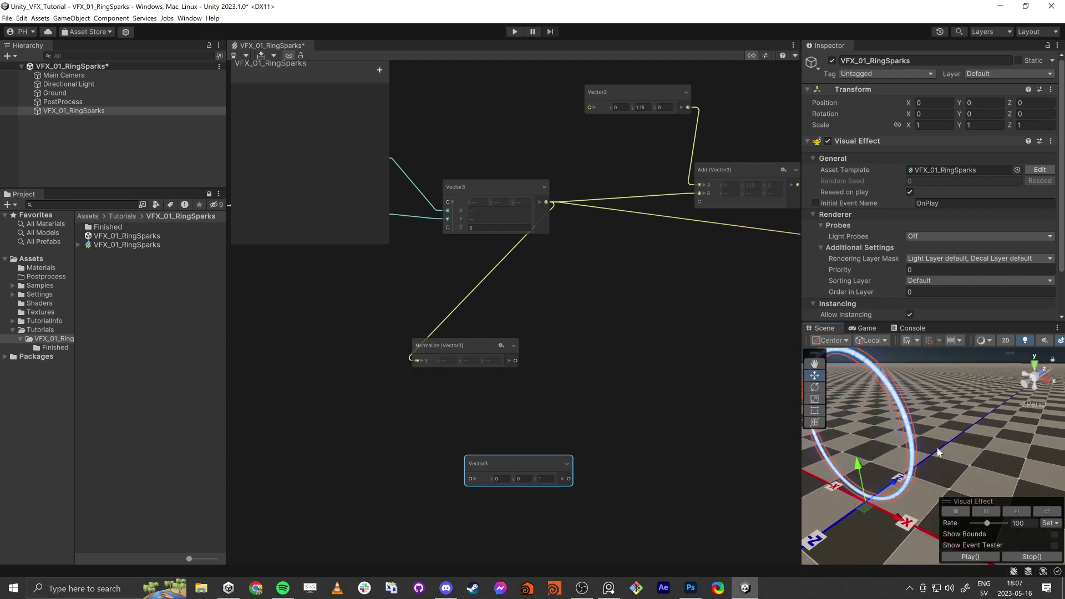
Step: Add a Cross Product node with the Normalize output in A and the 0, 0, 1 Vector3 in B
drag(513, 462, 471, 431)
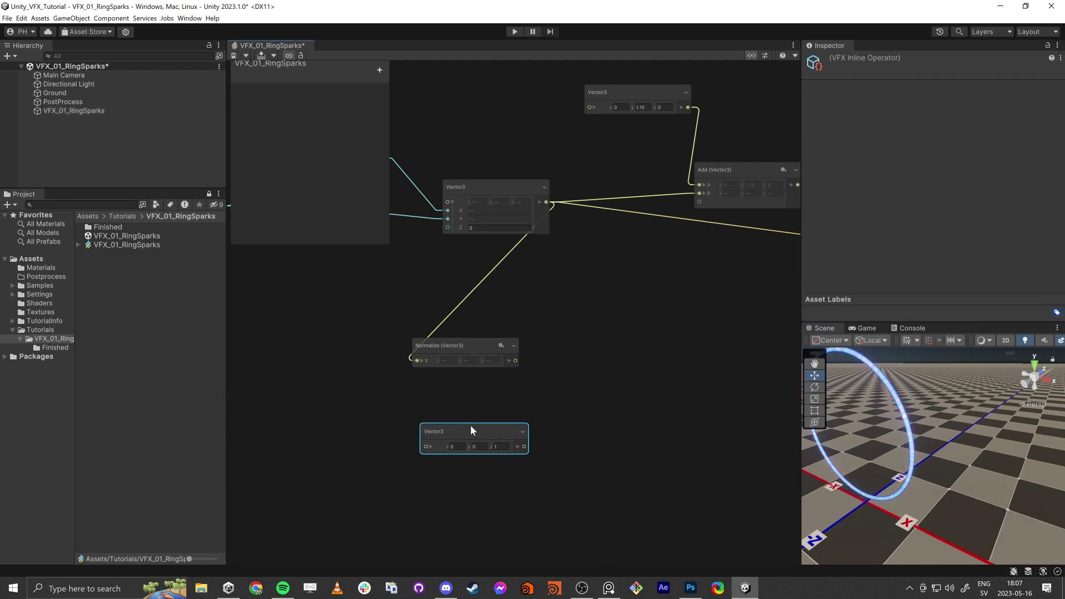
click(598, 369)
key(space)
text(cross)
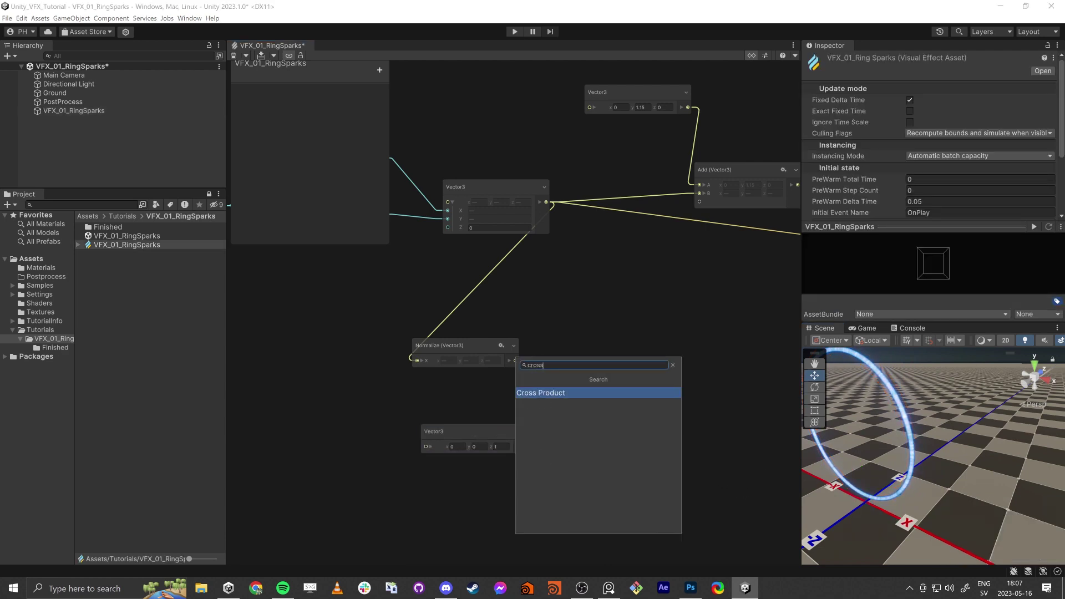
key(Return)
drag(515, 361, 525, 447)
middle_drag(647, 461, 436, 480)
Step: Enable the Set Velocity block and connect the Cross Product output to its Velocity input
drag(494, 418, 597, 270)
click(673, 247)
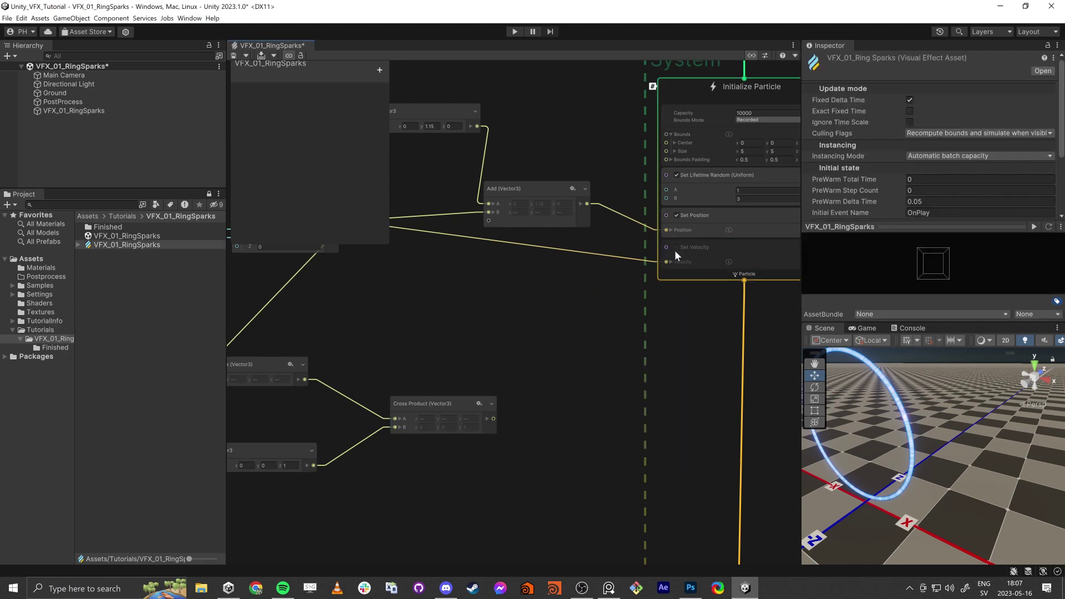
click(676, 247)
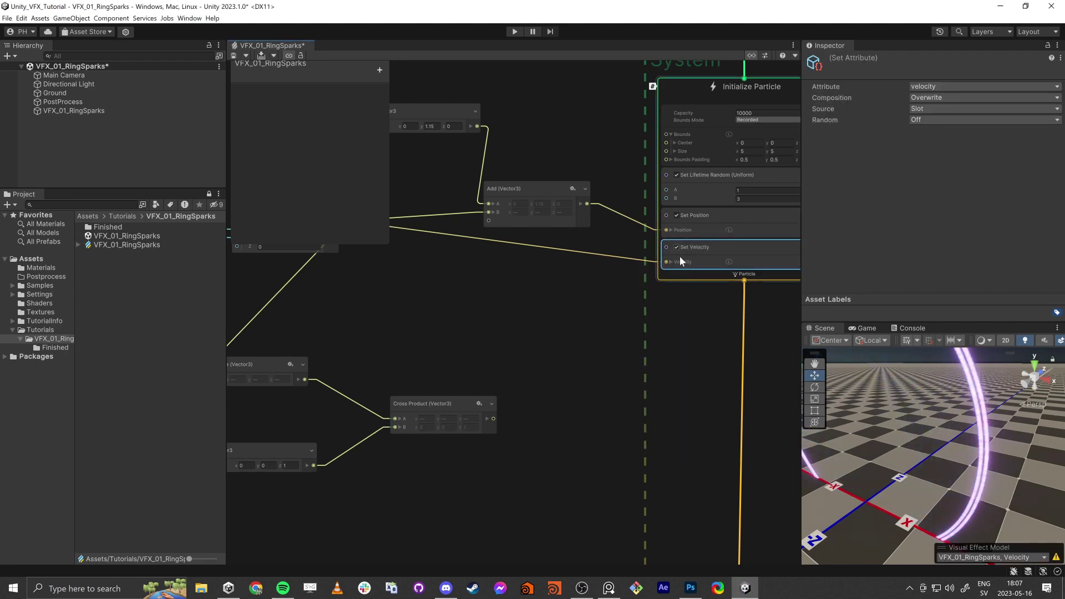
right_drag(875, 440, 924, 388)
scroll(582, 338, down, 1)
middle_drag(458, 268, 515, 392)
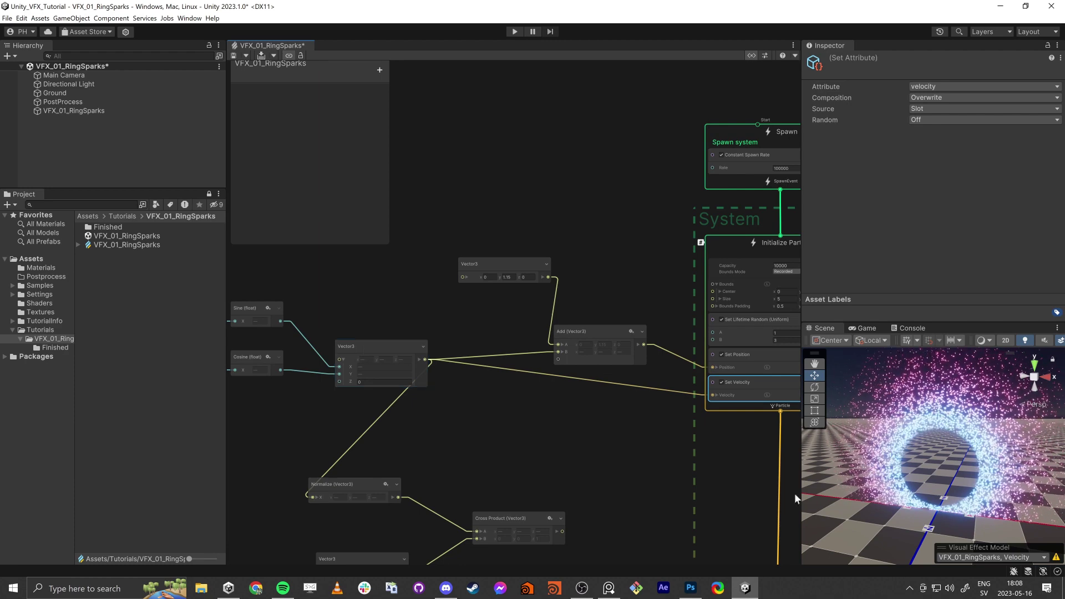
drag(562, 531, 713, 385)
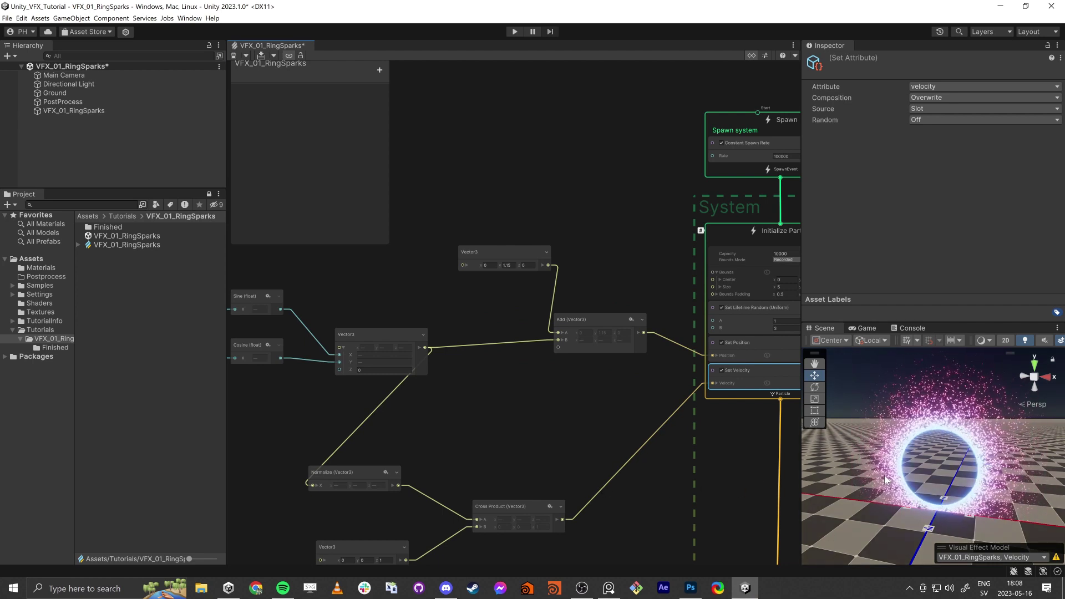
Step: Rearrange the Cross Product, Normalize and 0, 0, 1 Vector3 nodes into a compact group below the Add node
drag(513, 503, 528, 427)
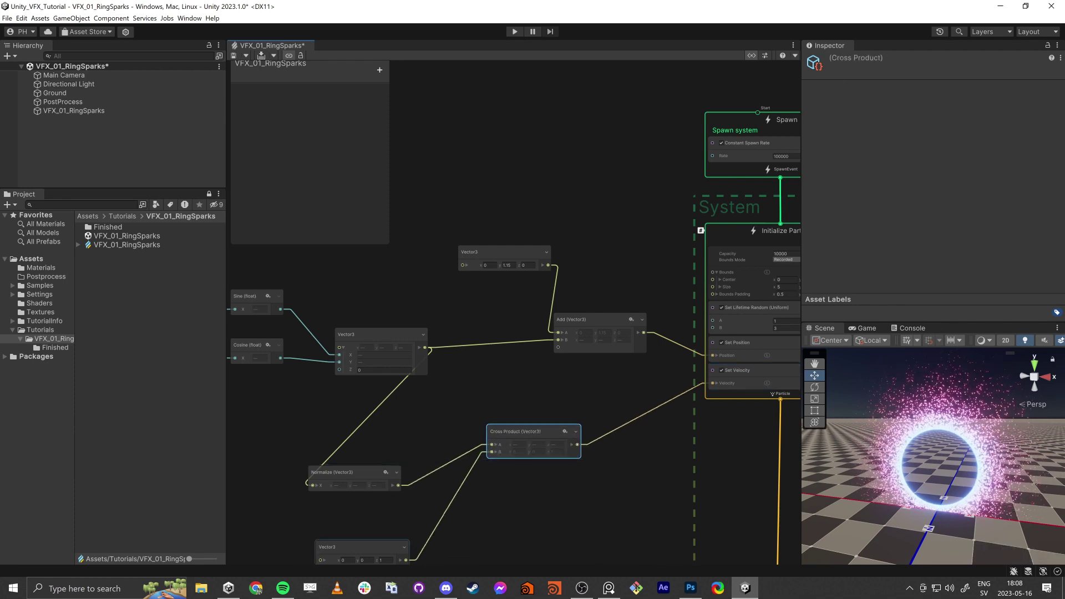
drag(311, 541, 338, 555)
drag(241, 433, 360, 545)
drag(370, 470, 437, 408)
click(422, 446)
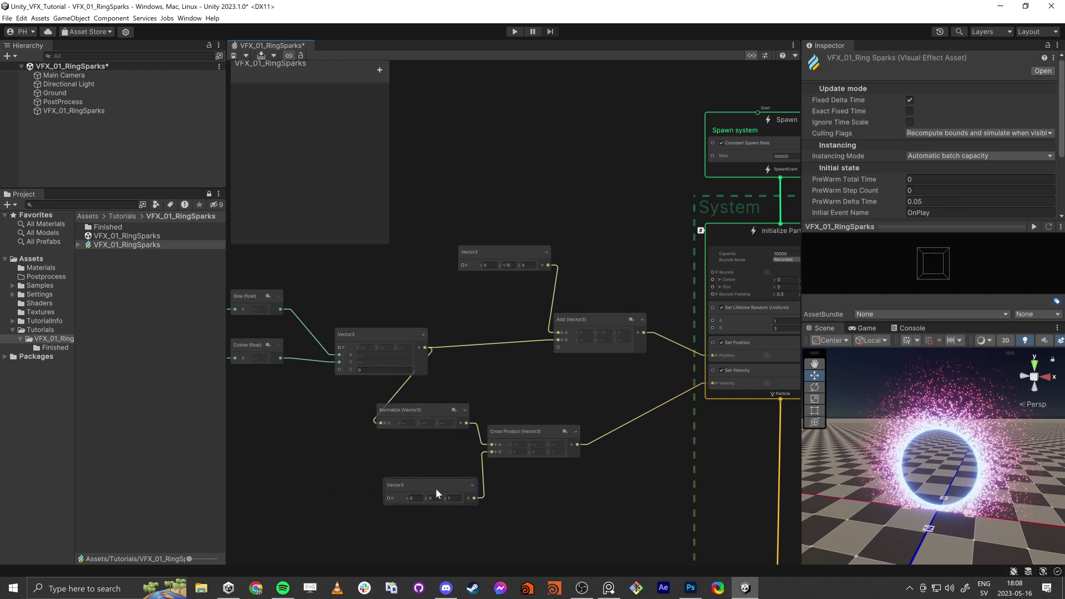
drag(435, 483, 420, 452)
Step: Insert a Multiply node between the Cross Product and Set Velocity, and raise its B factor to about 2.57
click(641, 459)
key(space)
text(multiply)
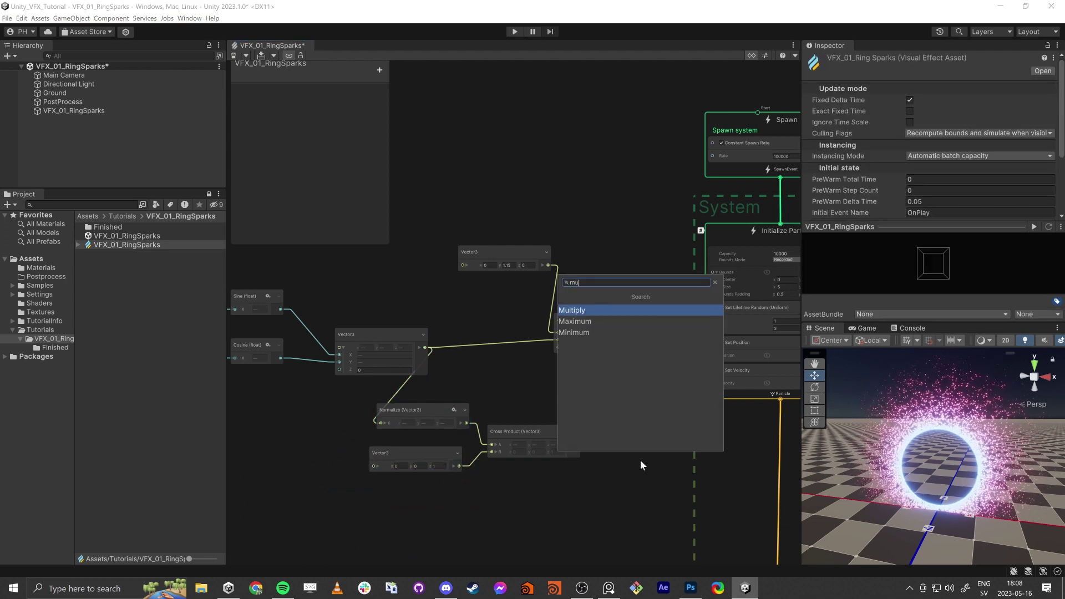
key(Return)
drag(577, 445, 637, 447)
drag(711, 457, 709, 383)
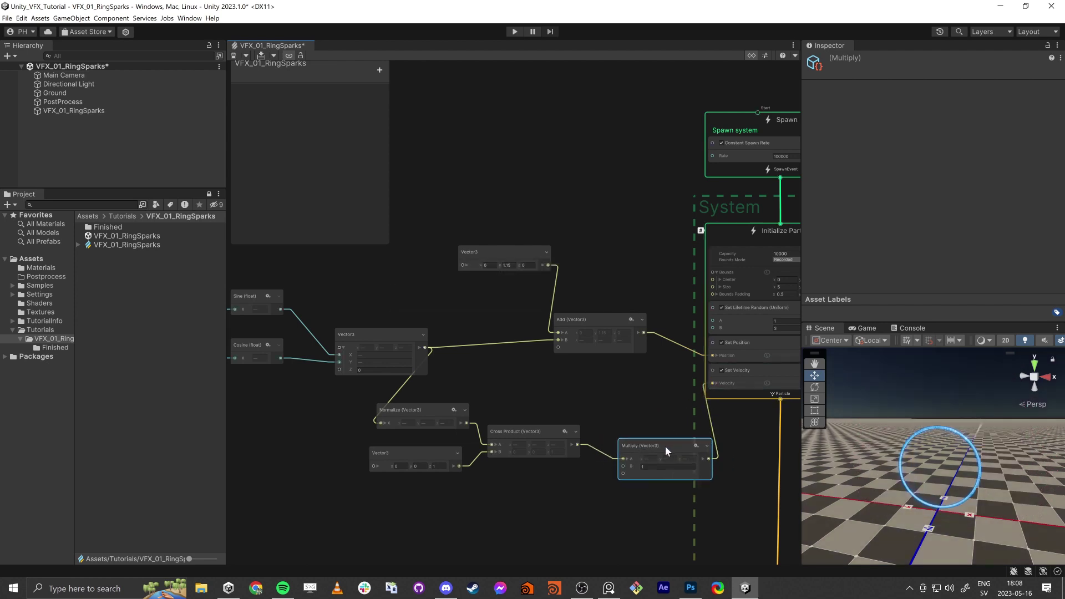
drag(624, 433, 649, 435)
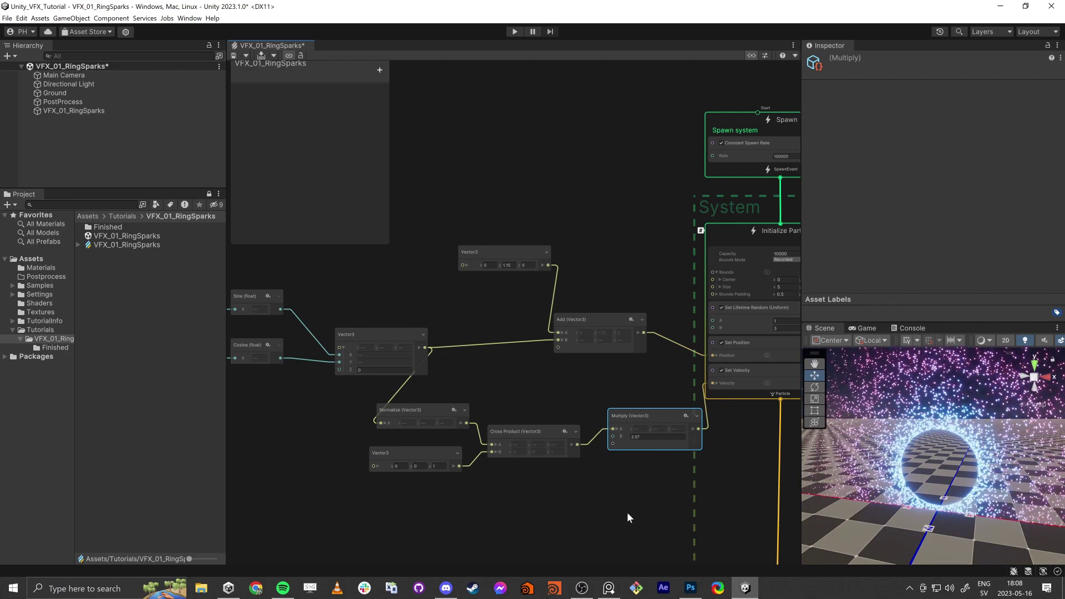
Step: Add a Gravity block to the Update Particle context and check the falling particles in the scene
scroll(605, 526, down, 4)
middle_drag(605, 534, 571, 372)
scroll(606, 407, up, 4)
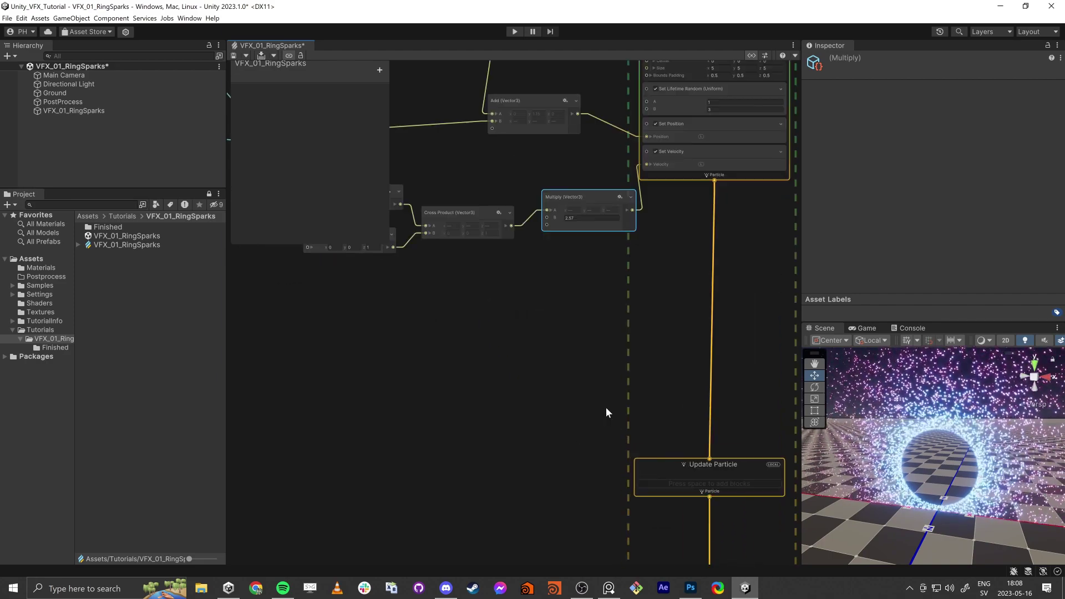
middle_drag(602, 414, 492, 366)
click(557, 409)
key(space)
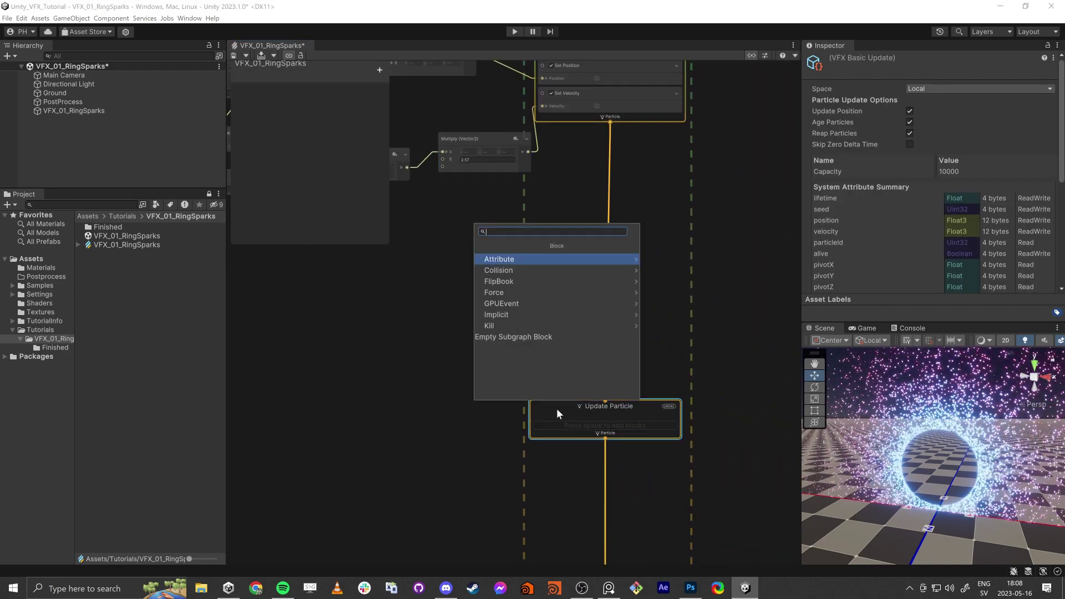
text(grav)
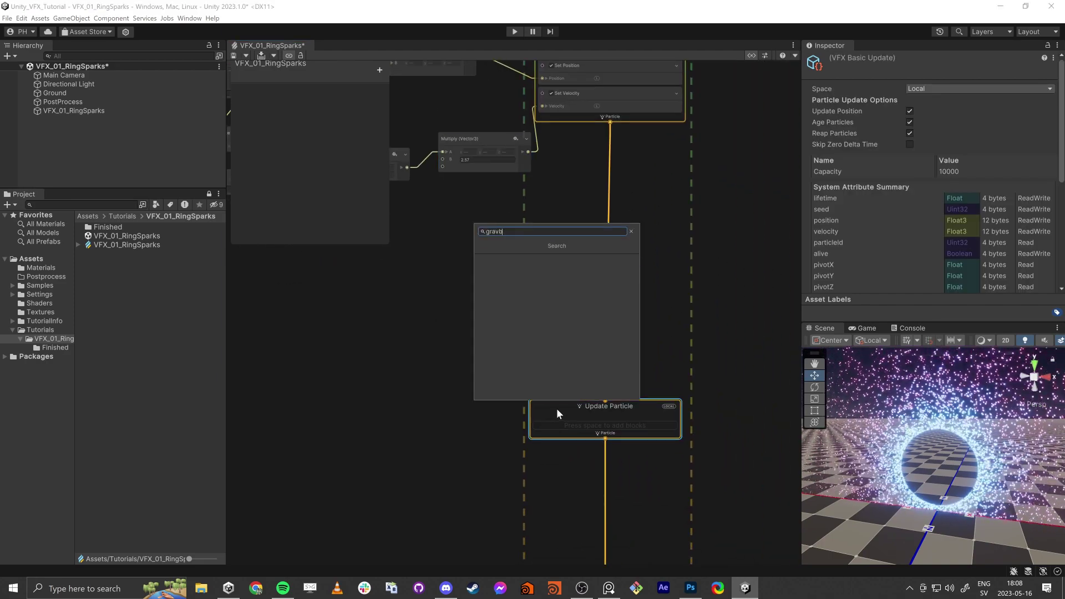
key(Return)
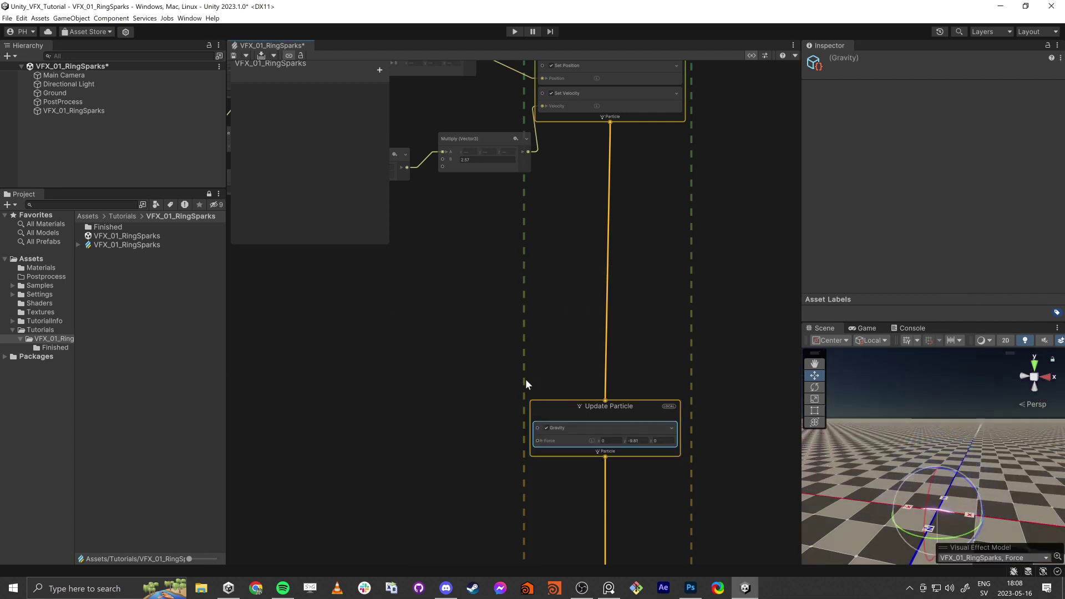
alt+drag(877, 488, 904, 478)
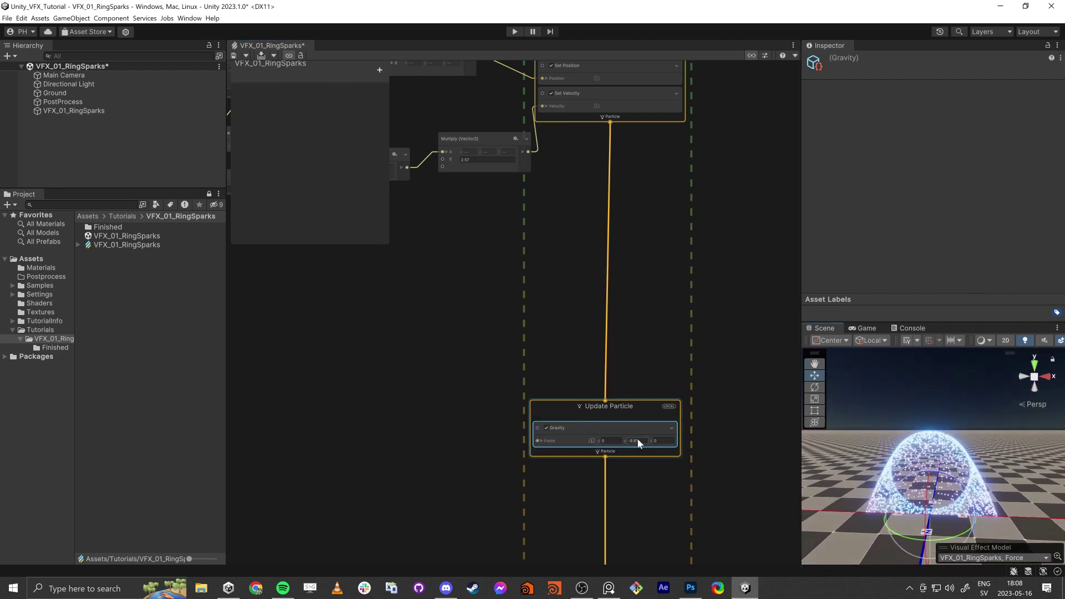
Step: Add a Linear Drag block below Gravity in the Update Particle context
scroll(446, 455, up, 1)
middle_drag(444, 455, 455, 371)
click(459, 388)
click(587, 307)
key(space)
text(arag)
key(Return)
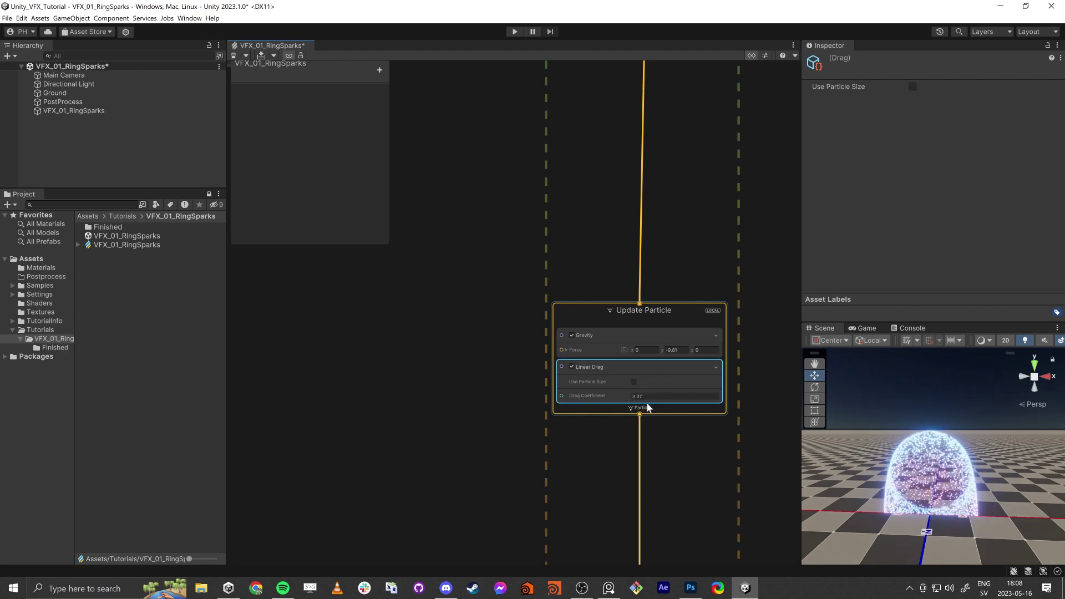
Step: Add a Collide with Plane block below Linear Drag in the Update Particle context and check the particles against the ground
click(573, 478)
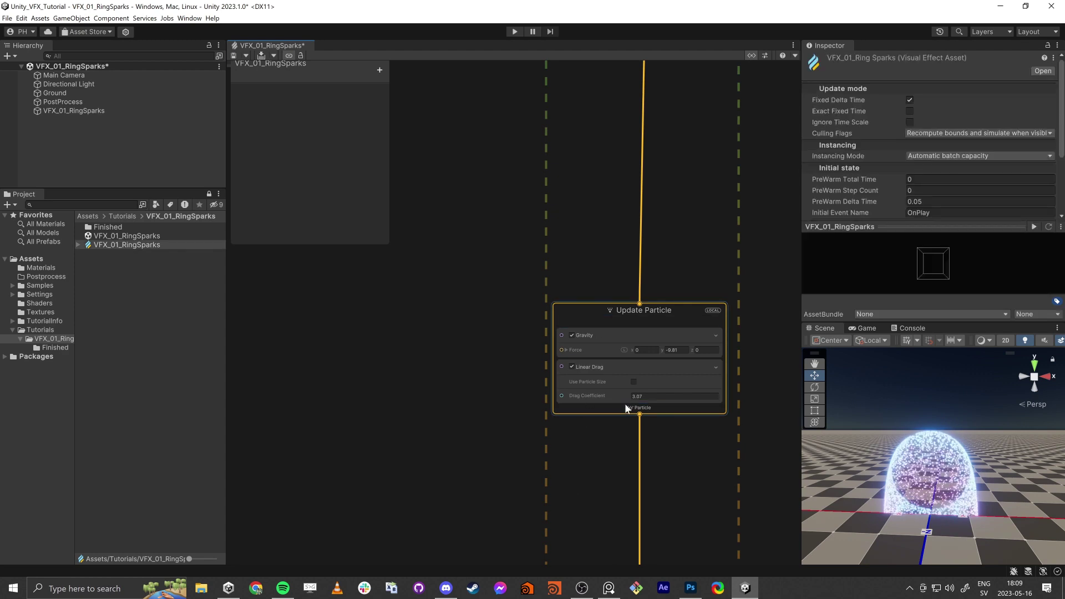
click(598, 311)
key(space)
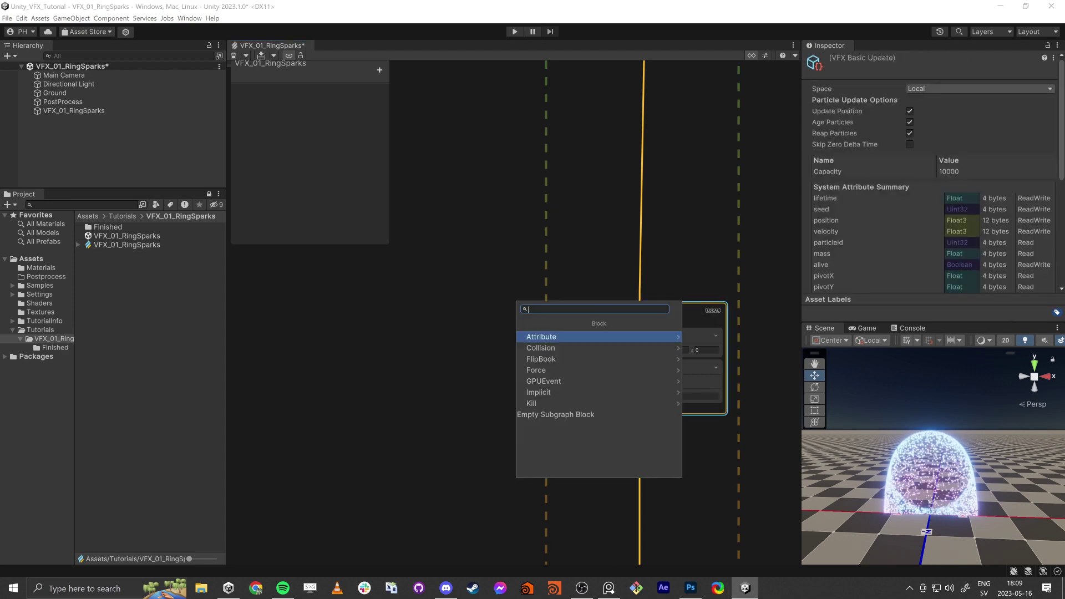
text(colli)
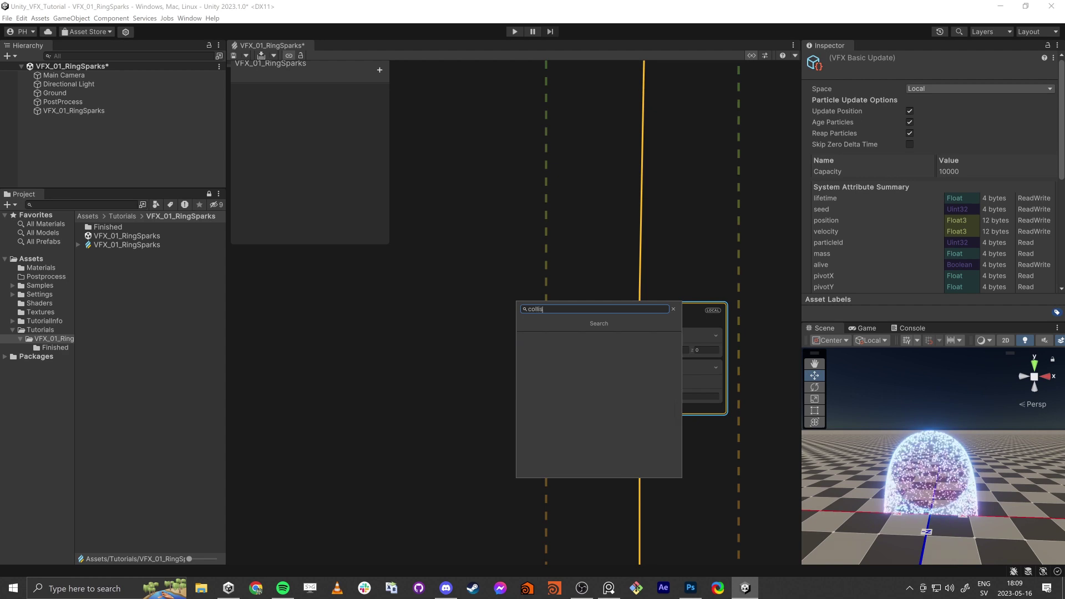
key(Down)
click(531, 358)
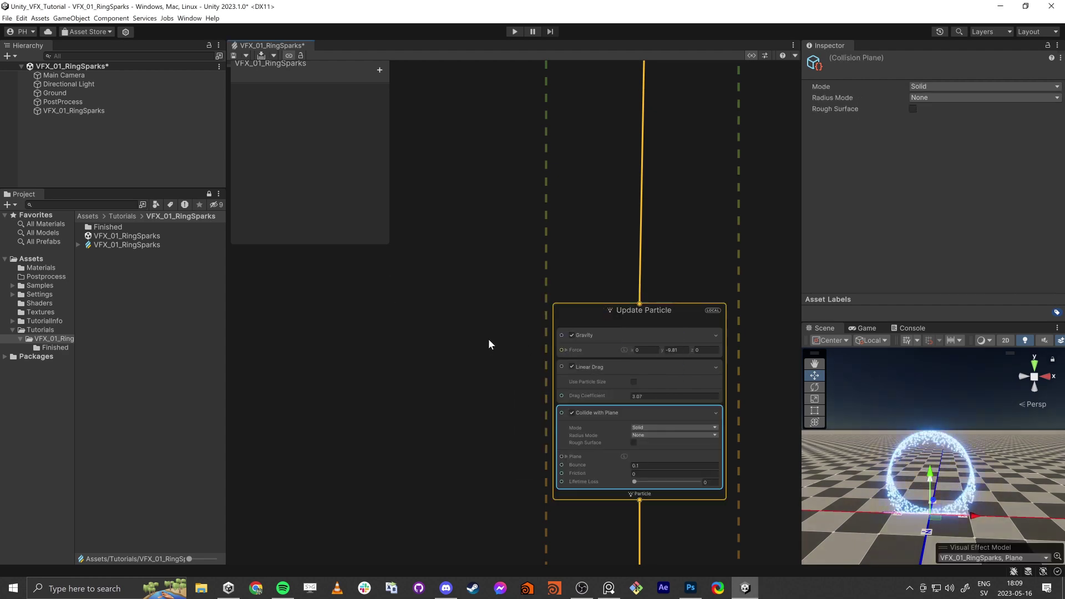
click(778, 509)
alt+drag(887, 488, 804, 465)
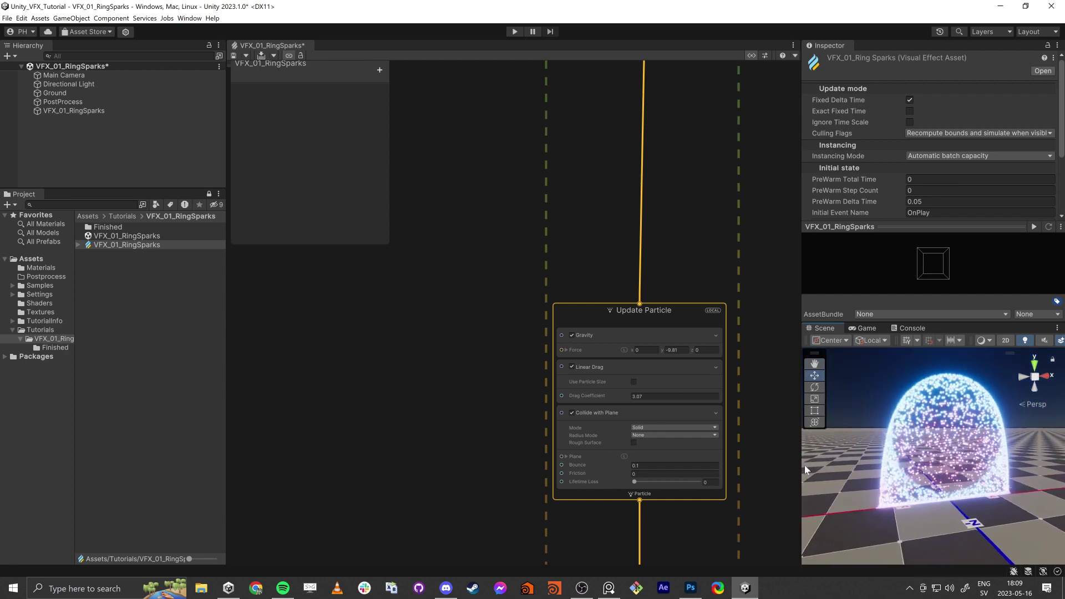
Step: Set the Gravity block's Y force to -1.81 and lower the Linear Drag coefficient to 1.43
click(669, 350)
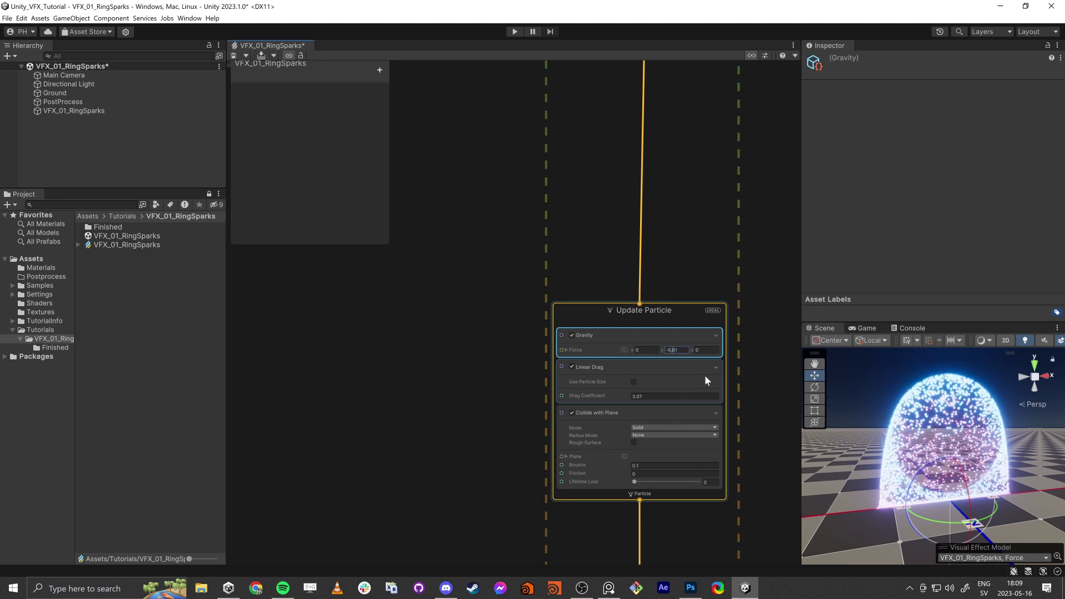
key(Left)
key(BackSpace)
text(1)
alt+drag(886, 448, 863, 455)
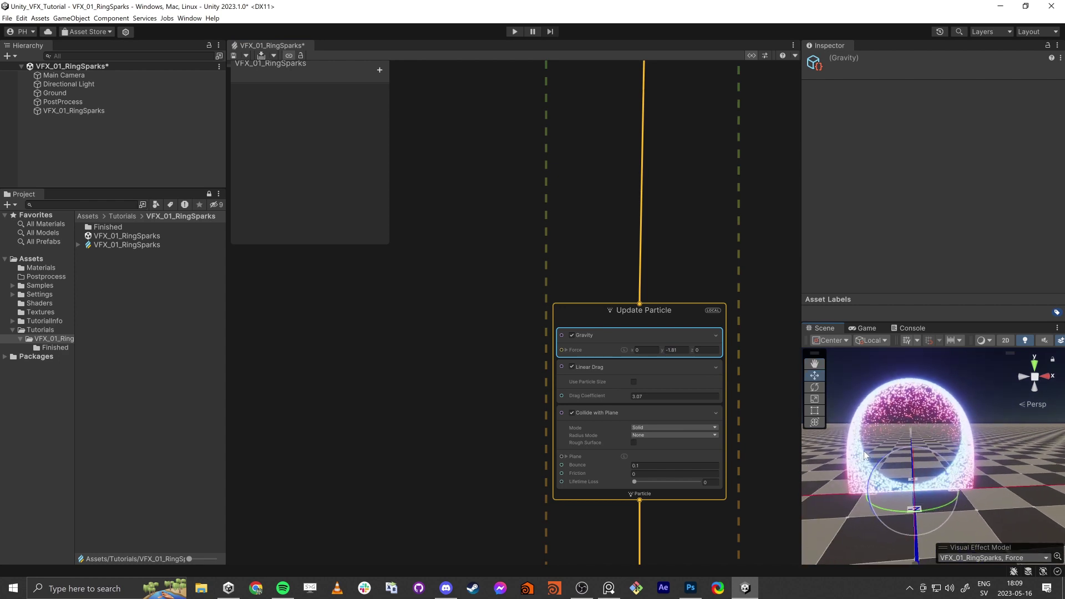
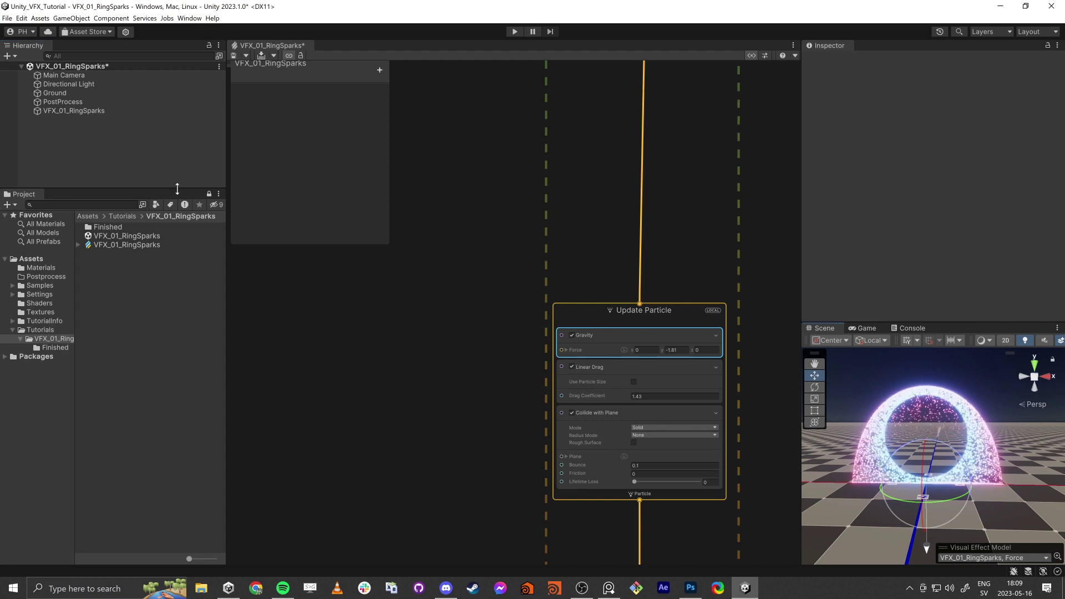
click(80, 85)
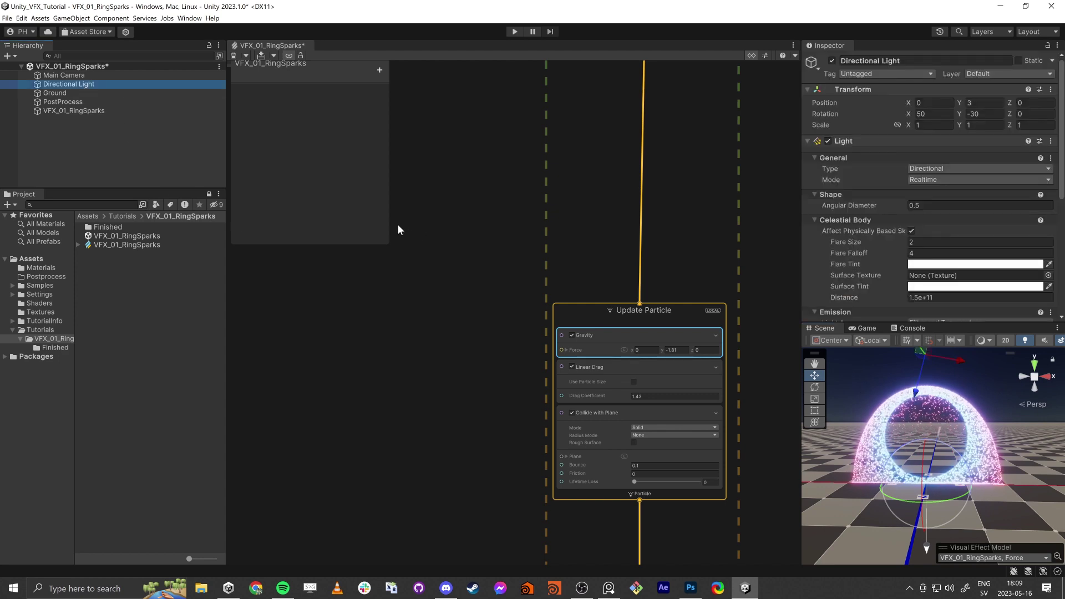
click(133, 144)
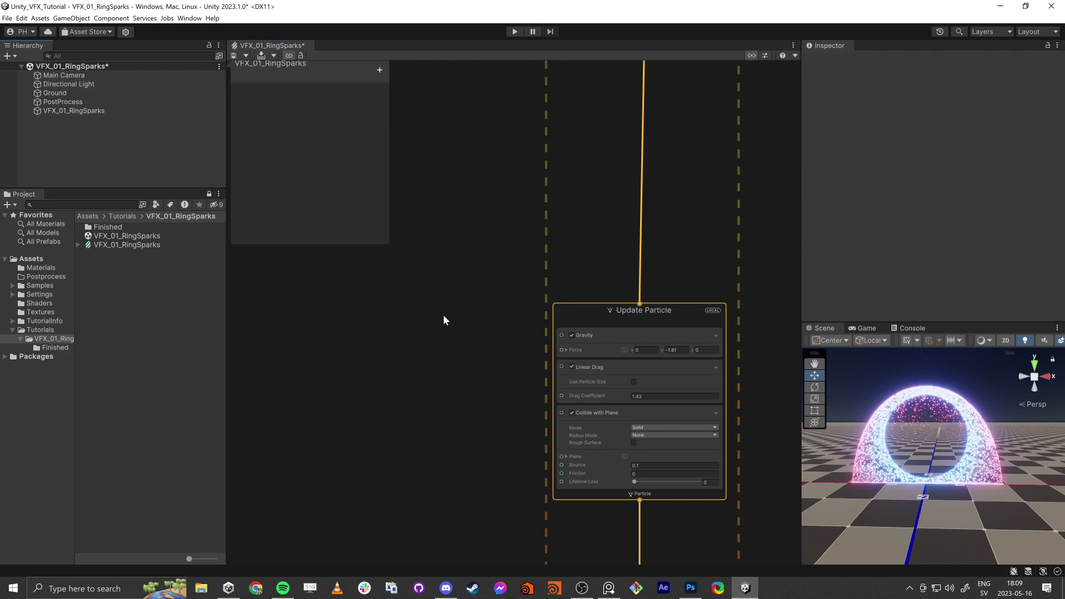
middle_drag(526, 363, 517, 358)
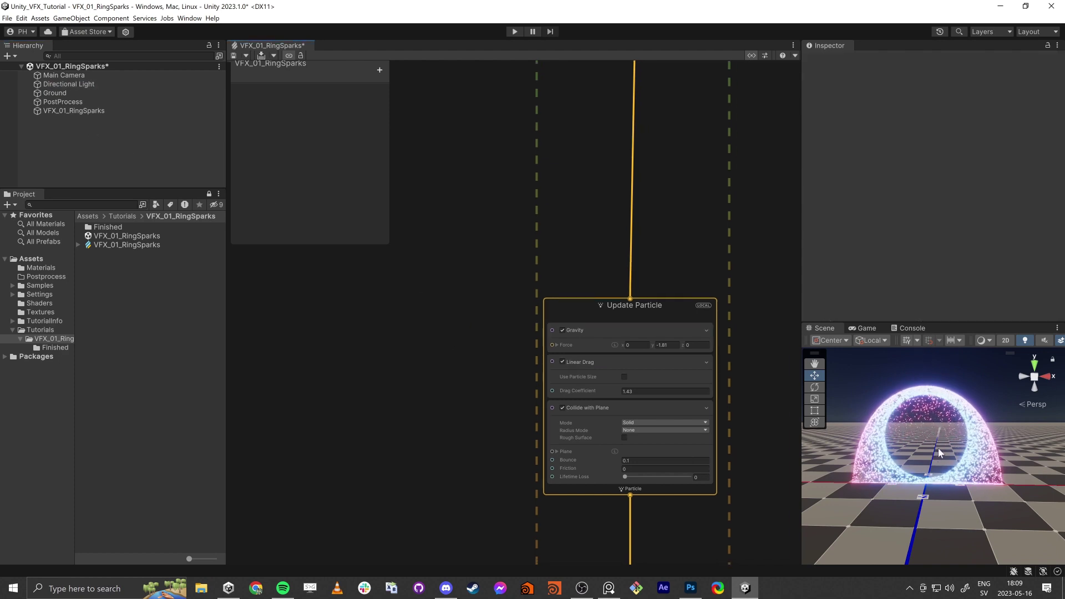
alt+drag(902, 511, 953, 389)
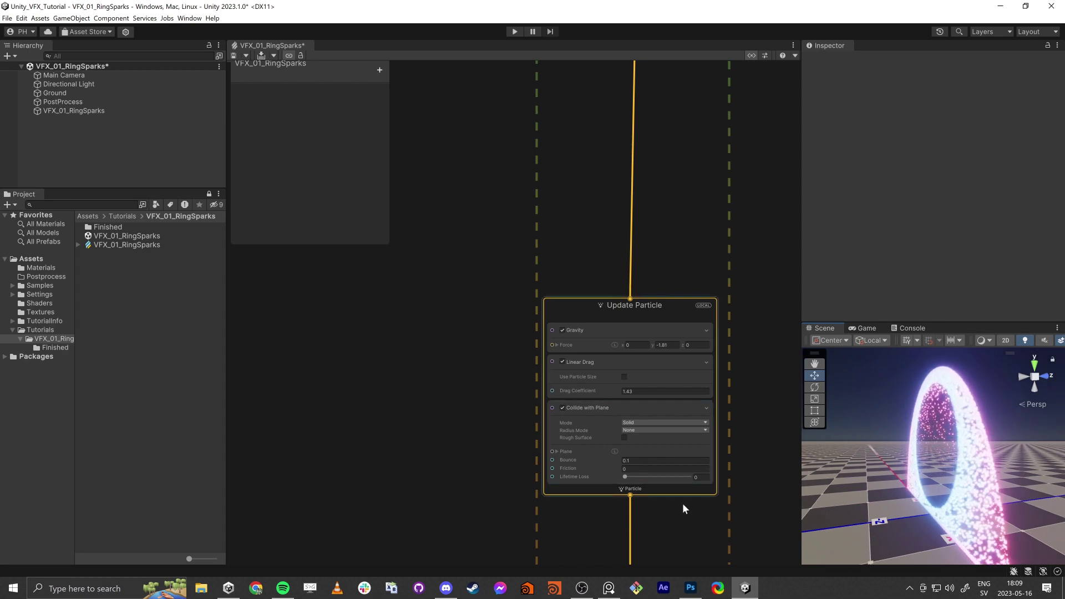
alt+drag(971, 474, 1009, 470)
Step: Move the Pi, Random Number, Sine, Cosine and Vector3 nodes together, farther from the Normalize node
scroll(333, 327, down, 3)
middle_drag(277, 283, 527, 410)
middle_drag(355, 321, 611, 379)
drag(698, 361, 680, 349)
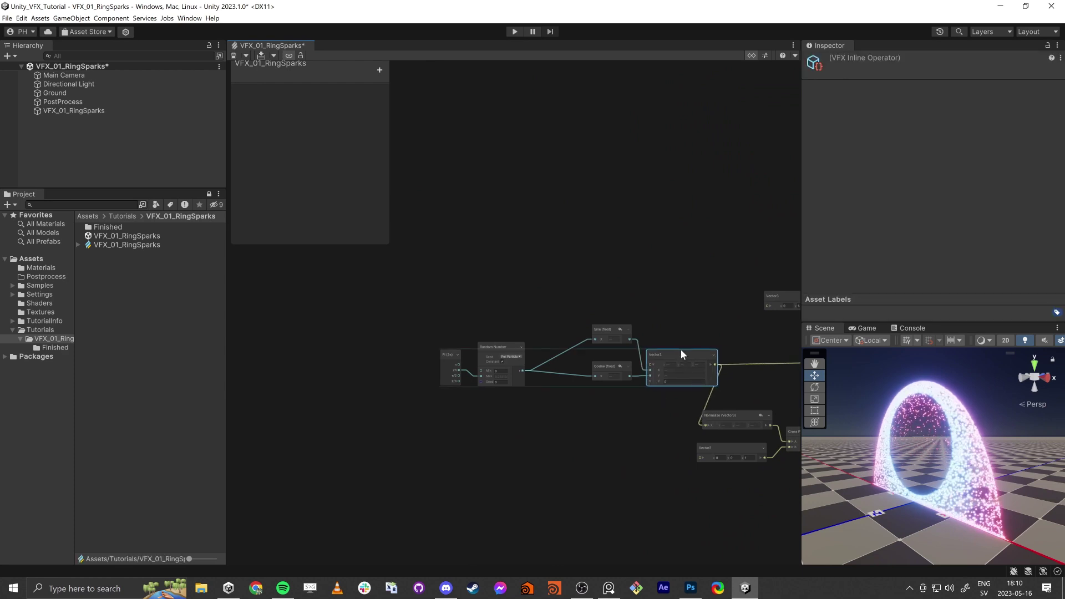
drag(444, 304, 675, 404)
drag(687, 343, 623, 334)
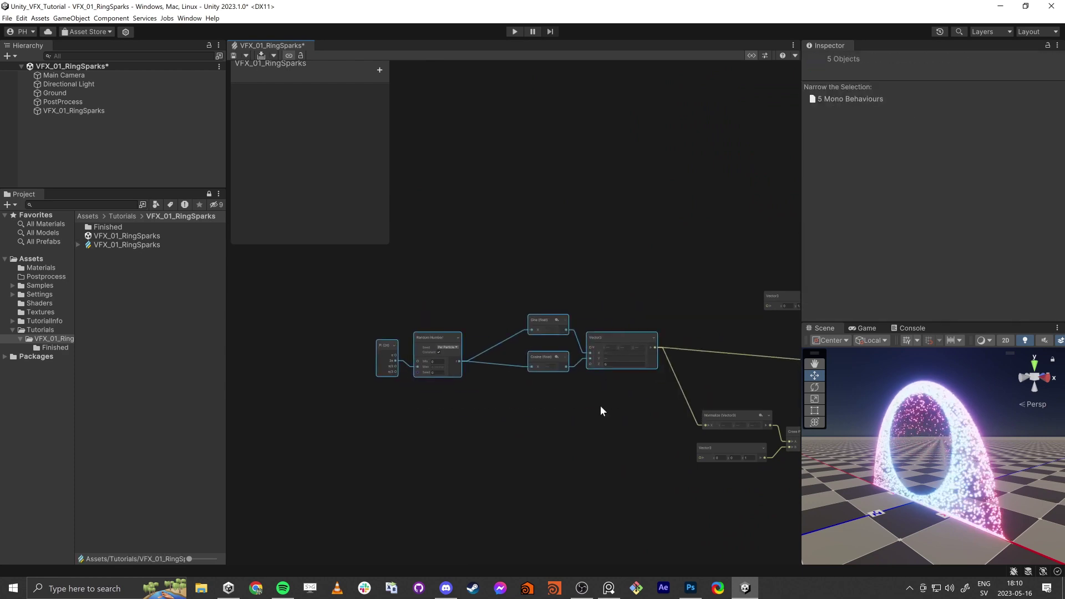
click(600, 405)
Step: Add a float node and place it below the Pi and Random Number nodes
mouse_move(885, 466)
alt+mouse_down()
mouse_move(872, 491)
mouse_move(898, 472)
alt+mouse_up()
scroll(610, 378, up, 5)
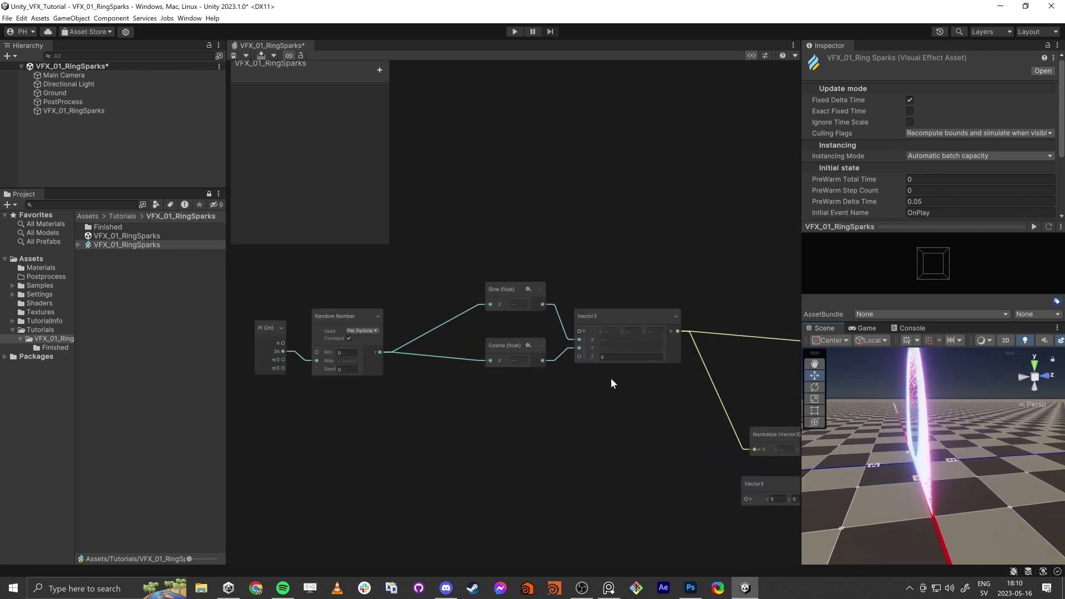
drag(591, 285, 646, 291)
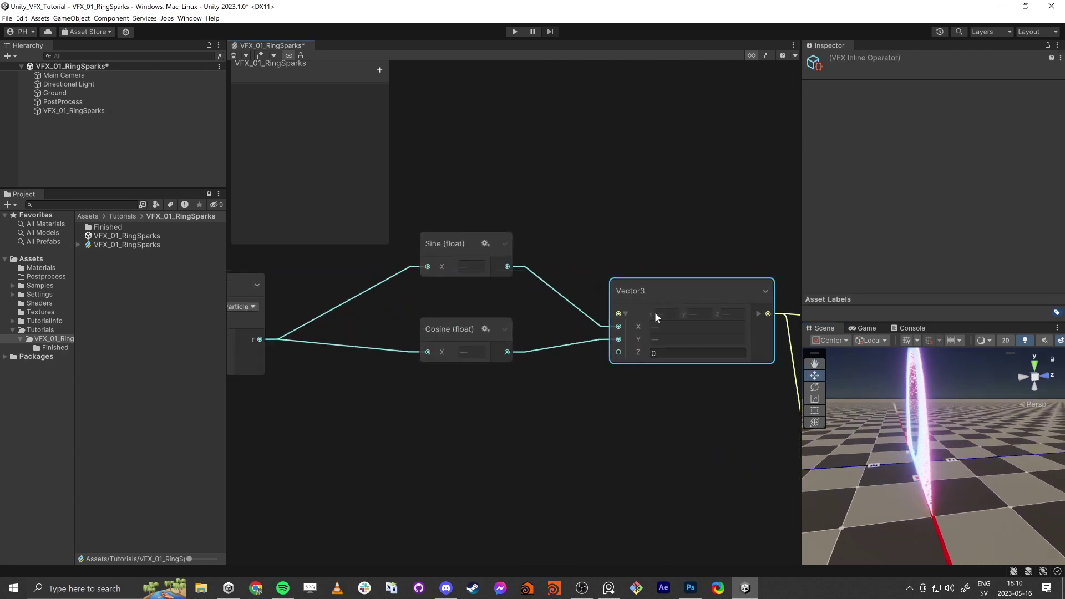
middle_drag(450, 452, 633, 379)
scroll(633, 380, down, 3)
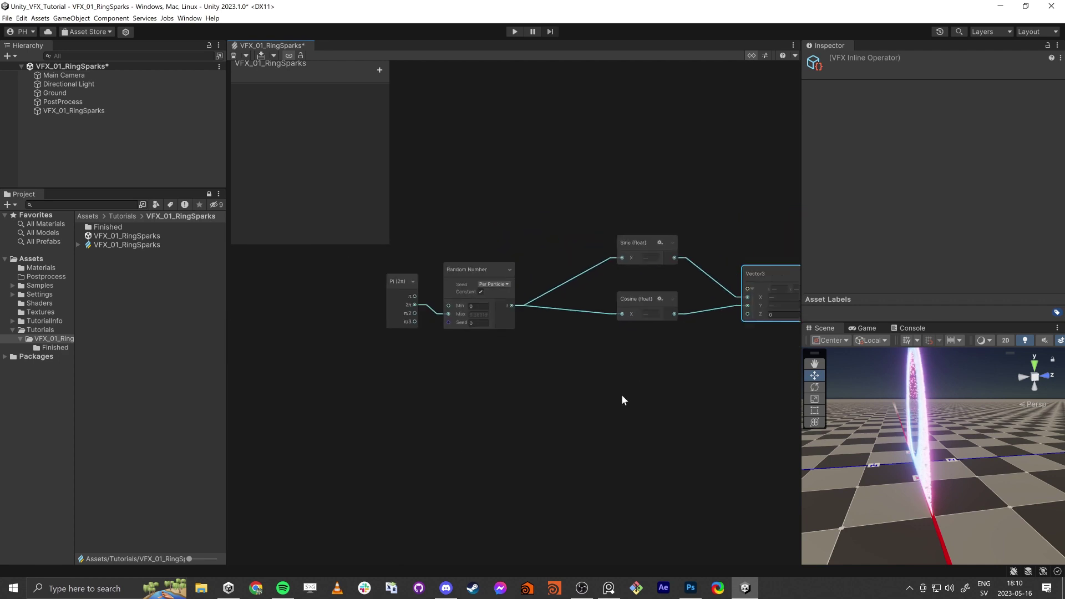
click(476, 438)
middle_drag(436, 452, 447, 444)
key(space)
text(float)
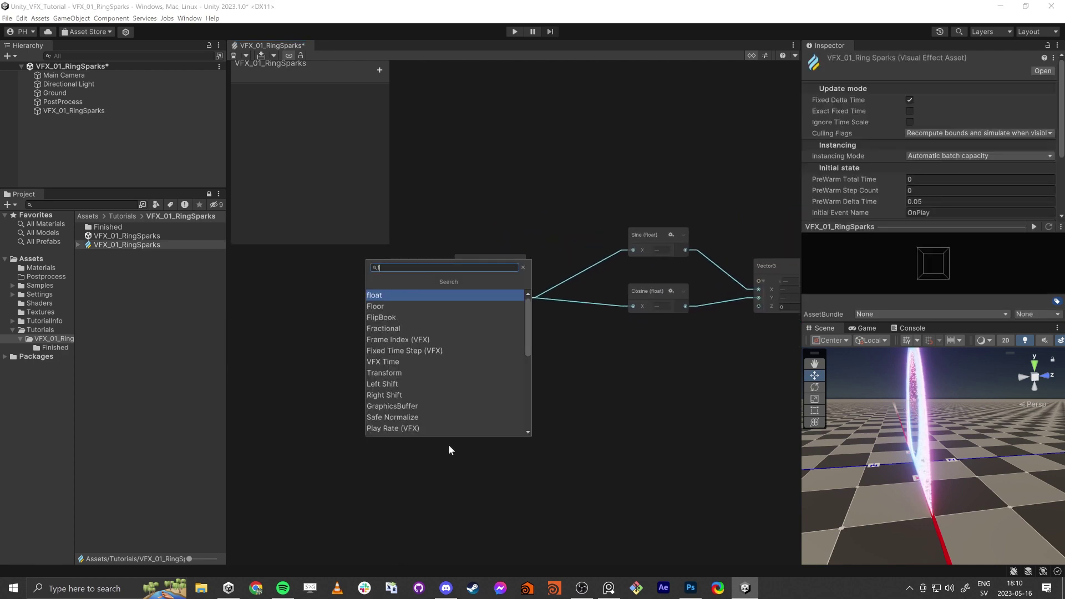
key(Return)
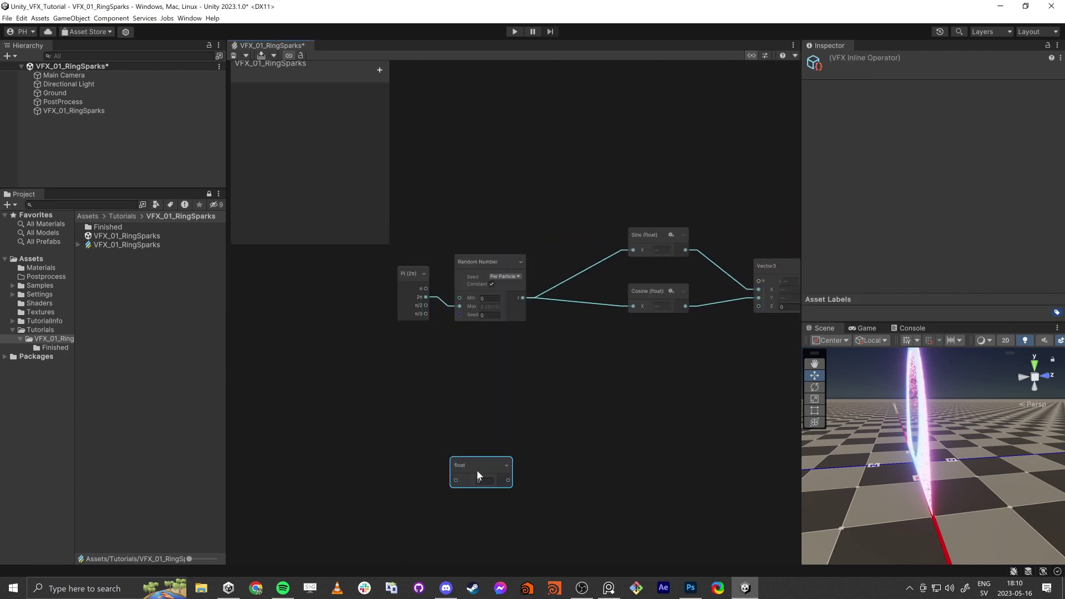
drag(477, 475, 417, 446)
click(628, 470)
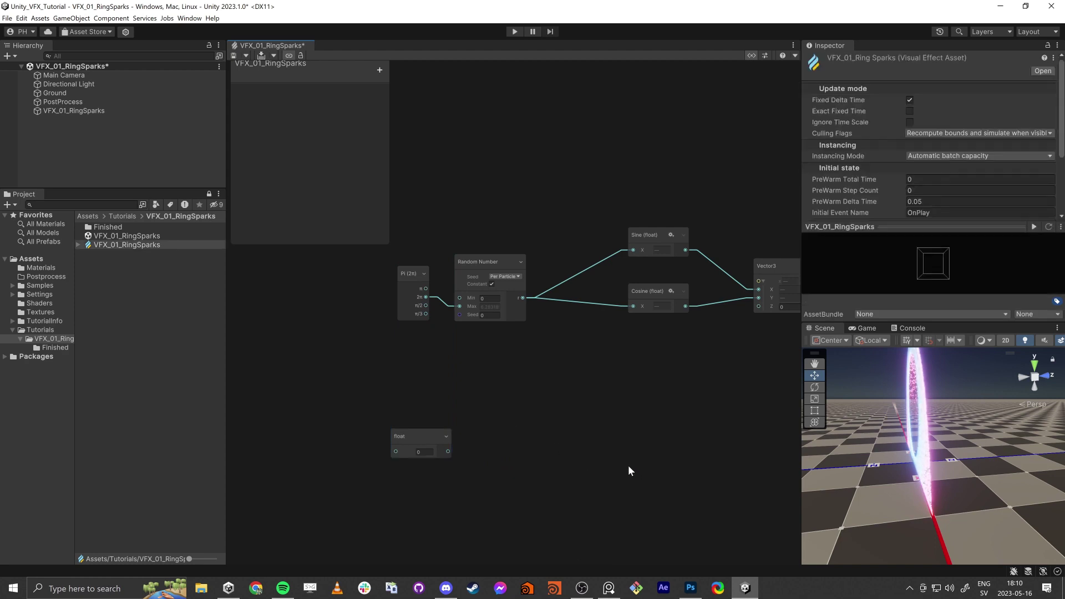
Step: Add a second Random Number node beside the float node, seeded Per Particle with Constant turned off
key(space)
text(rand)
key(Return)
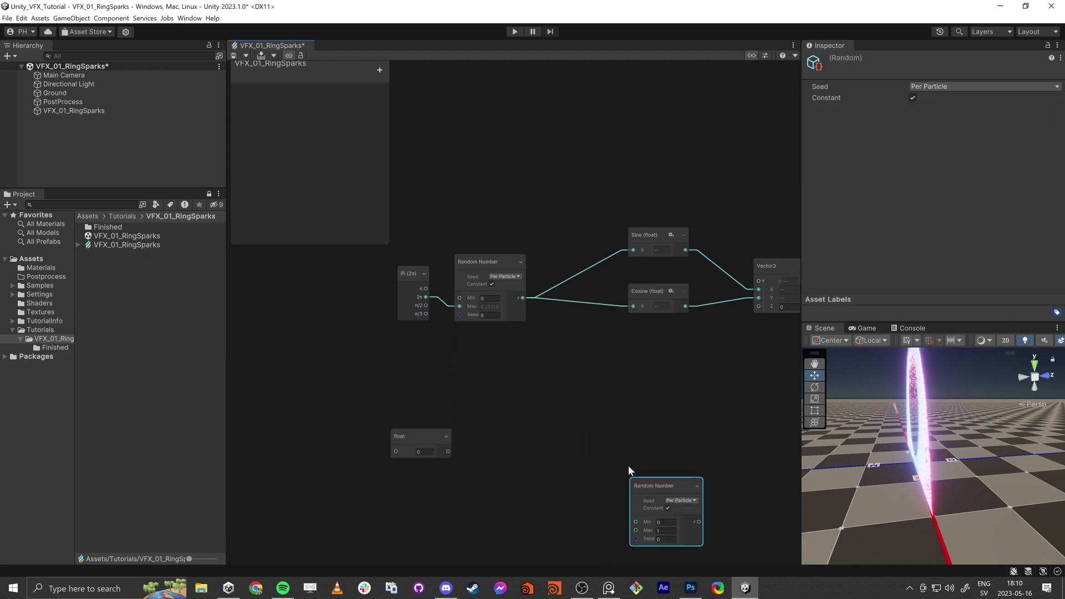
drag(653, 487, 557, 441)
scroll(574, 453, up, 4)
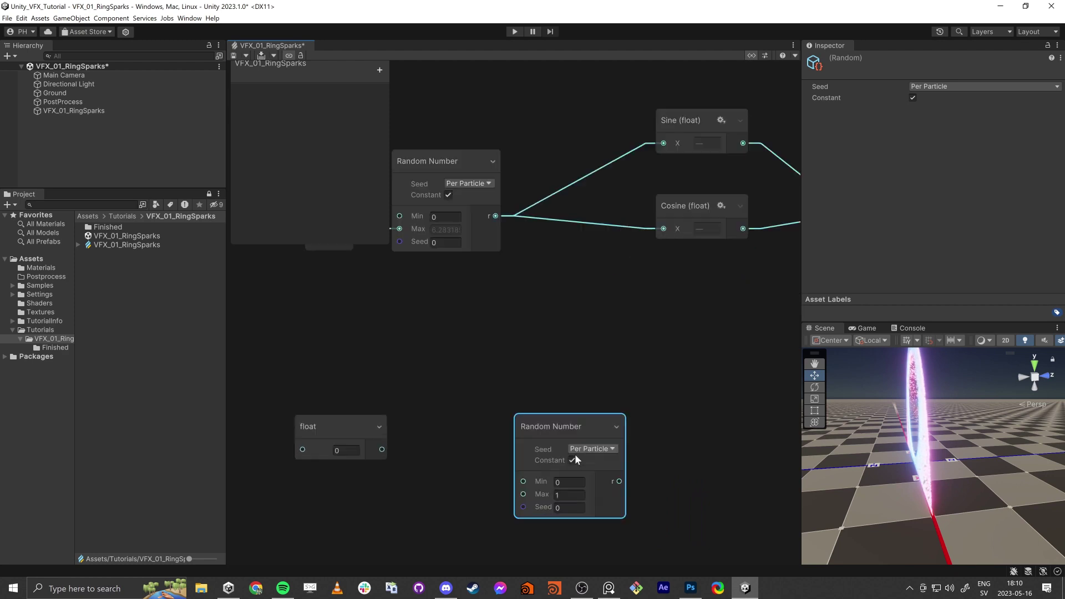
click(573, 459)
click(576, 449)
click(587, 459)
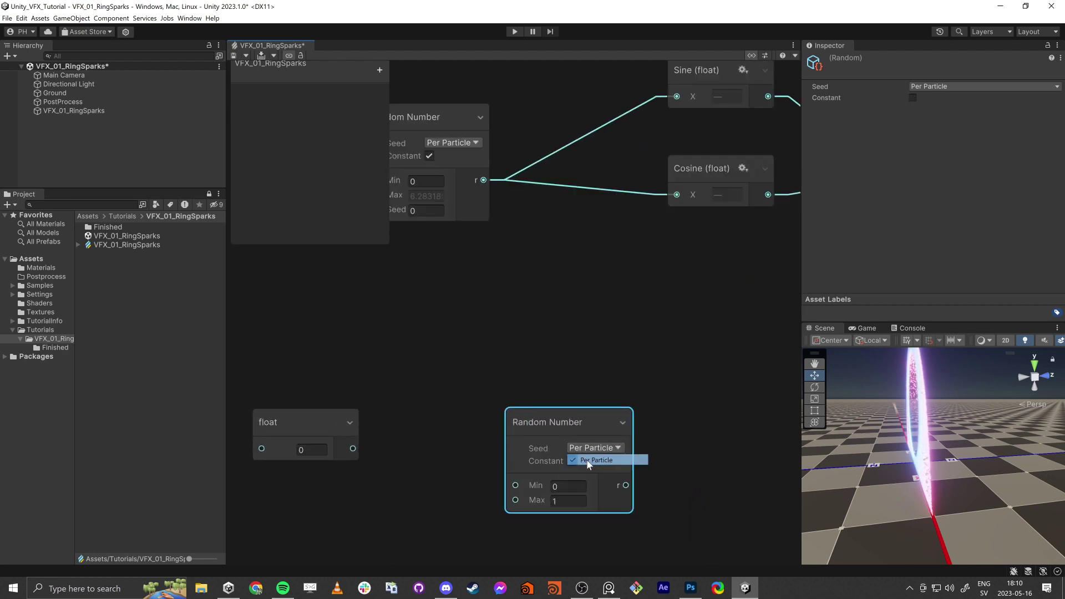
Step: Feed a float value of 0.2 into the new Random Number's Max, and connect its output to the Vector3's Z input
scroll(435, 488, down, 3)
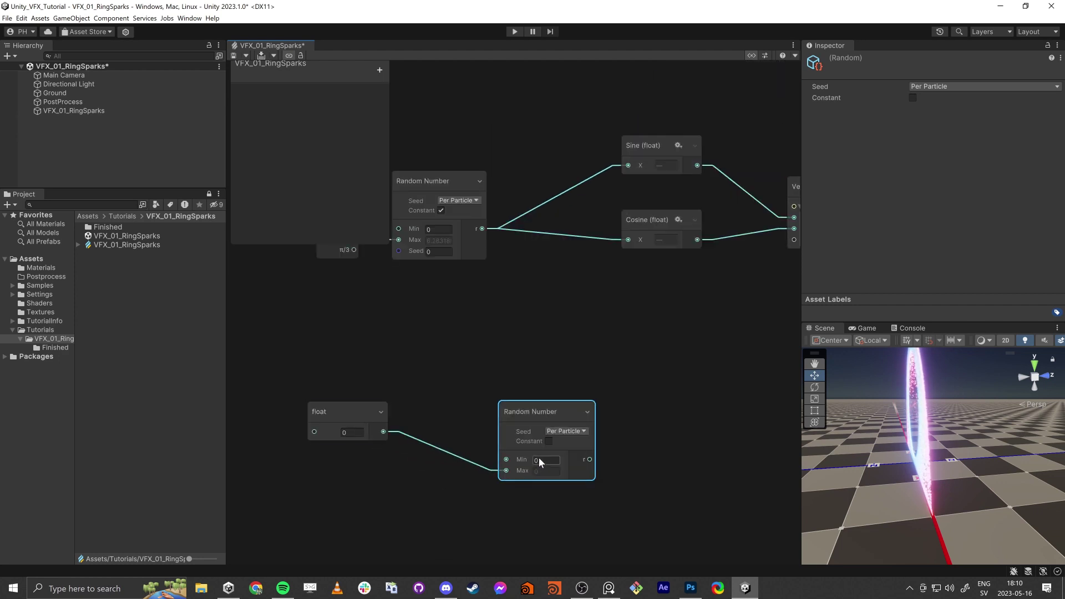
click(350, 432)
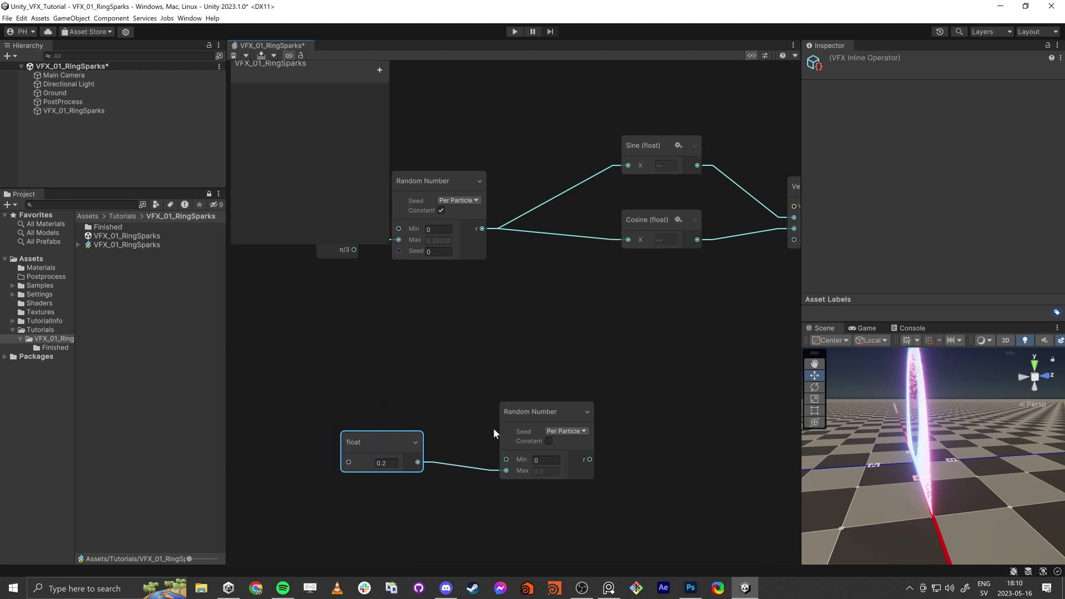
middle_drag(649, 379, 444, 384)
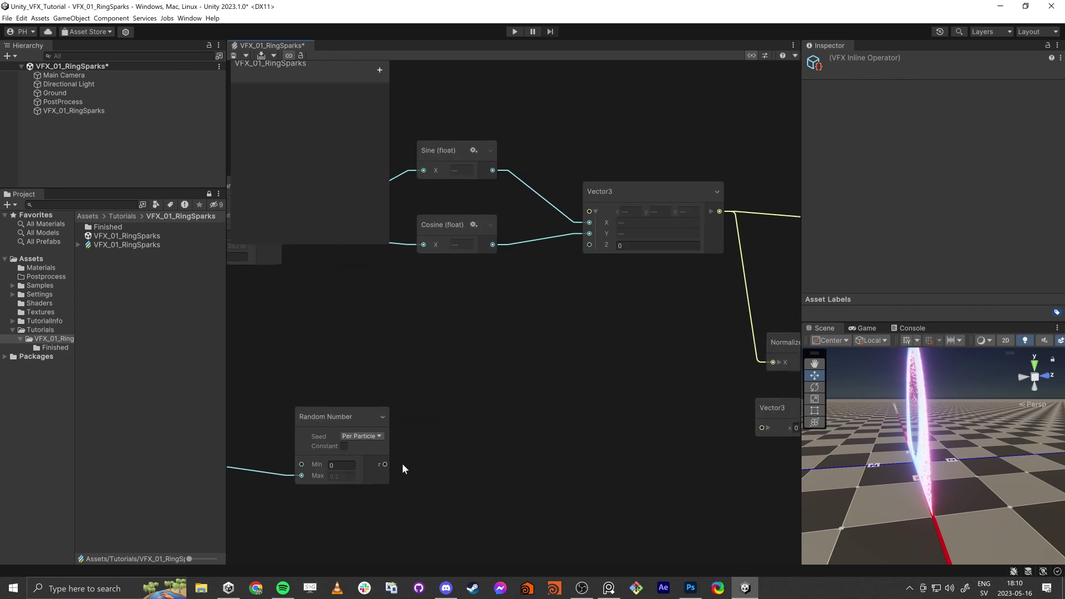
drag(385, 463, 589, 245)
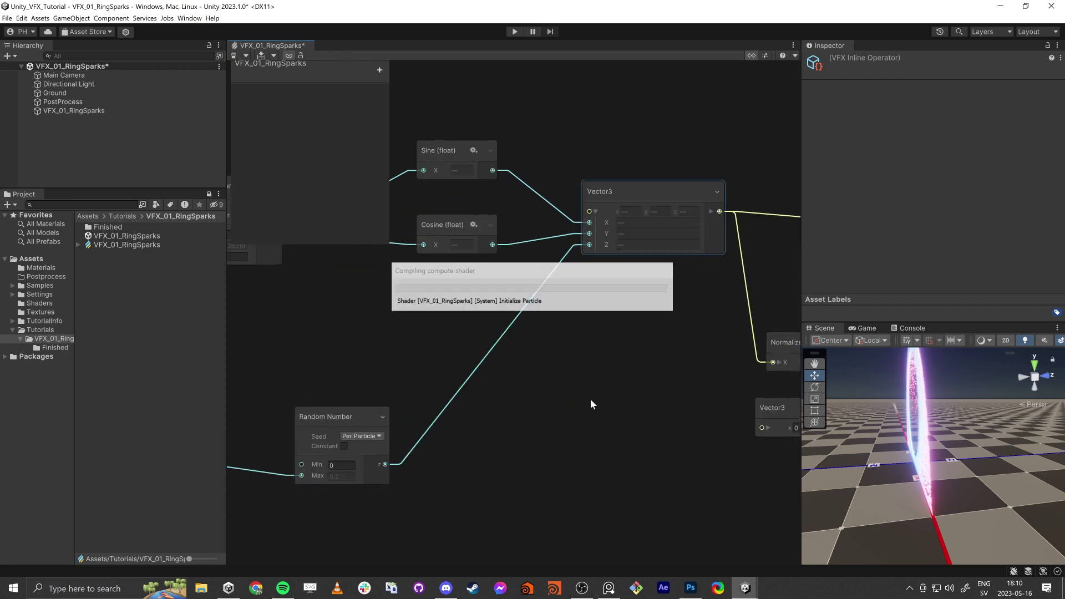
mouse_move(884, 469)
right_down()
mouse_move(877, 458)
mouse_move(870, 470)
right_up()
key(d)
alt+drag(870, 470, 923, 537)
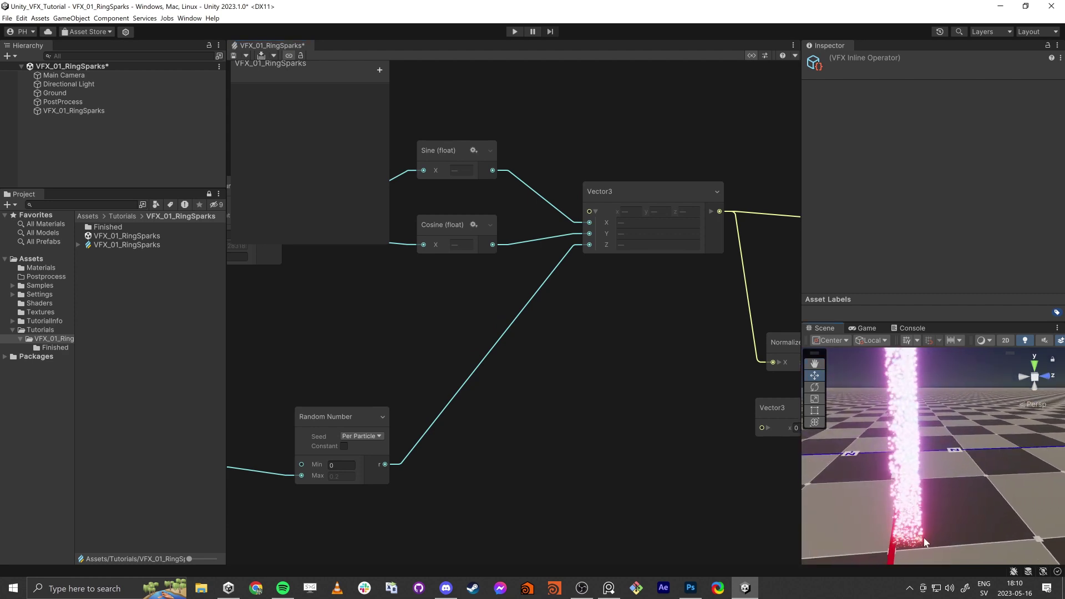
alt+drag(837, 471, 932, 442)
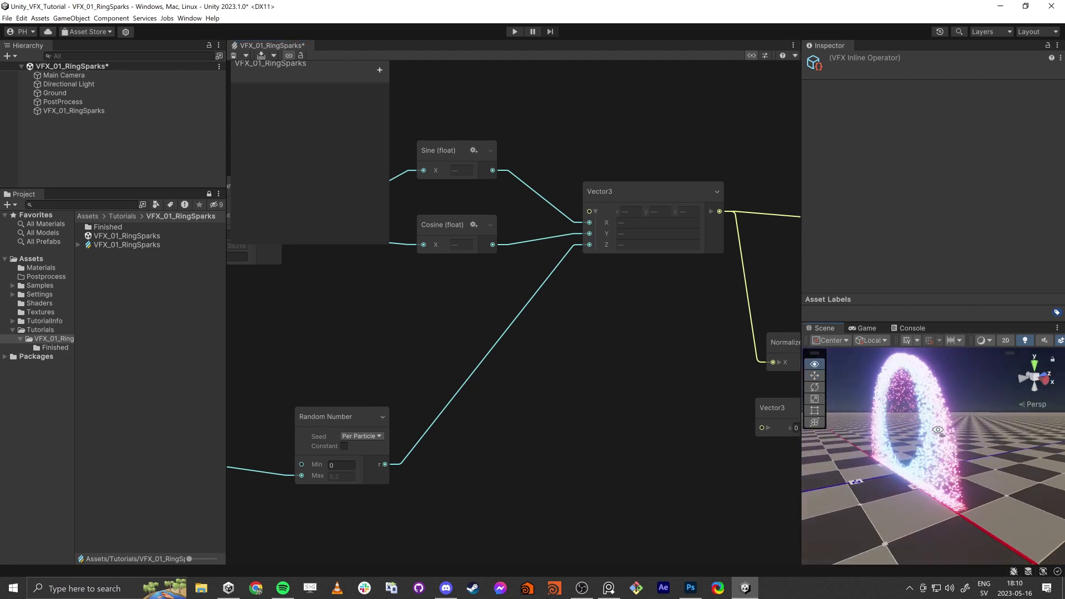
scroll(929, 440, down, 3)
scroll(325, 458, down, 5)
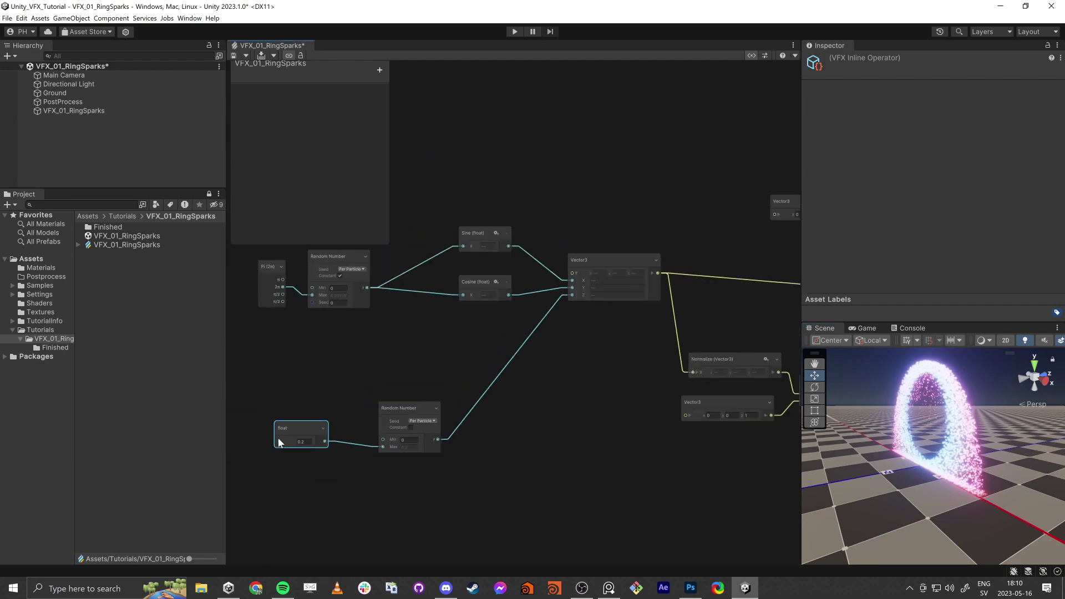
Step: Try a float value of about 2.94 for the ring's depth, and set it back to 0.2
drag(288, 440, 338, 443)
right_drag(879, 450, 94, 477)
key(w)
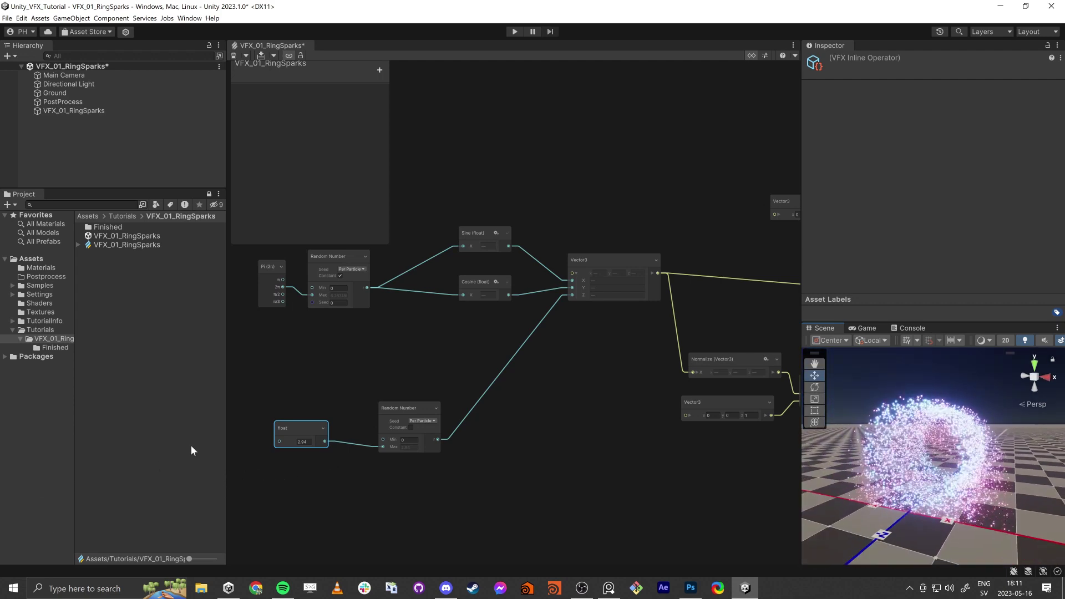
text(0.2)
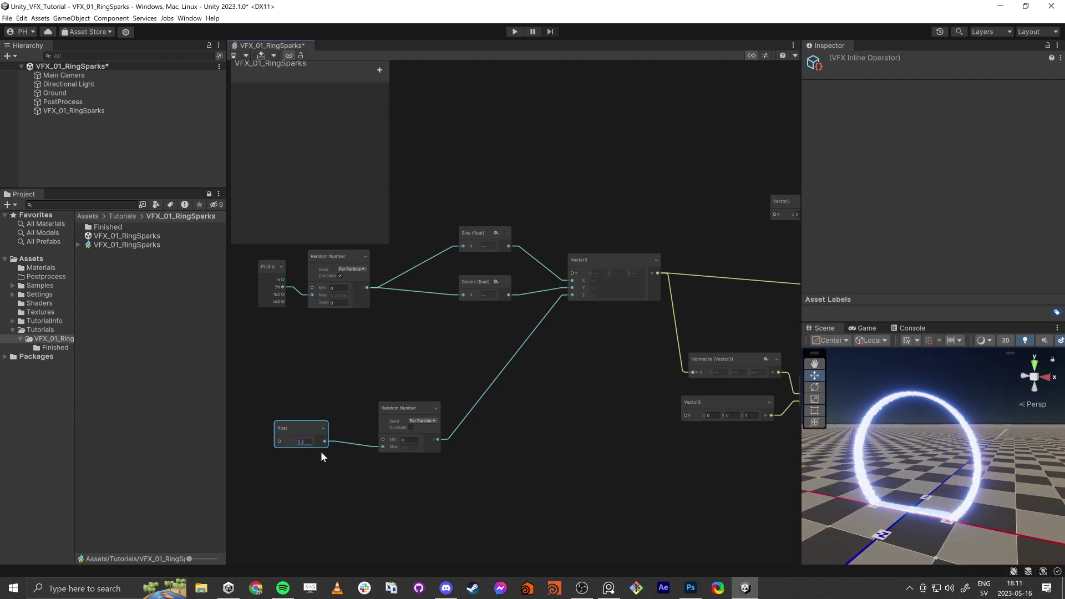
key(Return)
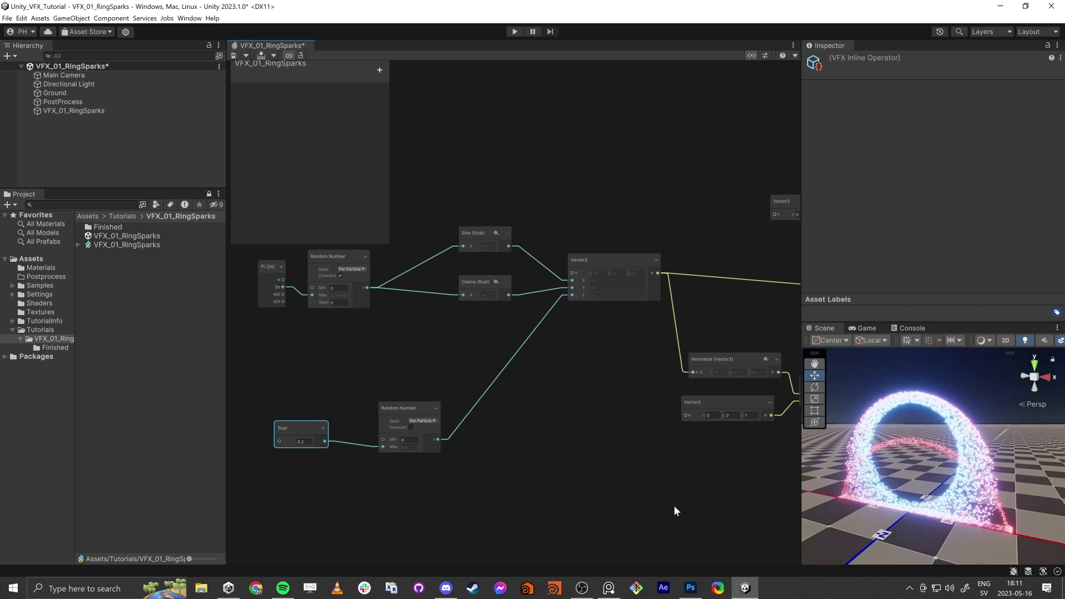
Step: Move the float node and its connected Random Number node farther below the circle nodes
drag(254, 358, 403, 452)
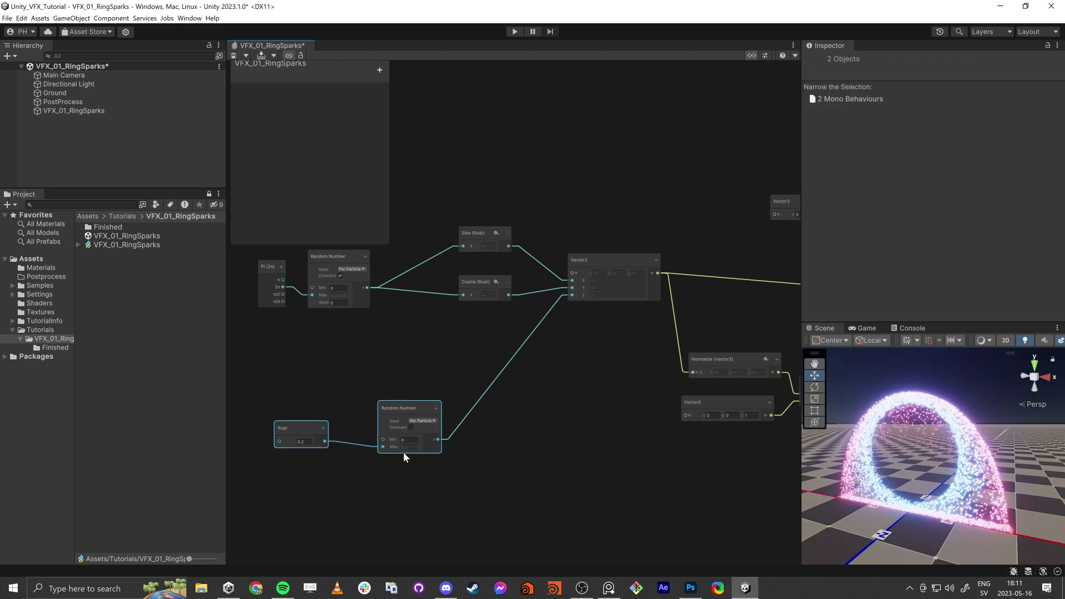
drag(403, 405, 451, 462)
click(603, 448)
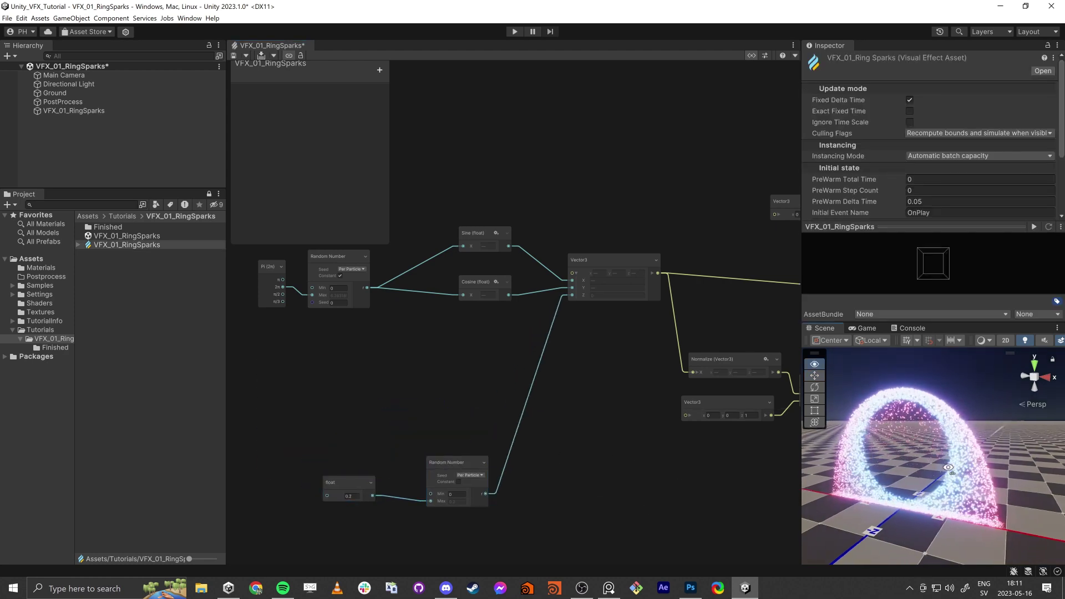
Step: Disable the Set Velocity block in Initialize Particle and the Gravity block in Update Particle
middle_drag(584, 440, 380, 409)
middle_drag(737, 429, 495, 440)
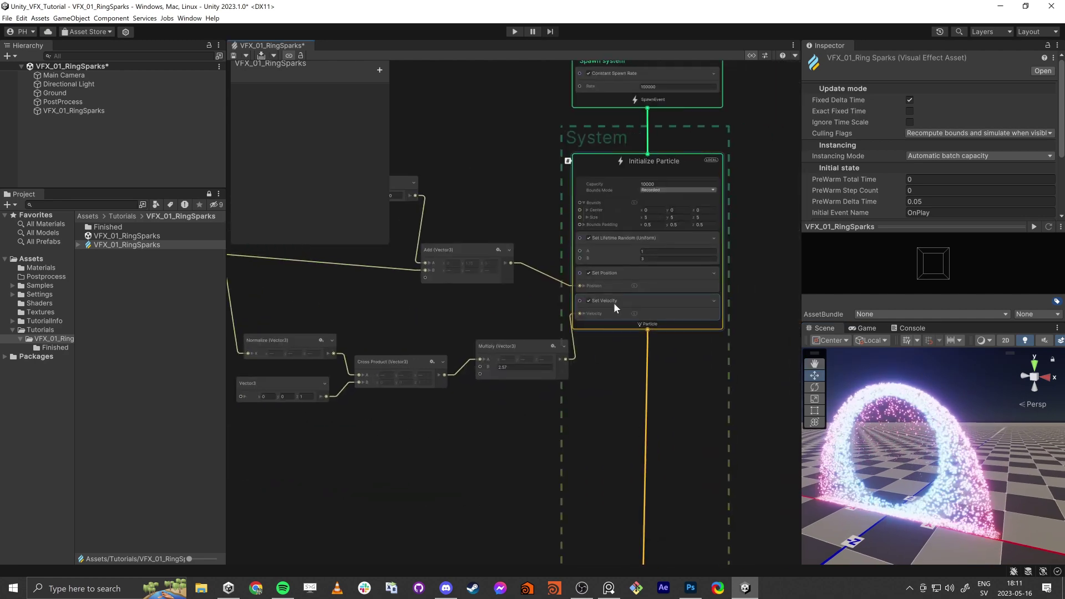
click(589, 301)
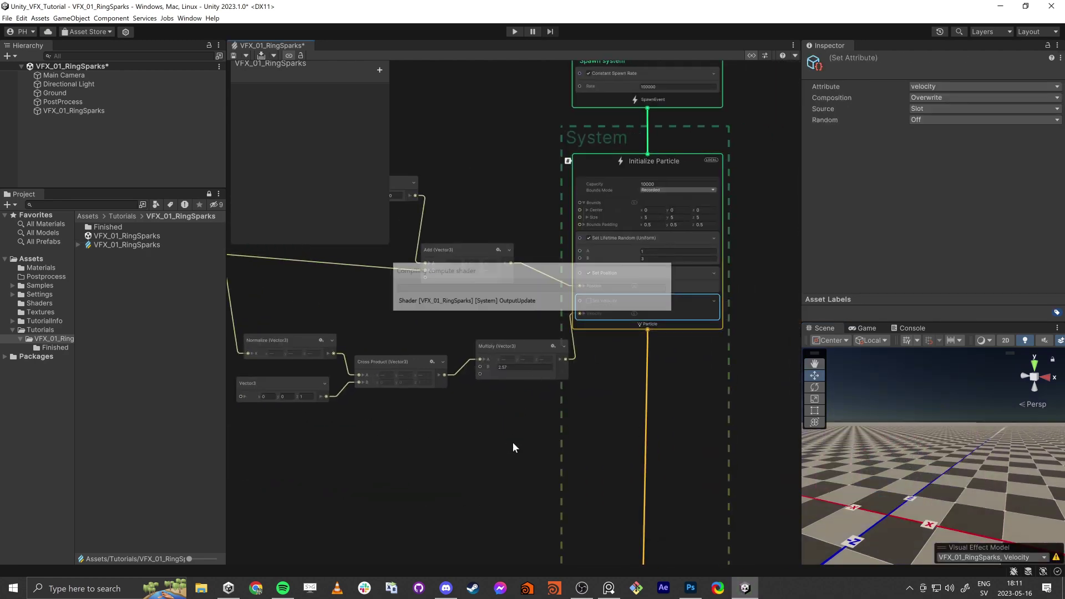
middle_drag(463, 501, 471, 344)
click(597, 461)
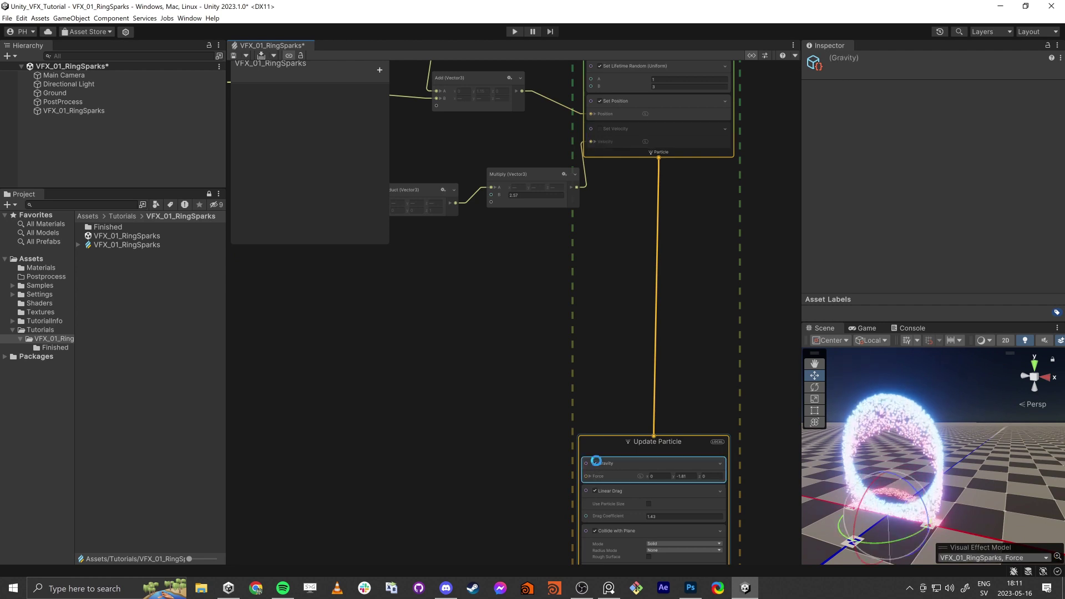
middle_drag(405, 380, 708, 502)
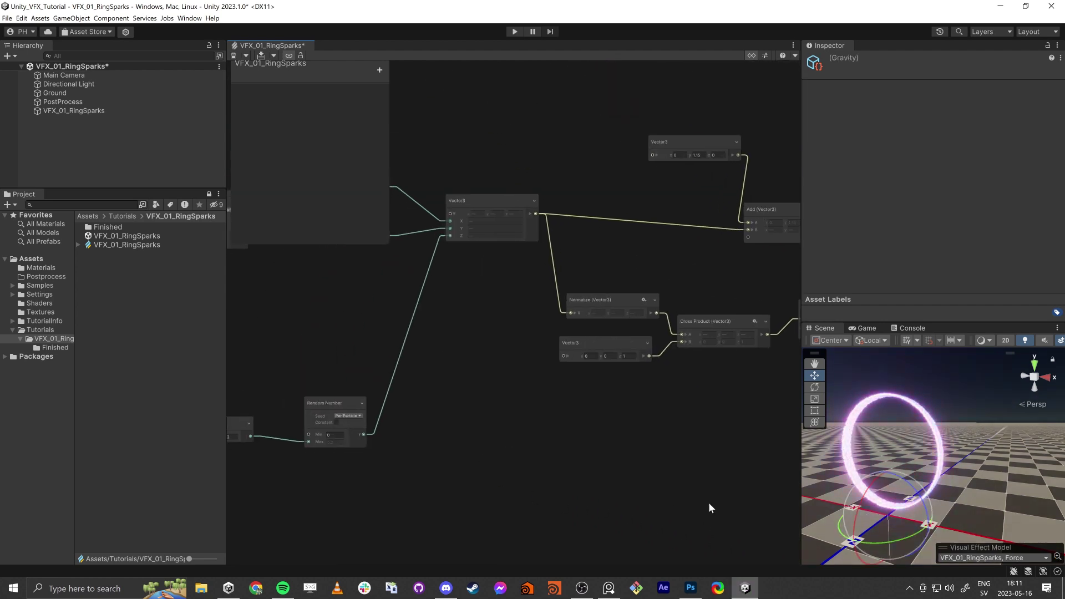
scroll(852, 455, up, 6)
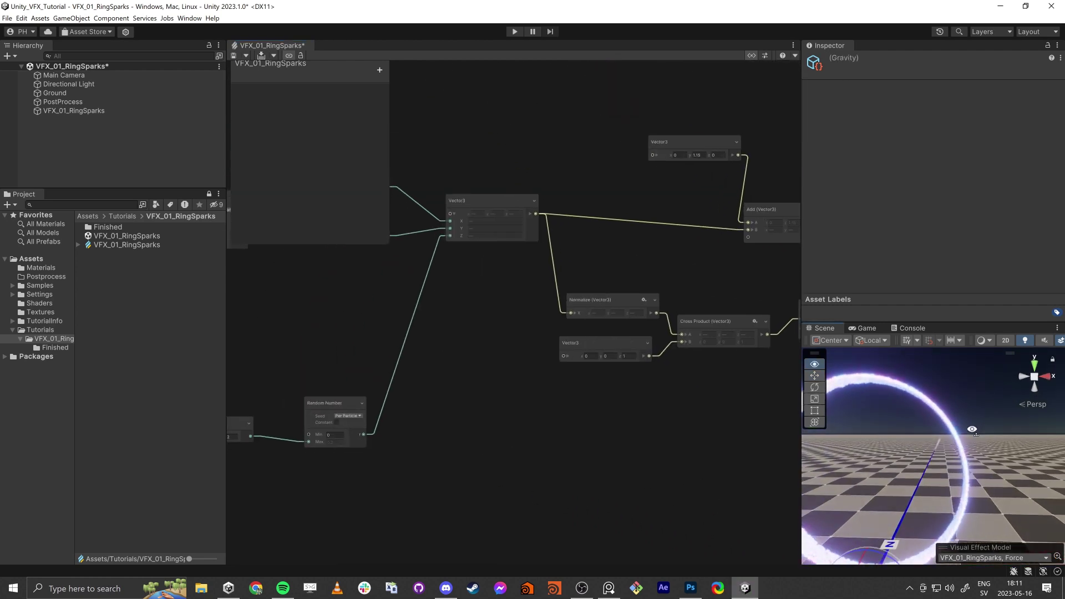
Step: Spread the Sine and Cosine nodes farther apart vertically to make room for new nodes
middle_drag(361, 368, 483, 411)
scroll(484, 411, down, 1)
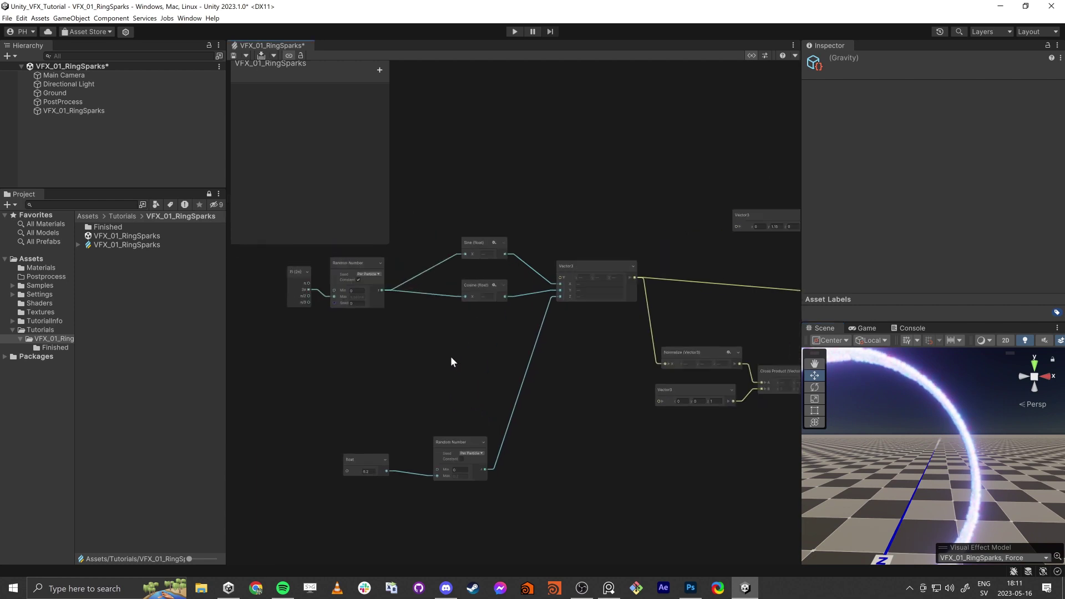
middle_drag(430, 348, 457, 372)
drag(461, 383, 468, 226)
click(460, 298)
drag(470, 312, 473, 339)
Step: Create one Add node for the Sine and one for the Cosine, and make two copies of the depth's Random Number node
click(494, 302)
key(space)
text(add)
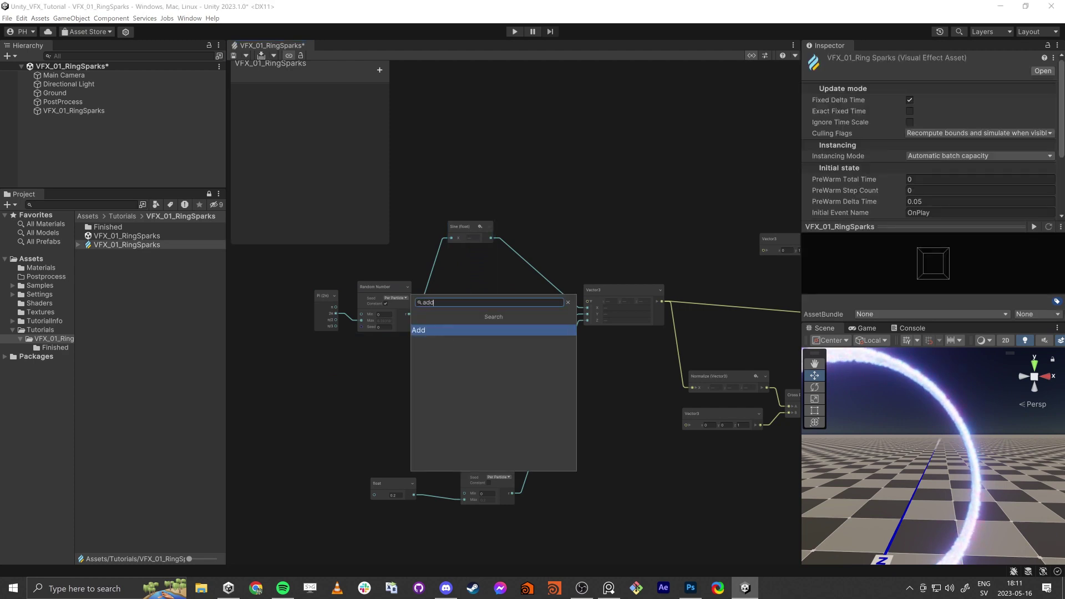
key(Return)
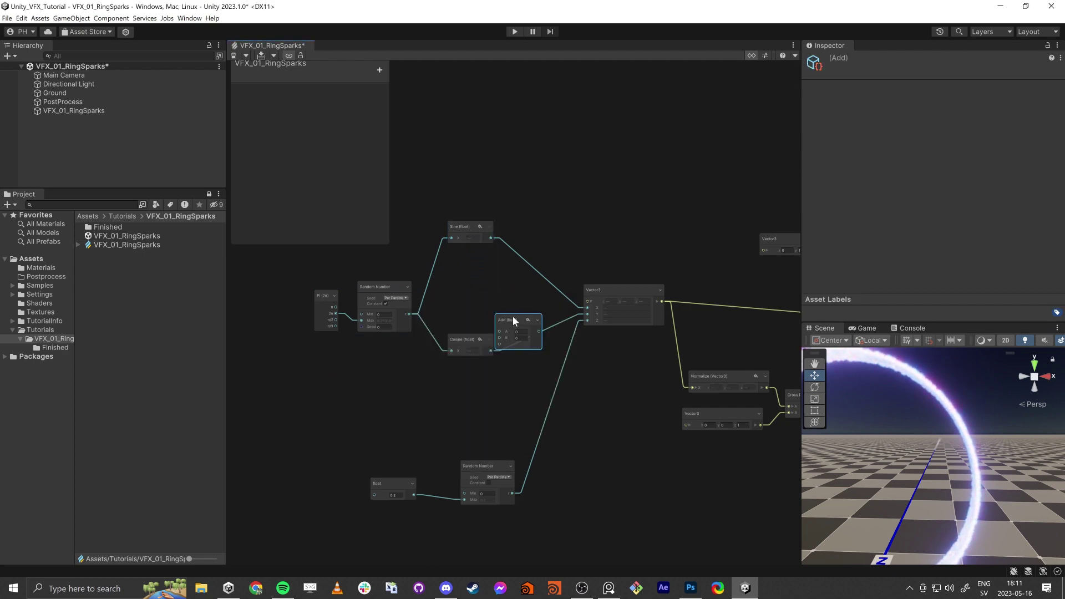
key(ctrl+d)
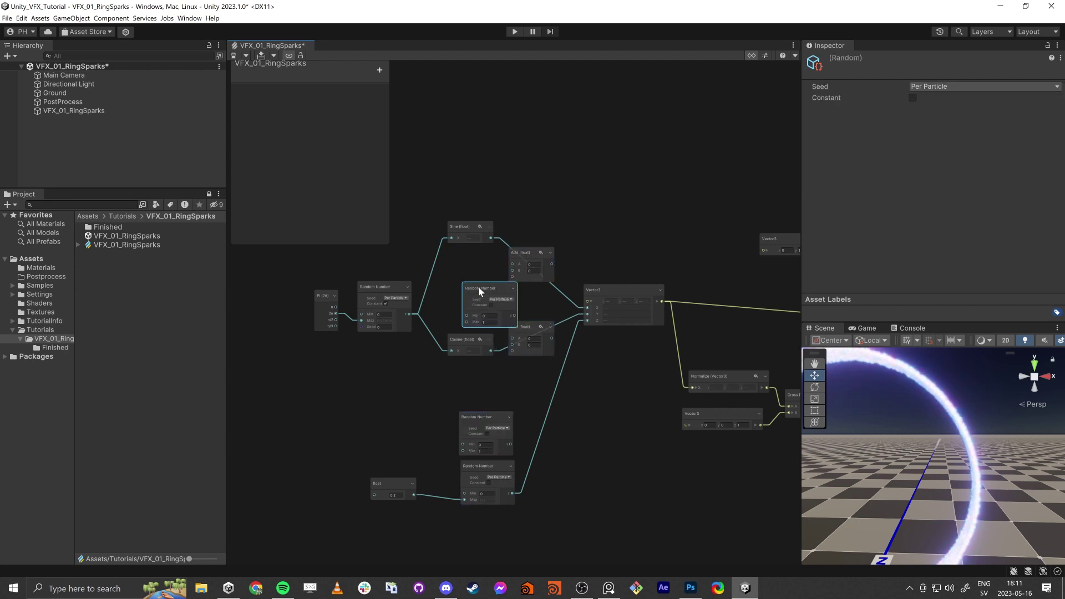
Step: Park the Random Number copies below the circle nodes, and route Sine and Cosine through their Add nodes into the Vector3's X and Y
drag(331, 419, 332, 418)
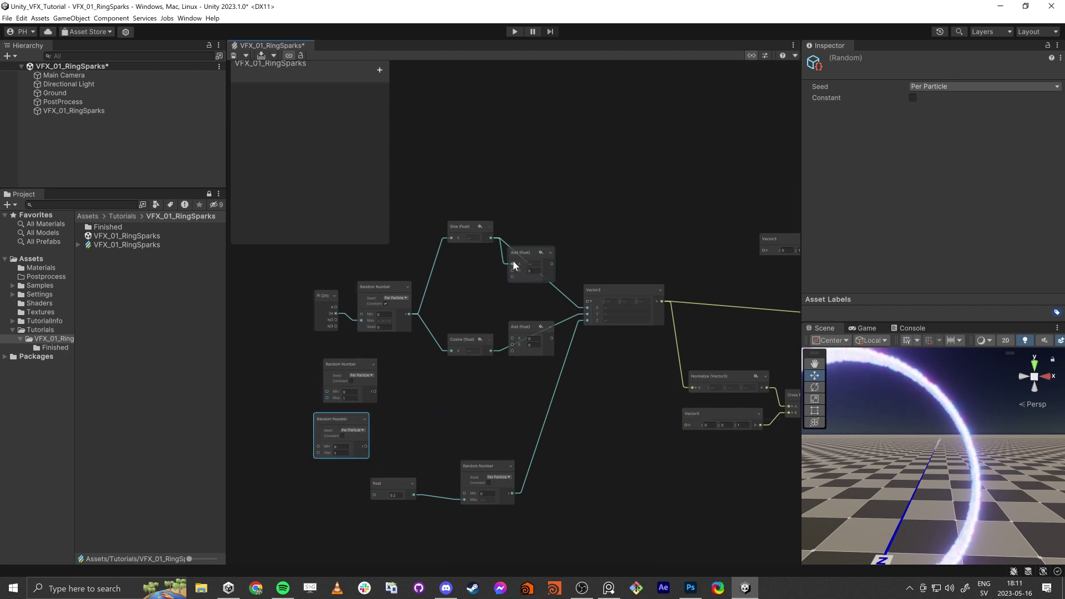
drag(552, 264, 586, 306)
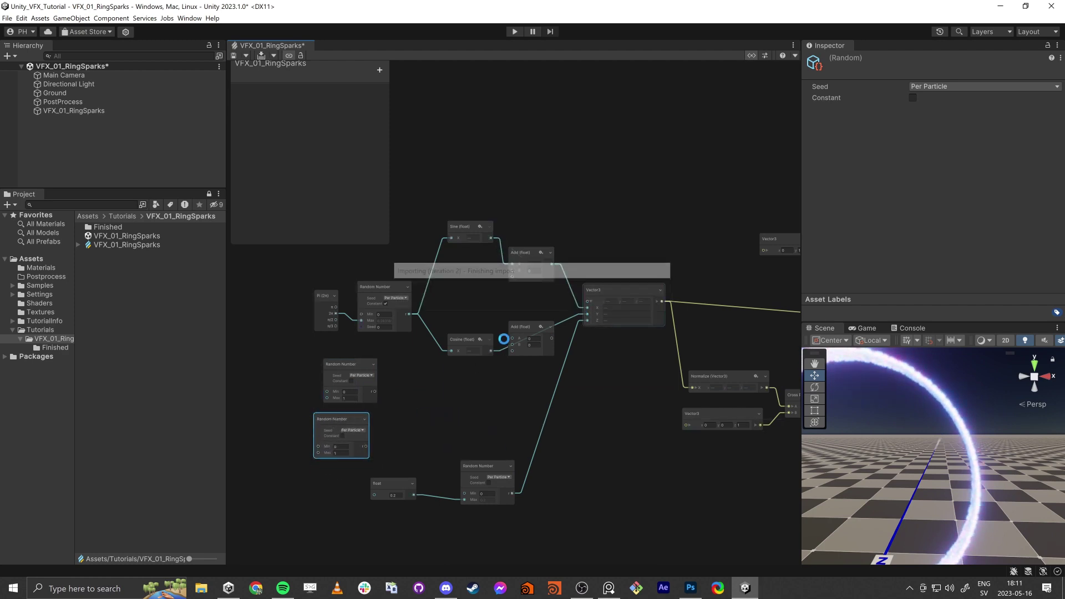
drag(491, 349, 586, 314)
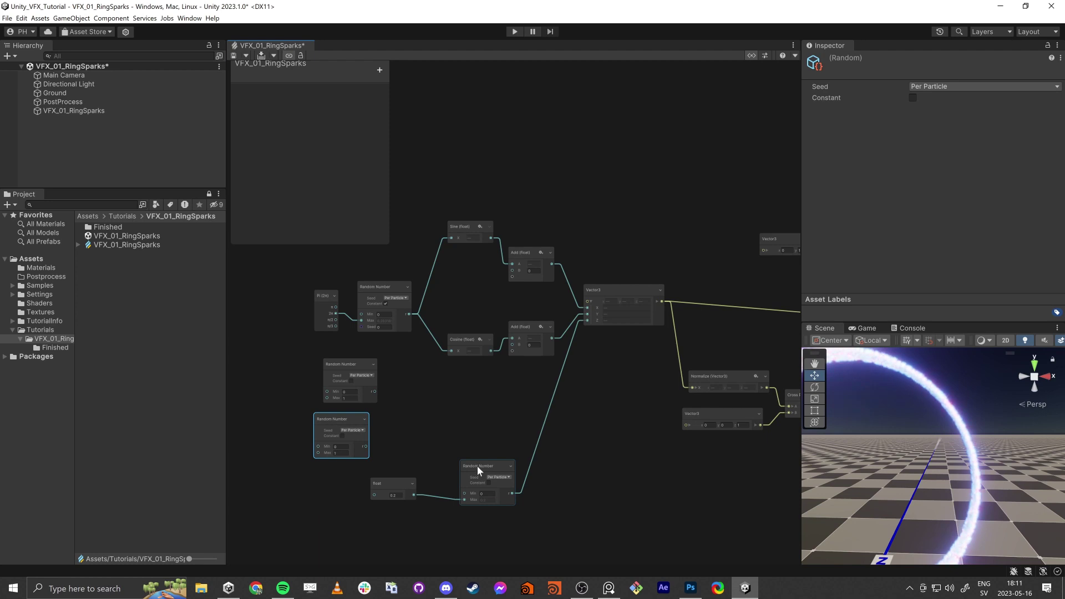
Step: Try feeding the depth's existing Random Number output into the B inputs of both Add nodes, checking the ring from several angles
drag(511, 493, 512, 345)
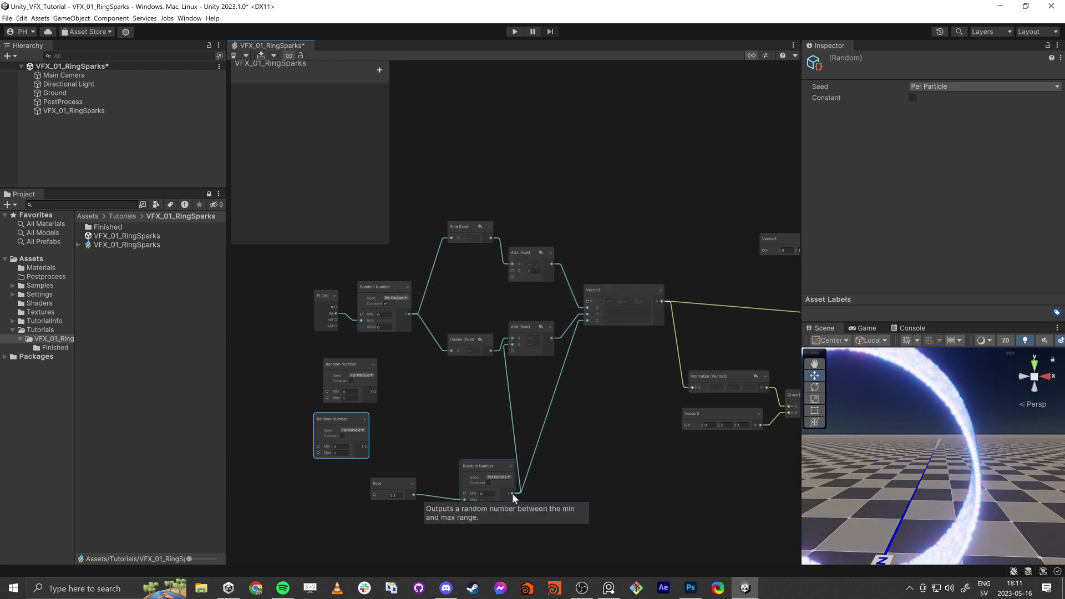
right_drag(925, 500, 942, 492)
key(a)
scroll(942, 492, down, 5)
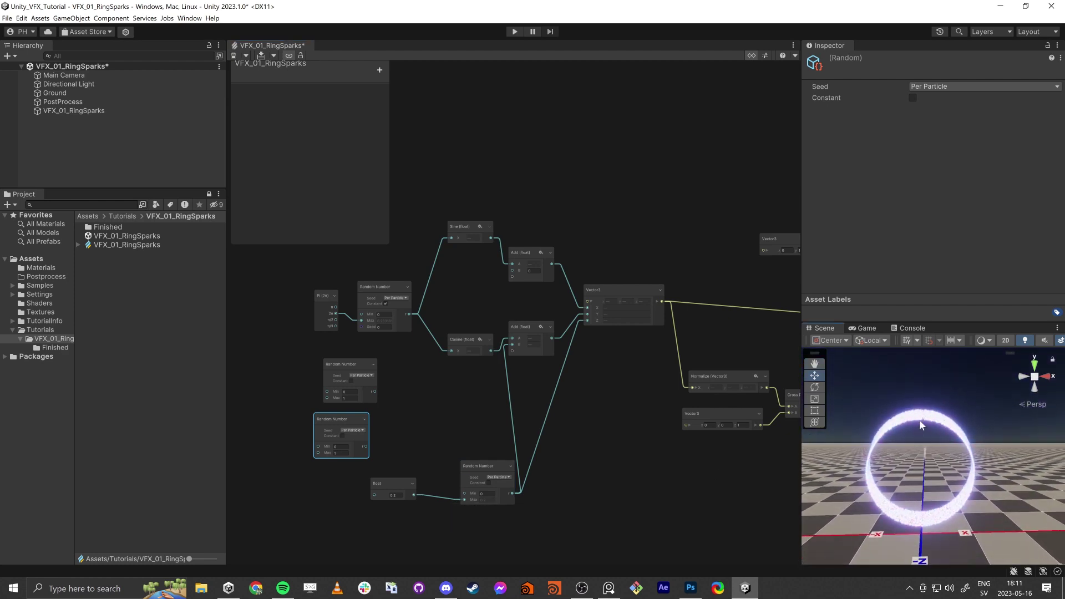
alt+drag(920, 425, 821, 466)
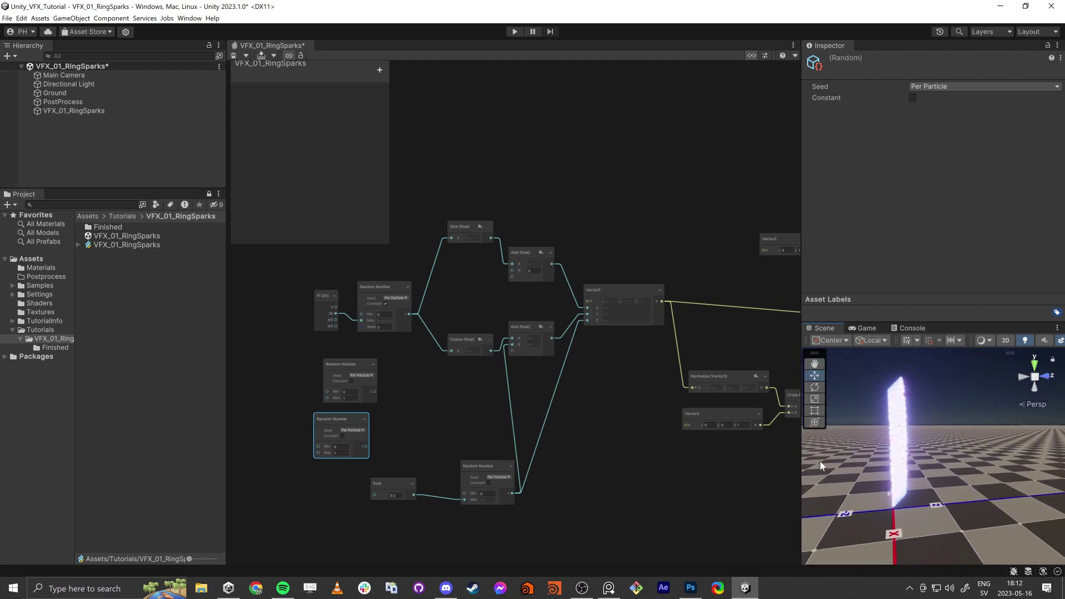
alt+drag(905, 487, 1004, 422)
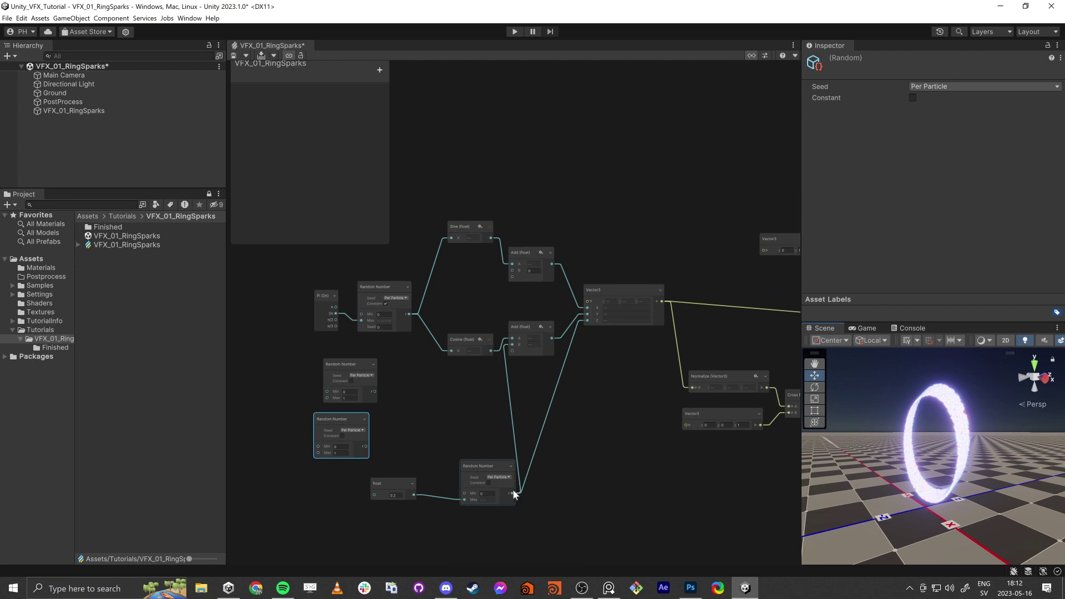
drag(511, 268, 511, 270)
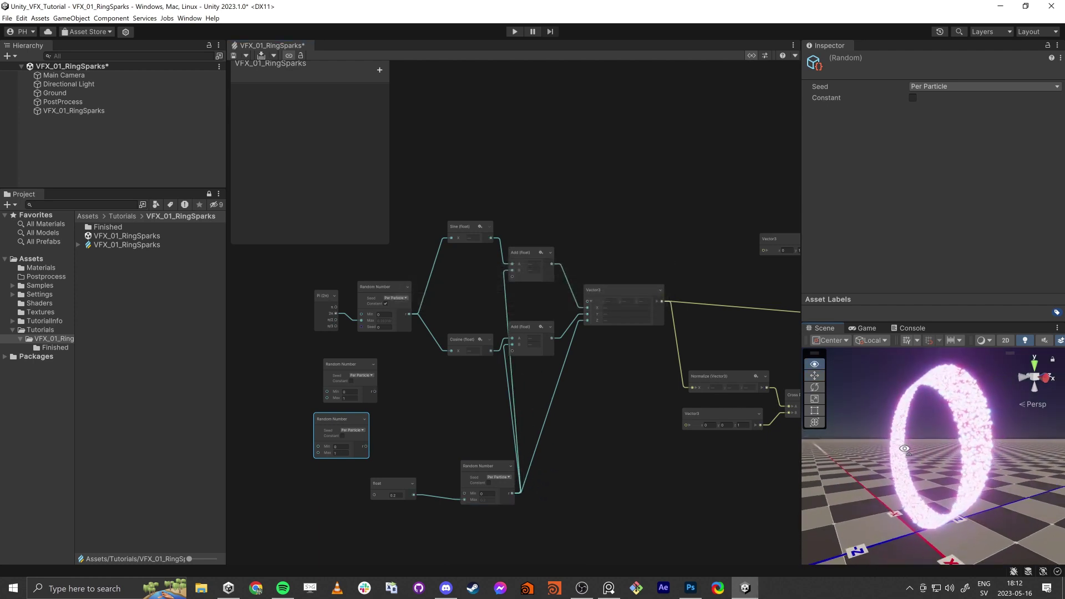
alt+drag(817, 464, 936, 440)
Step: Connect a separate Random Number copy to each Add node's B input, and feed the 0.2 float into both copies' Max
drag(332, 416, 460, 381)
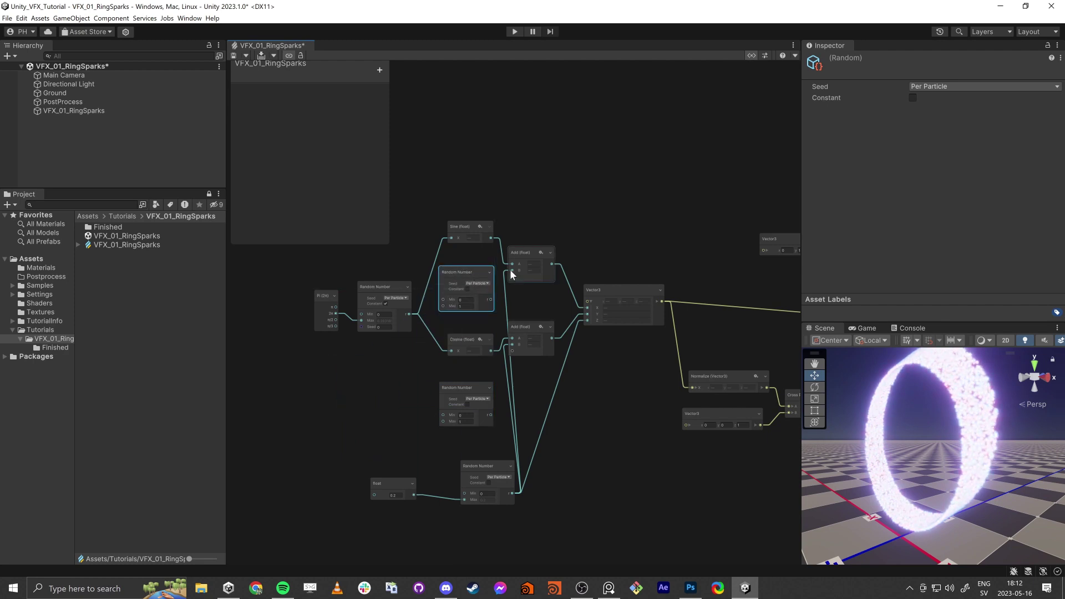
drag(511, 270, 490, 299)
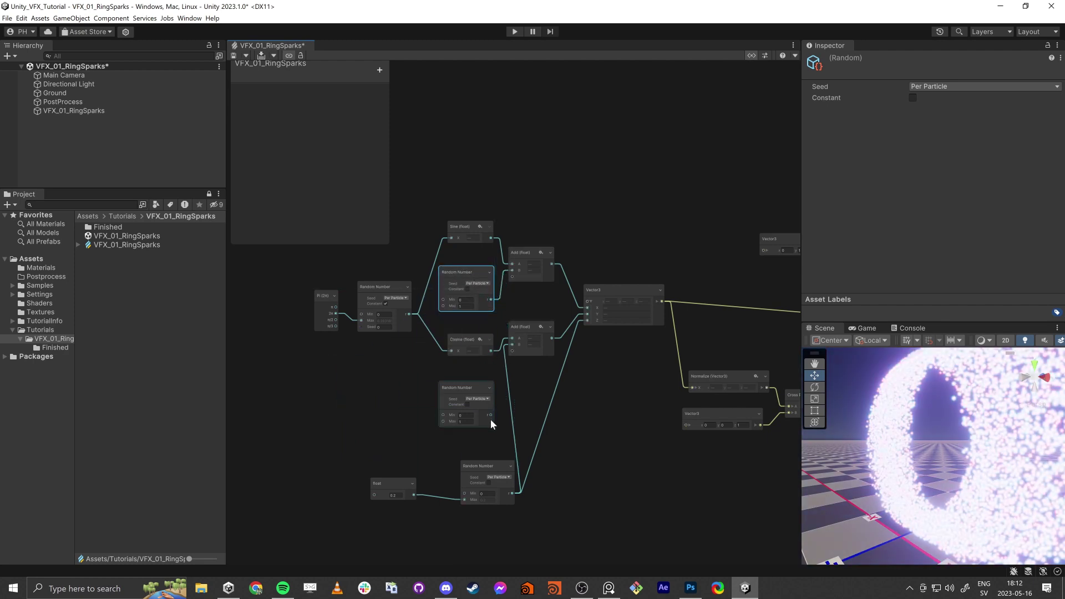
drag(491, 415, 513, 345)
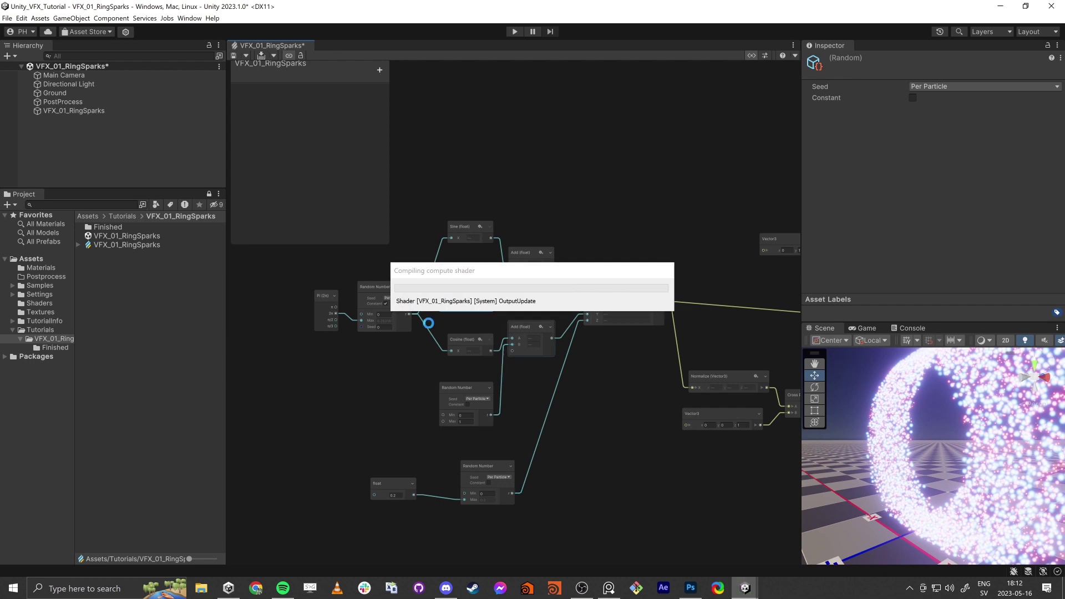
drag(414, 494, 443, 421)
drag(414, 494, 443, 305)
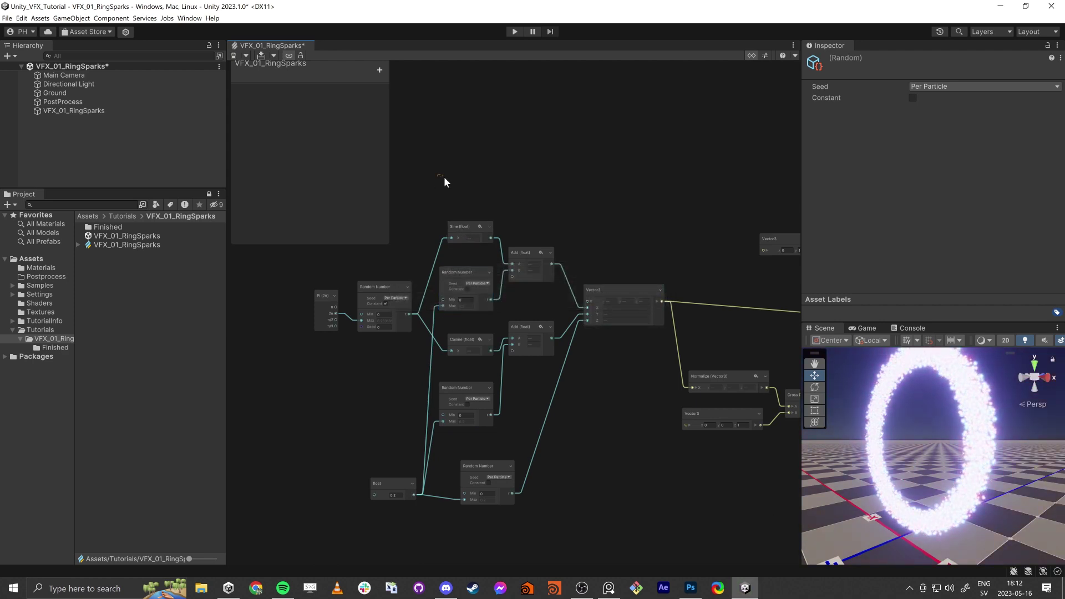
Step: Space out the ring's nodes: raise the Sine branch, and shift the Pi pair, the lower Random Numbers and the float node apart
drag(444, 178, 541, 292)
drag(525, 253, 524, 184)
drag(458, 389, 469, 371)
drag(467, 308, 524, 385)
drag(490, 468, 481, 474)
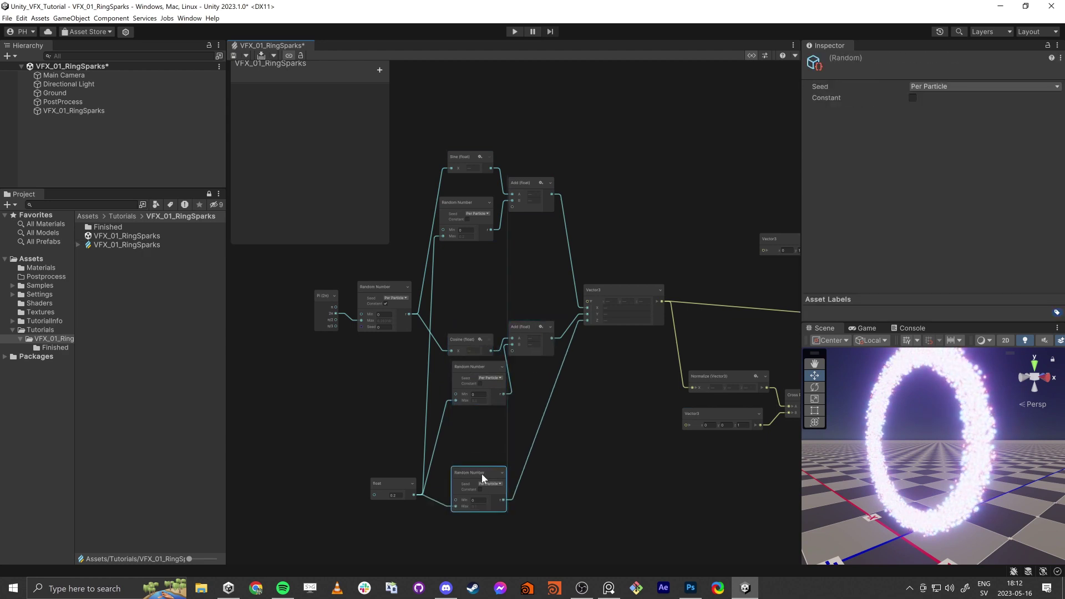
middle_drag(306, 363, 385, 367)
drag(384, 368, 398, 254)
drag(420, 445, 474, 537)
drag(453, 487, 422, 436)
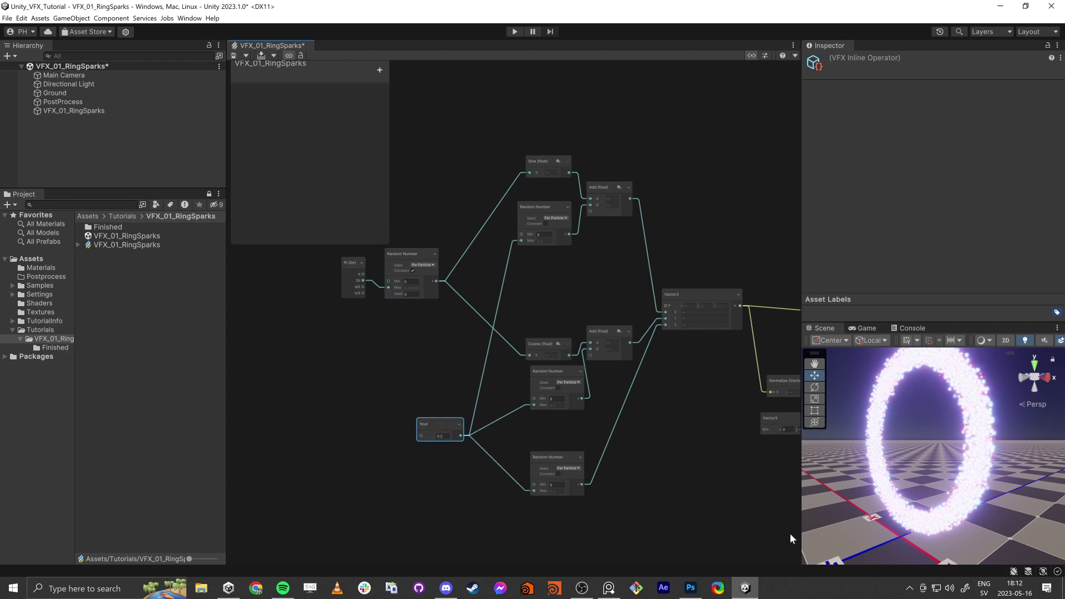
right_drag(909, 488, 61, 510)
right_click(129, 526)
click(296, 453)
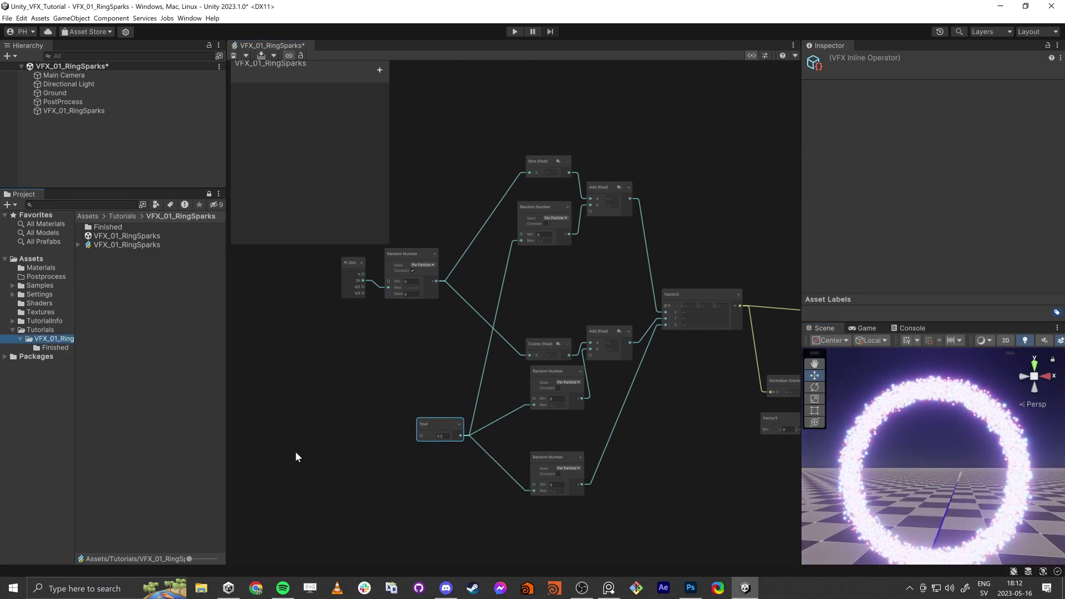
alt+drag(912, 504, 1051, 464)
Step: Enable the Set Velocity block in Initialize Particle and the Gravity block in Update Particle again
middle_drag(652, 414, 457, 394)
middle_drag(787, 467, 488, 463)
scroll(470, 297, up, 5)
click(526, 332)
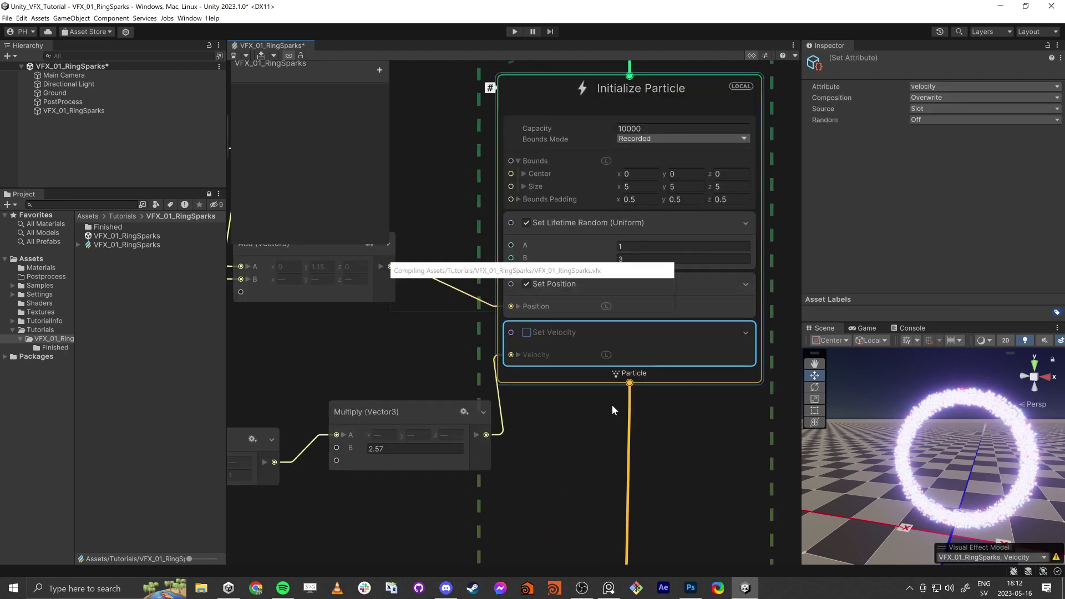
scroll(435, 508, down, 1)
middle_drag(435, 508, 482, 316)
click(555, 395)
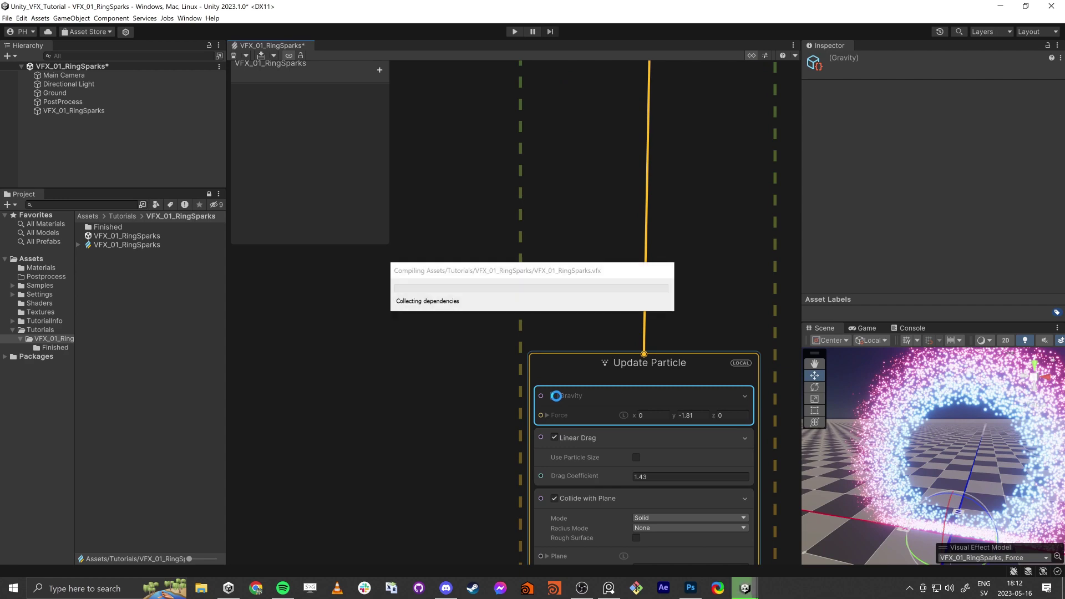
click(555, 395)
Step: Examine the thickness and motion of the ring sparks from different distances and angles in the Scene view
key(s)
right_drag(934, 432, 941, 462)
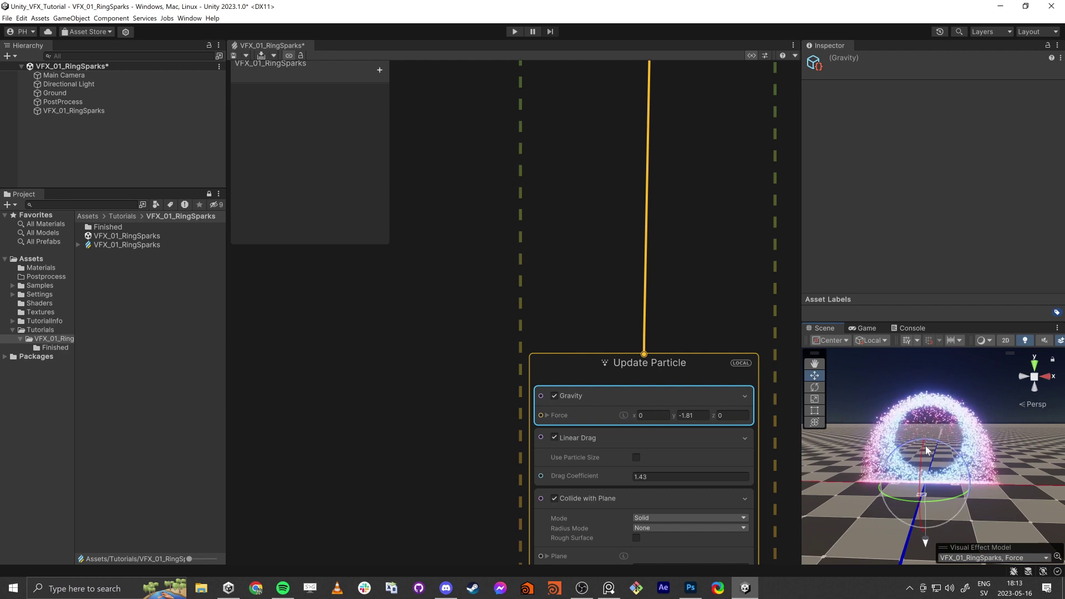
key(w)
right_drag(910, 429, 679, 490)
key(d)
key(d)
right_drag(898, 472, 934, 463)
key(w)
key(s)
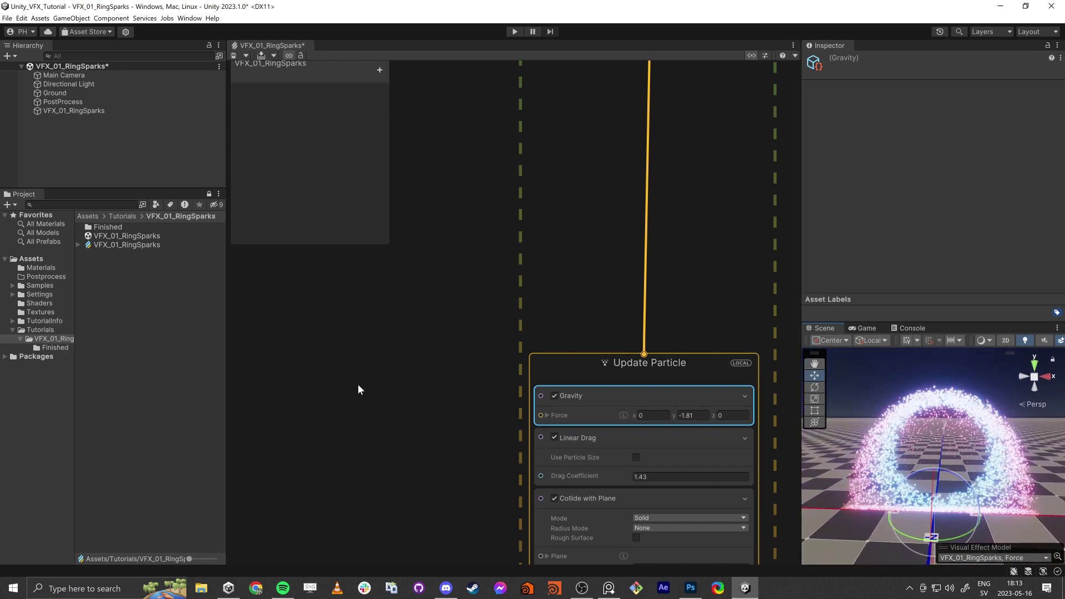
Step: Add an Add Velocity block to the Update Particle context
middle_drag(364, 431, 384, 413)
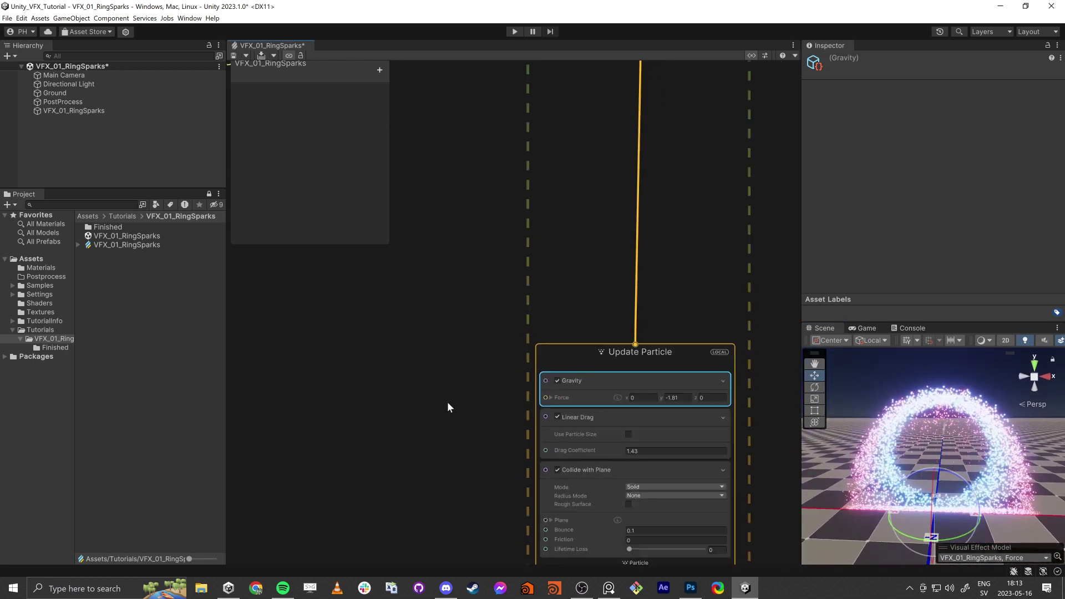
scroll(447, 401, down, 3)
middle_drag(453, 381, 482, 351)
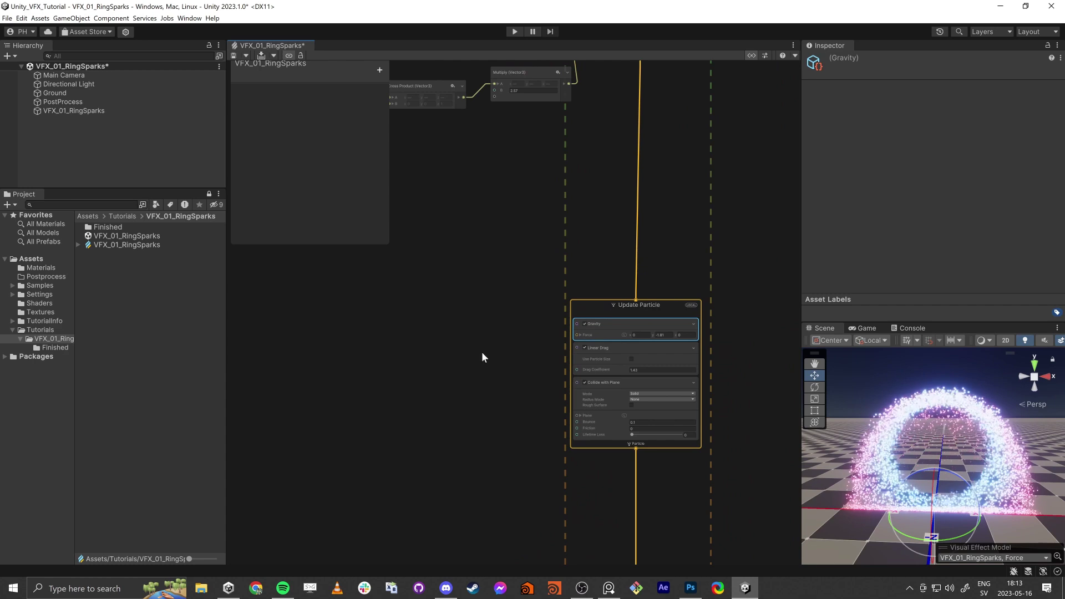
click(600, 304)
key(space)
text(add vel)
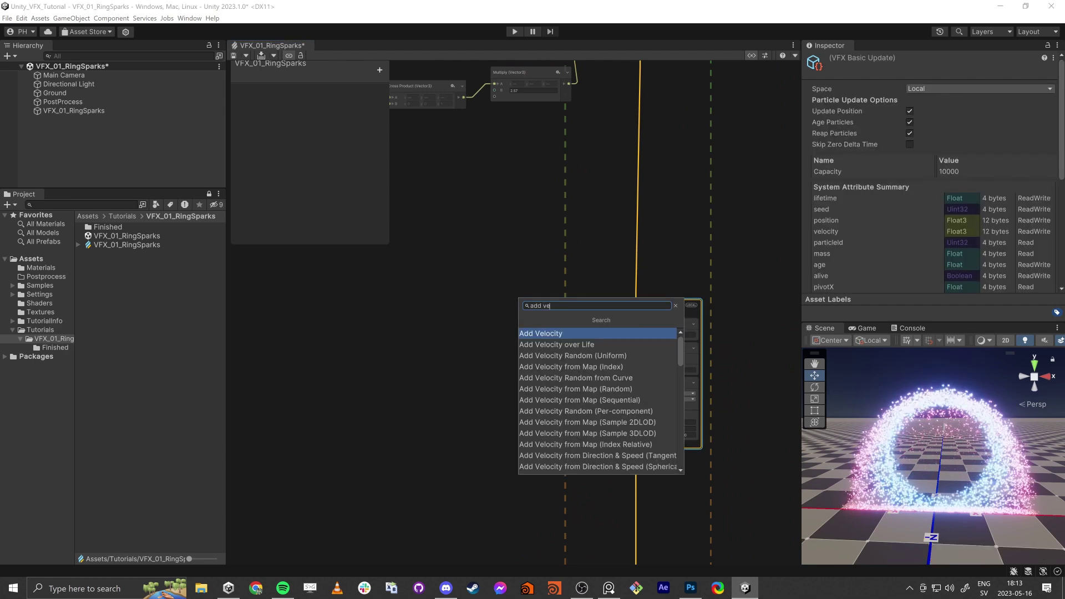
key(Return)
middle_drag(349, 449, 449, 378)
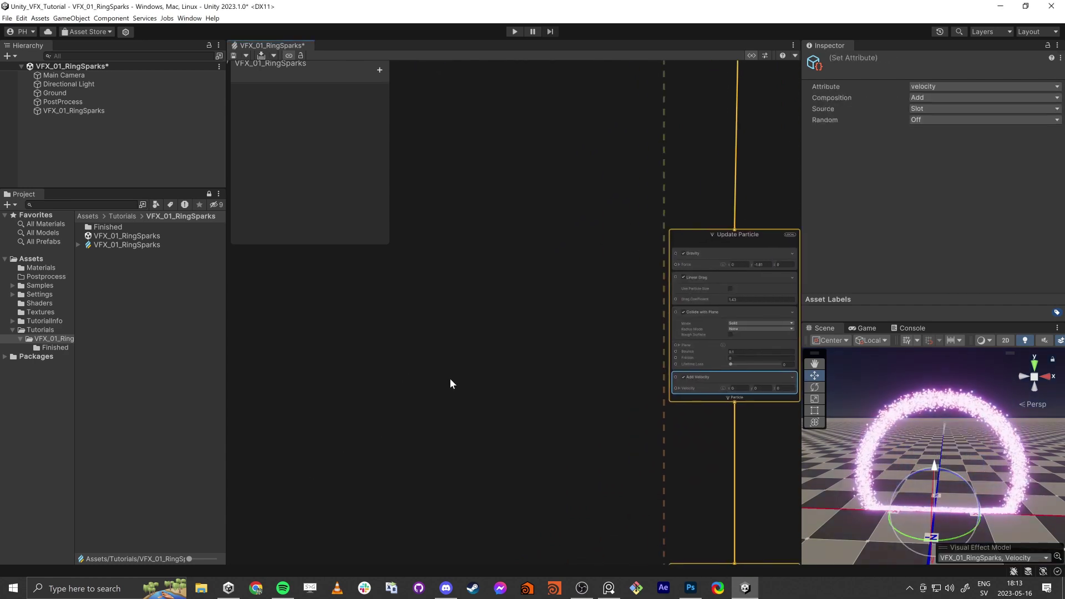
click(425, 401)
key(space)
text(noise)
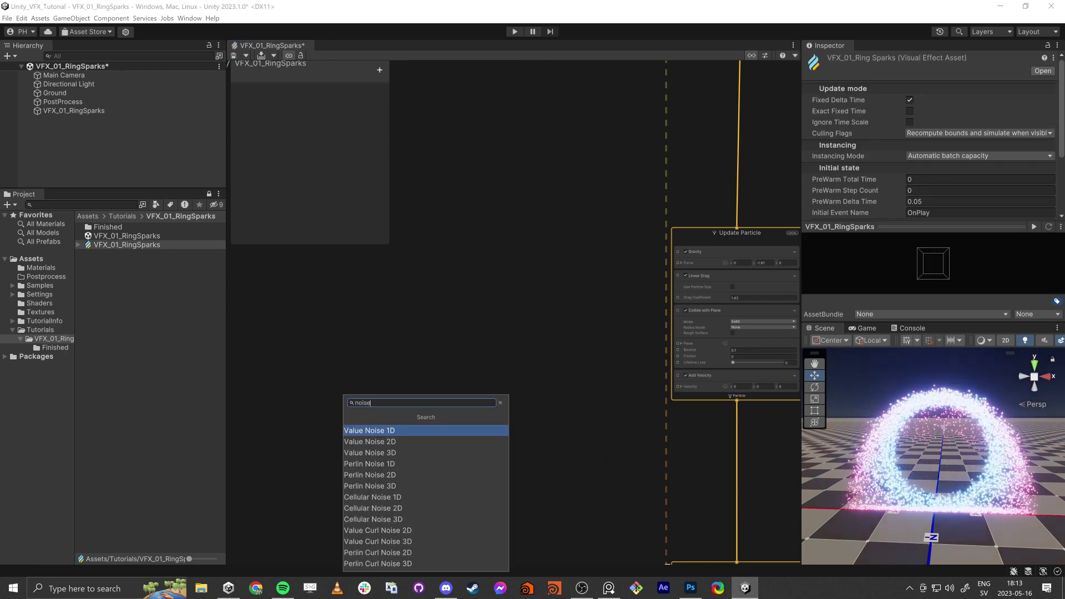
key(Return)
key(Delete)
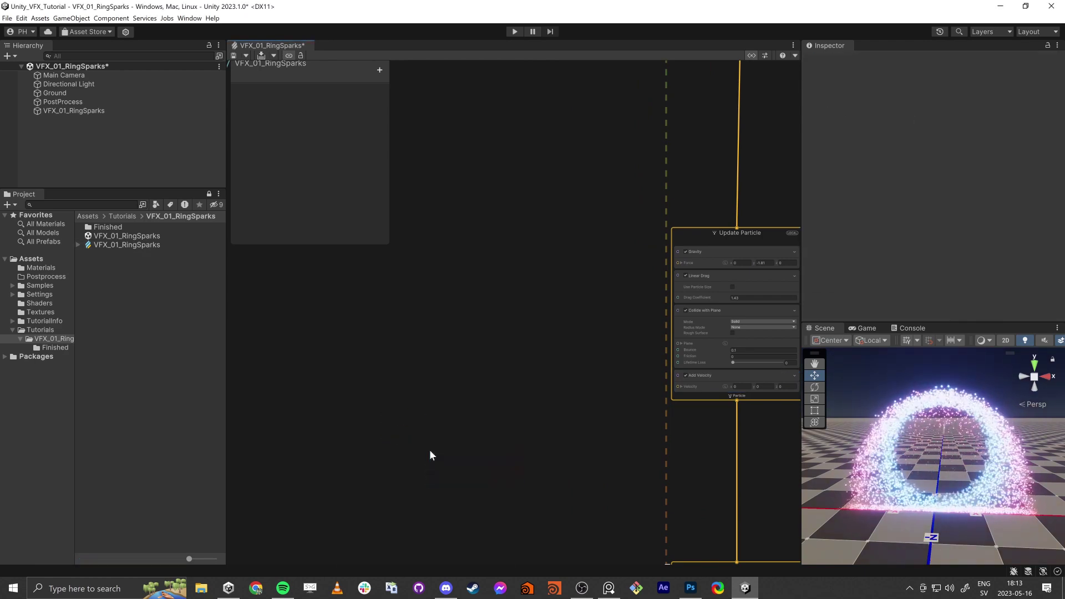
Step: Add a Perlin Noise 3D node and connect its Derivatives output to the Velocity input of the Add Velocity block
key(space)
text(noise)
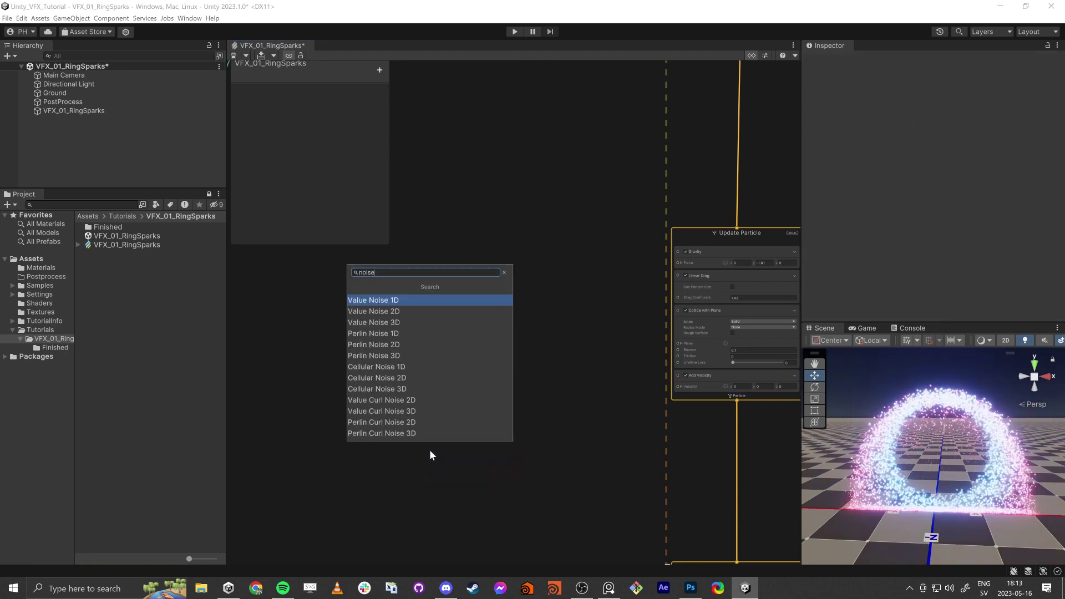
click(388, 359)
drag(484, 465, 471, 334)
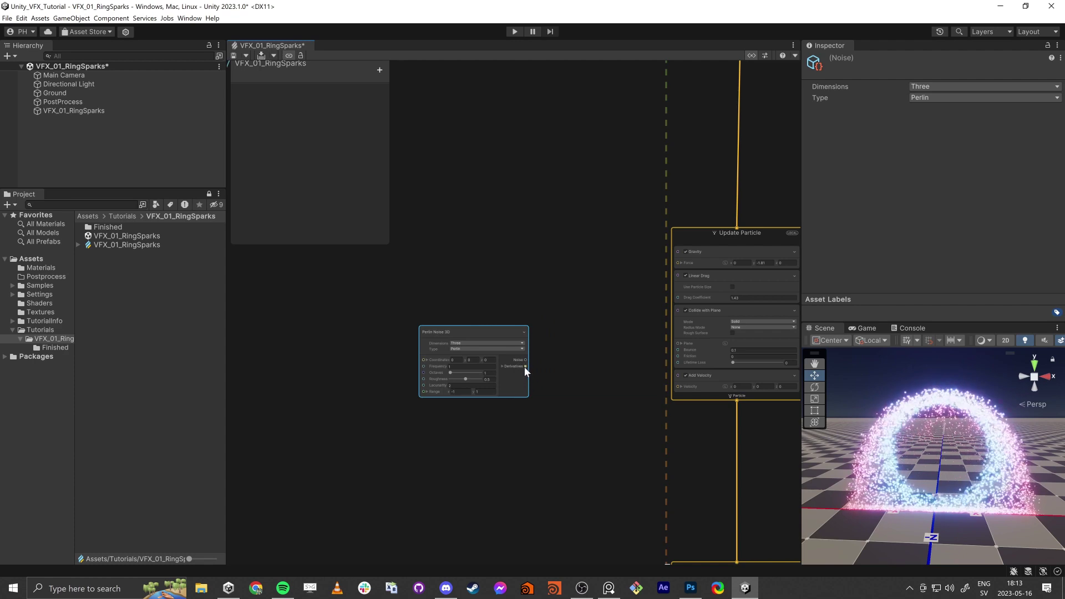
drag(525, 366, 674, 387)
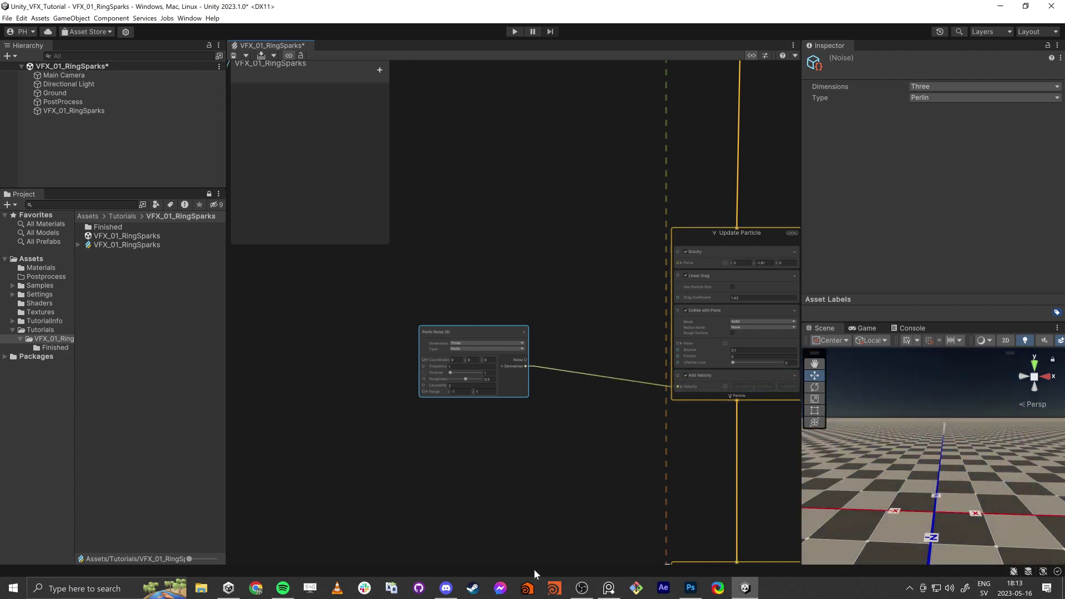
mouse_move(935, 458)
right_down()
mouse_move(905, 445)
mouse_move(651, 424)
mouse_move(947, 452)
mouse_move(936, 445)
right_up()
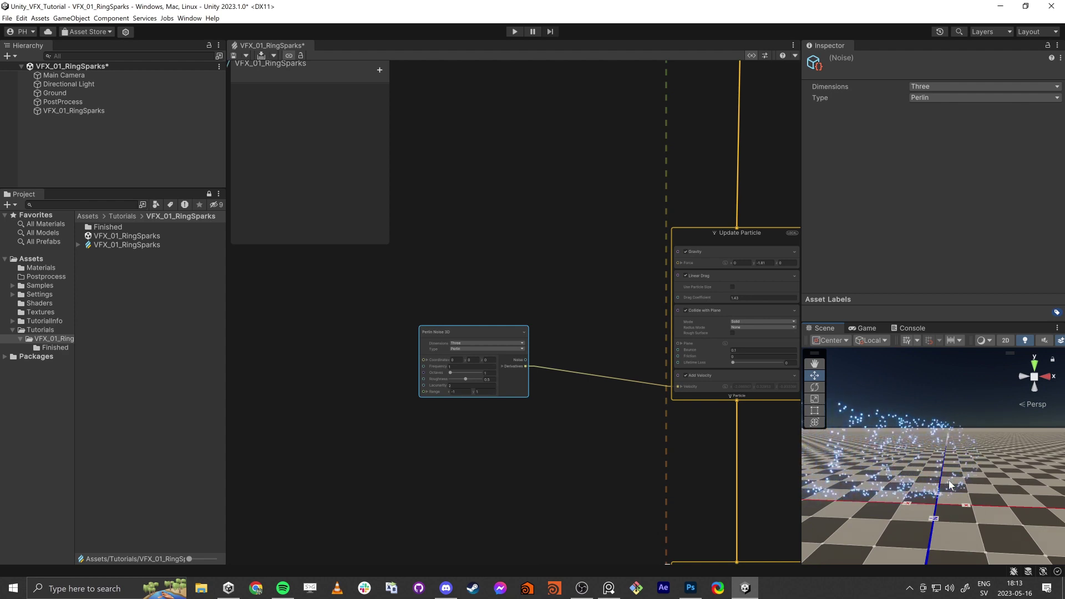
Step: Add a Get Attribute: position node and connect it to the Coordinate input of the Perlin Noise 3D node
middle_drag(540, 410, 580, 424)
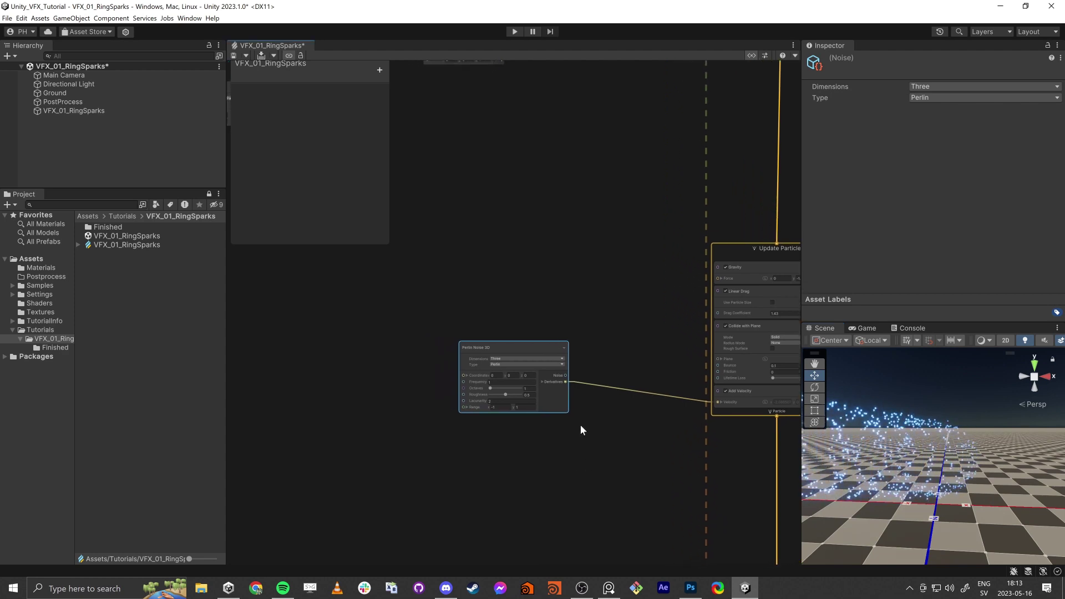
scroll(488, 382, up, 6)
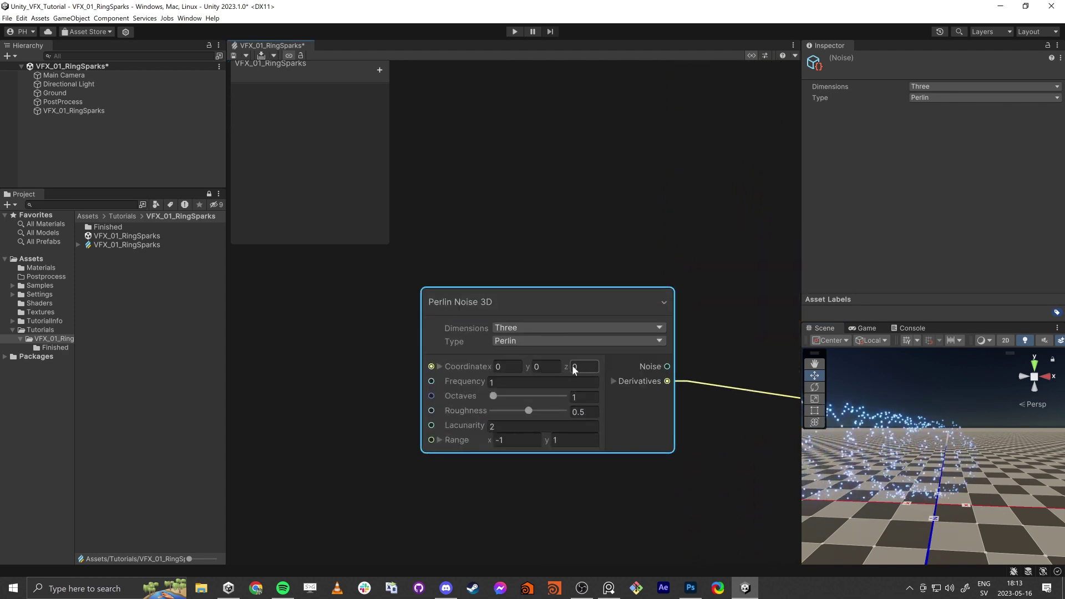
scroll(549, 516, down, 4)
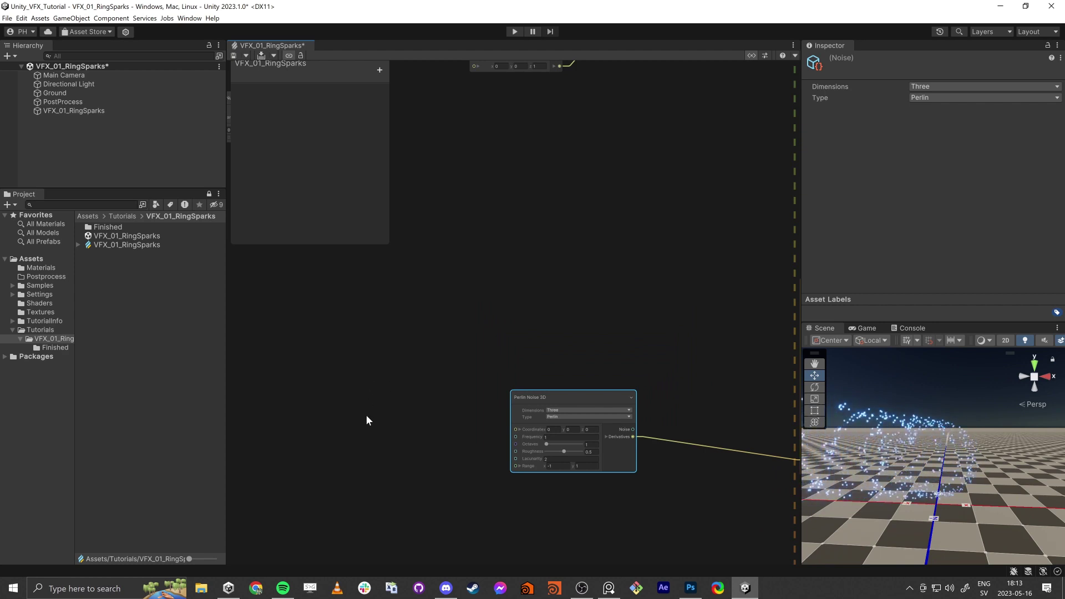
click(341, 400)
key(space)
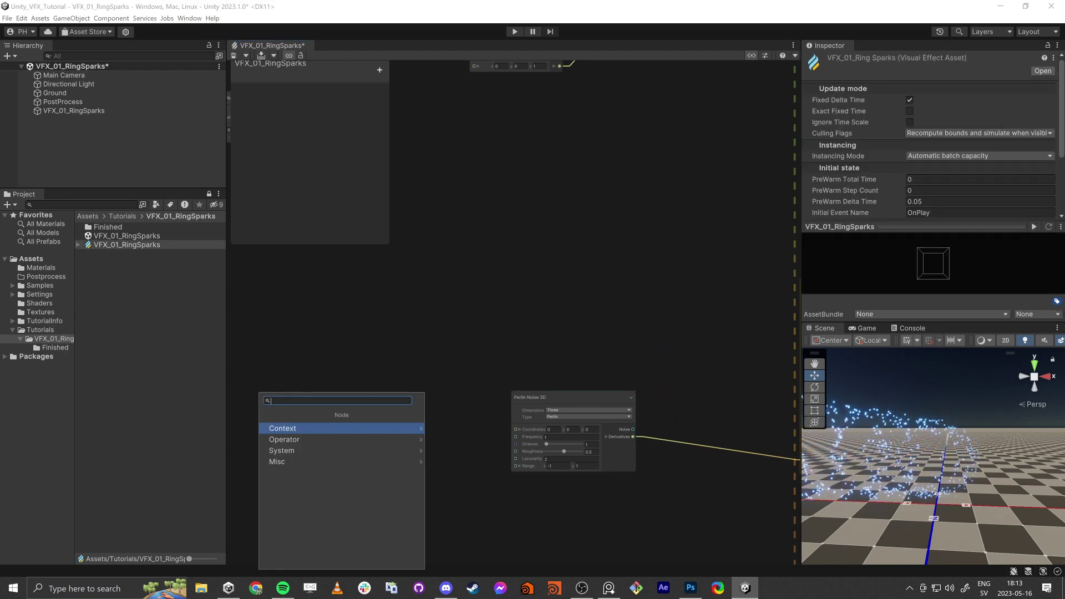
text(get po)
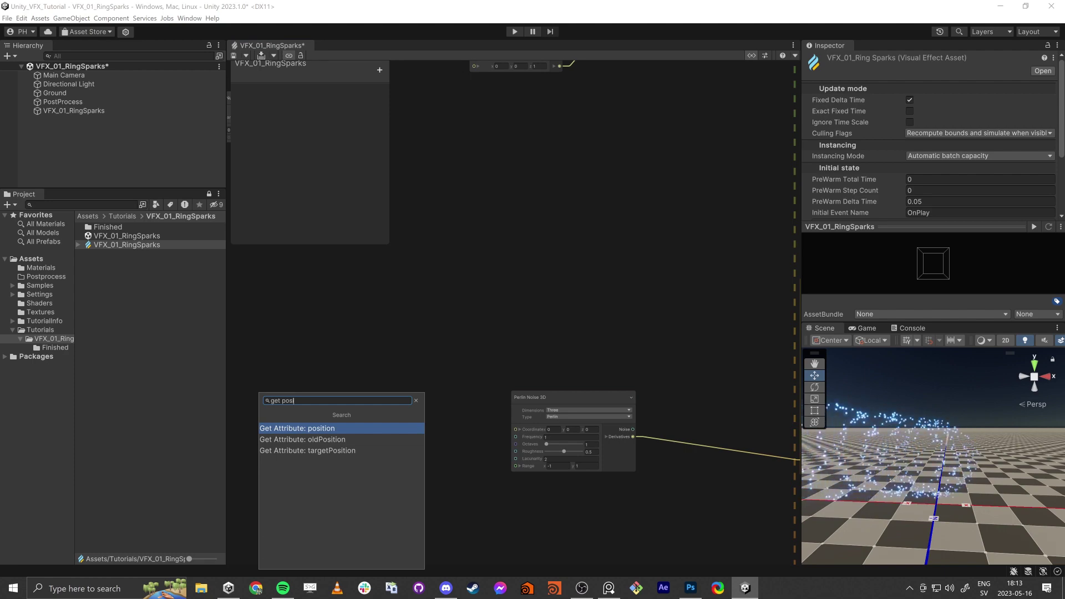
text(s)
key(Return)
scroll(435, 451, up, 3)
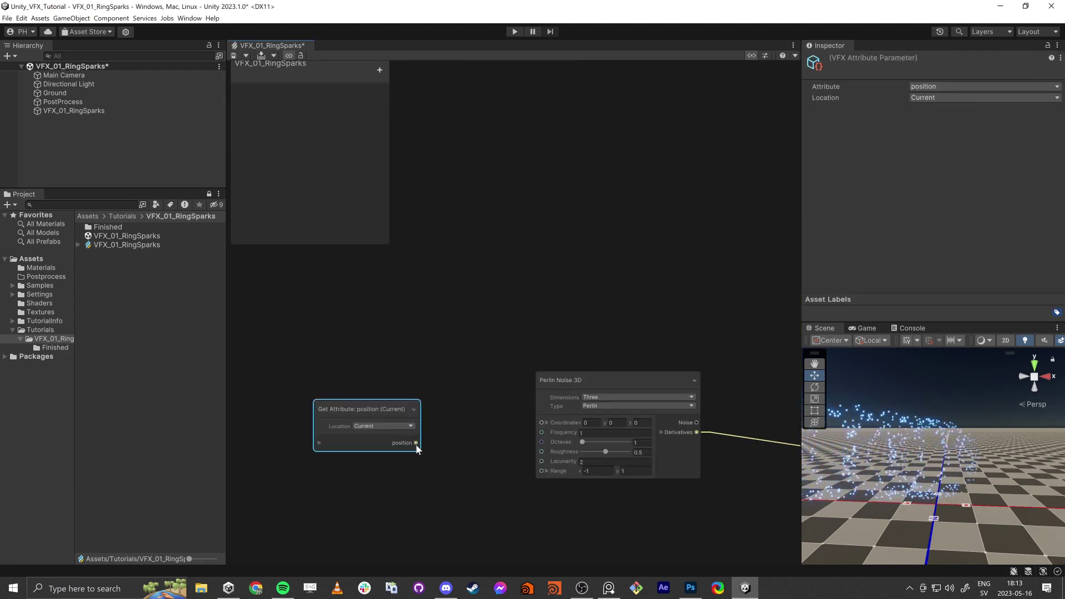
drag(416, 443, 541, 423)
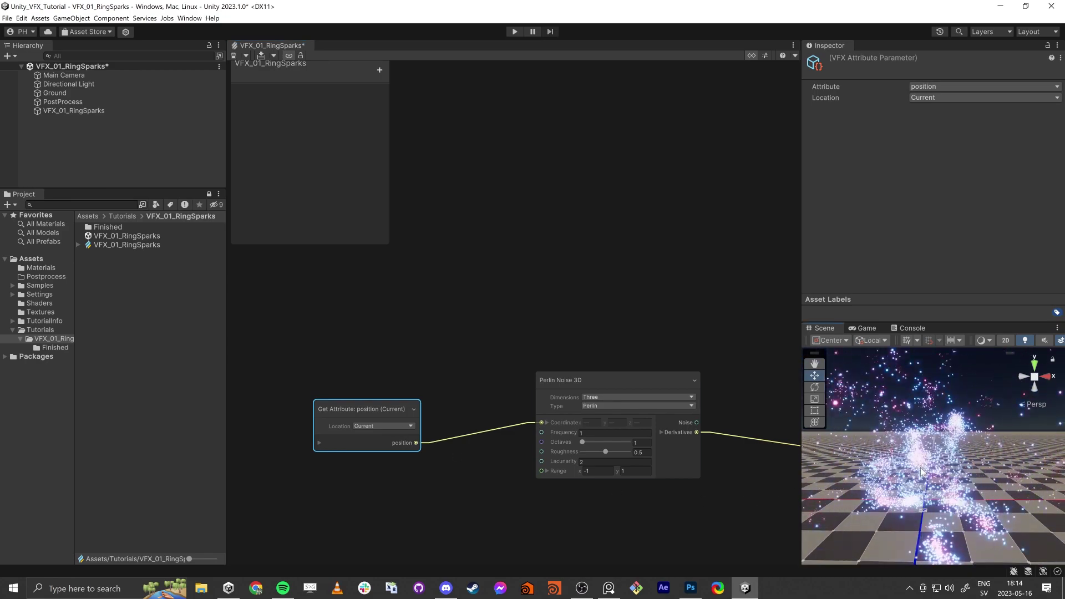
Step: Insert a Multiply node between the noise Derivatives output and the Add Velocity block's Velocity input
middle_drag(737, 488, 590, 463)
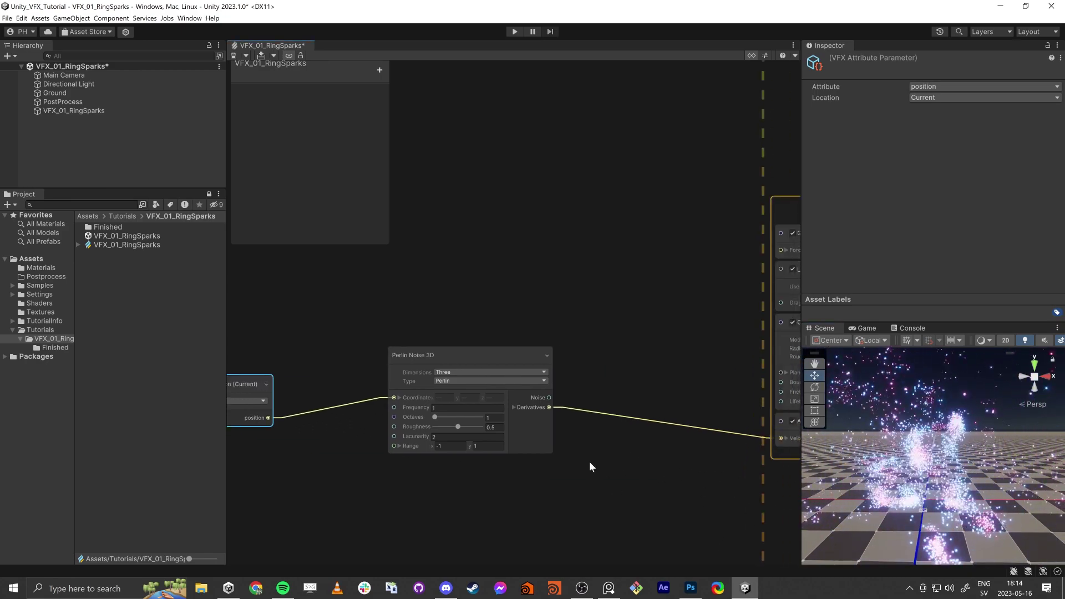
click(630, 447)
key(space)
text(mult)
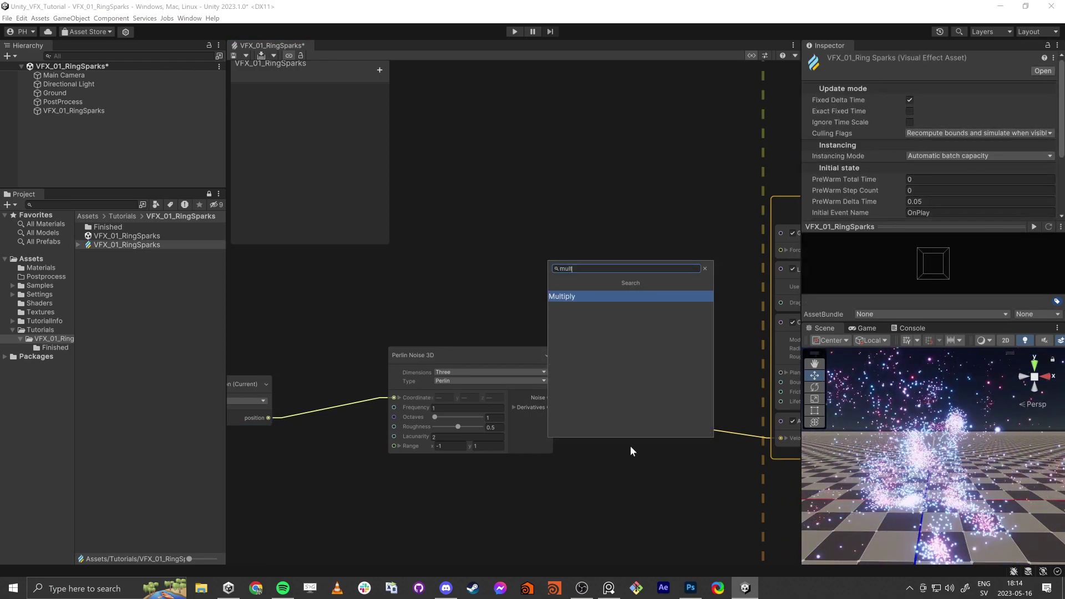
key(Return)
drag(549, 407, 639, 486)
drag(753, 487, 714, 441)
drag(614, 464, 571, 404)
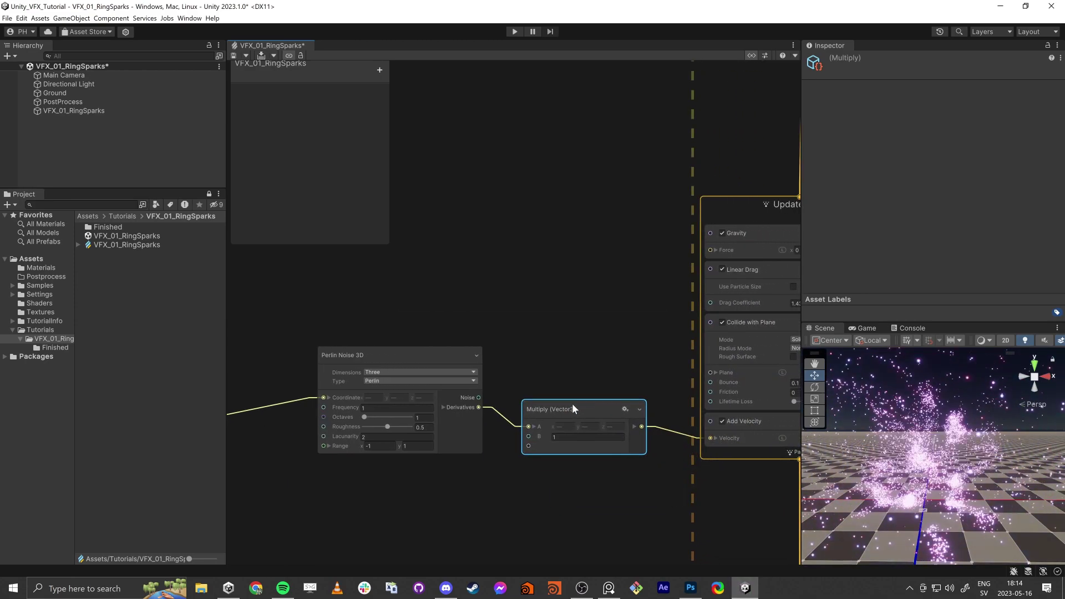
Step: Set B of the noise Multiply node to 0.01 and view the ring from another angle in the Scene view
click(567, 438)
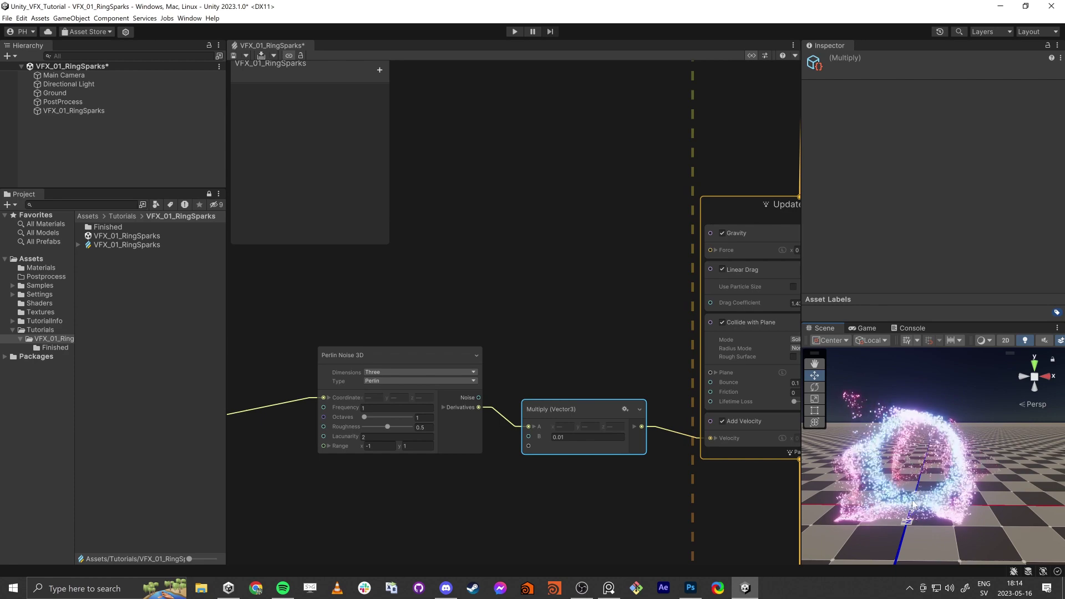
alt+drag(912, 502, 841, 498)
alt+drag(968, 475, 855, 477)
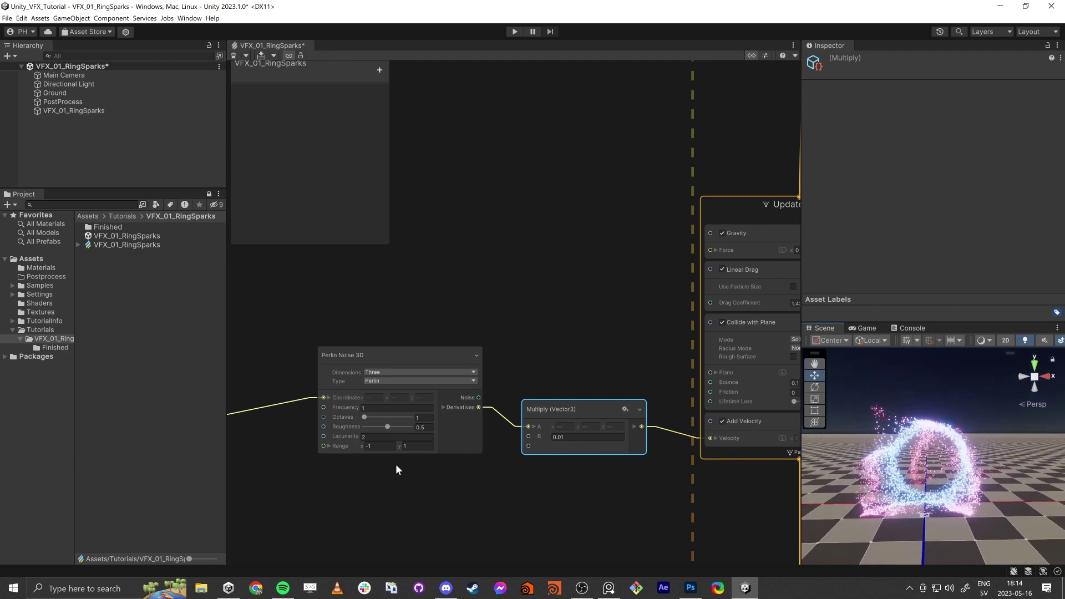
Step: Move the position attribute node away from the noise node and create an Add node that takes the position as input A
middle_drag(395, 463, 558, 465)
drag(442, 367, 384, 347)
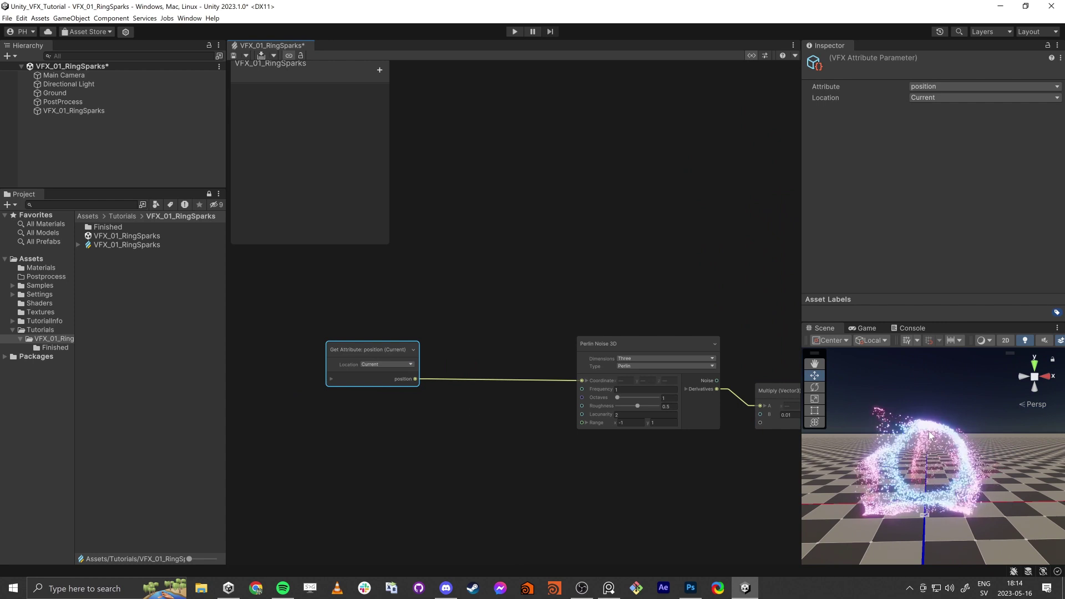
click(419, 437)
key(space)
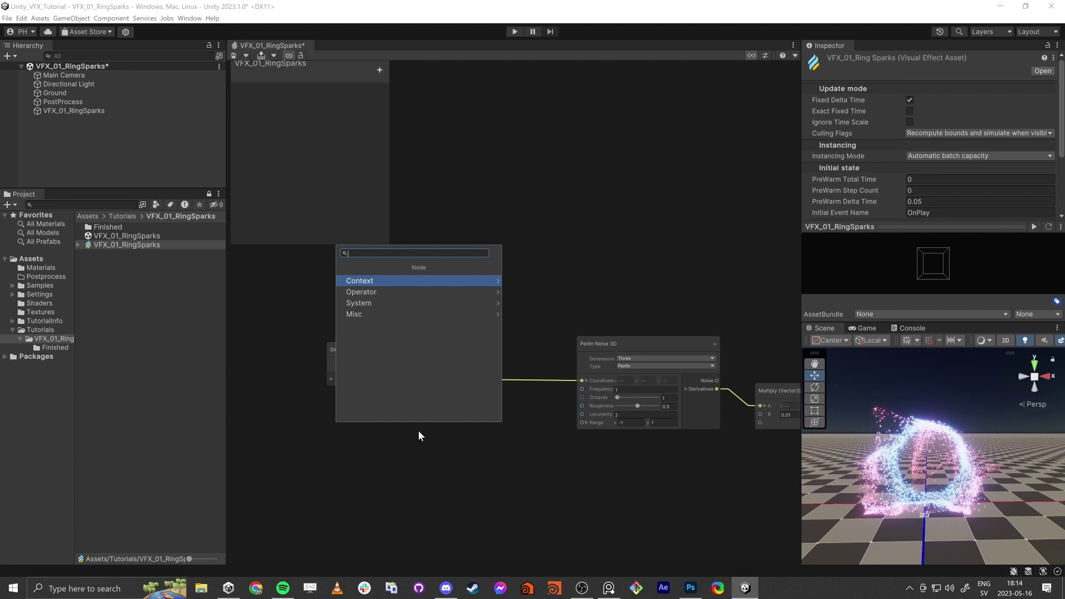
text(add)
key(Return)
drag(443, 453, 491, 404)
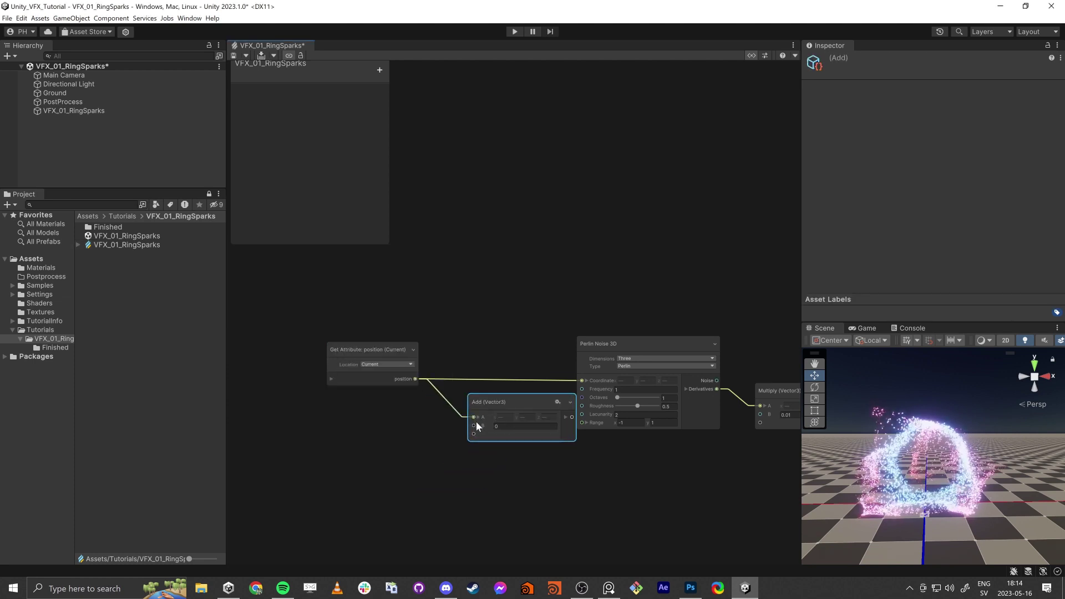
Step: Add a Total Time (VFX) node, feed it into input B of the Add node, and connect the sum to the noise Coordinate
click(351, 462)
key(space)
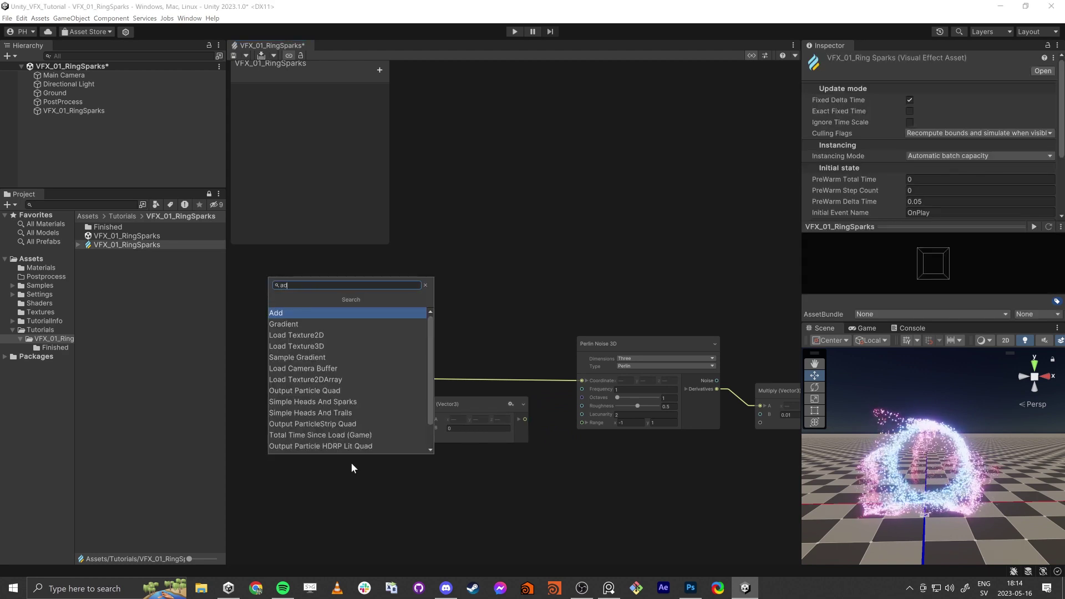
text(time)
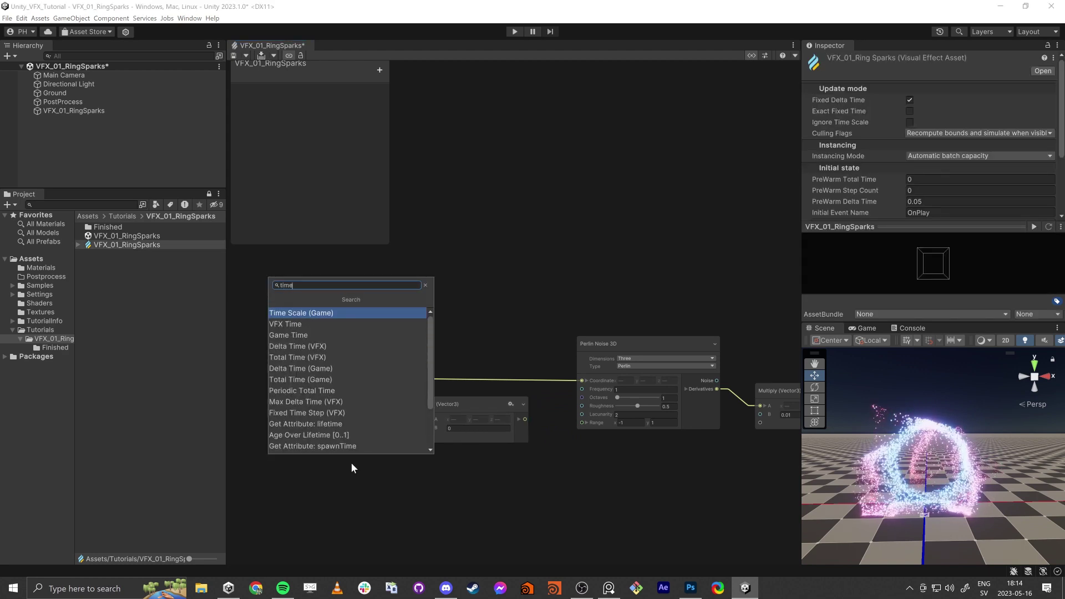
click(293, 359)
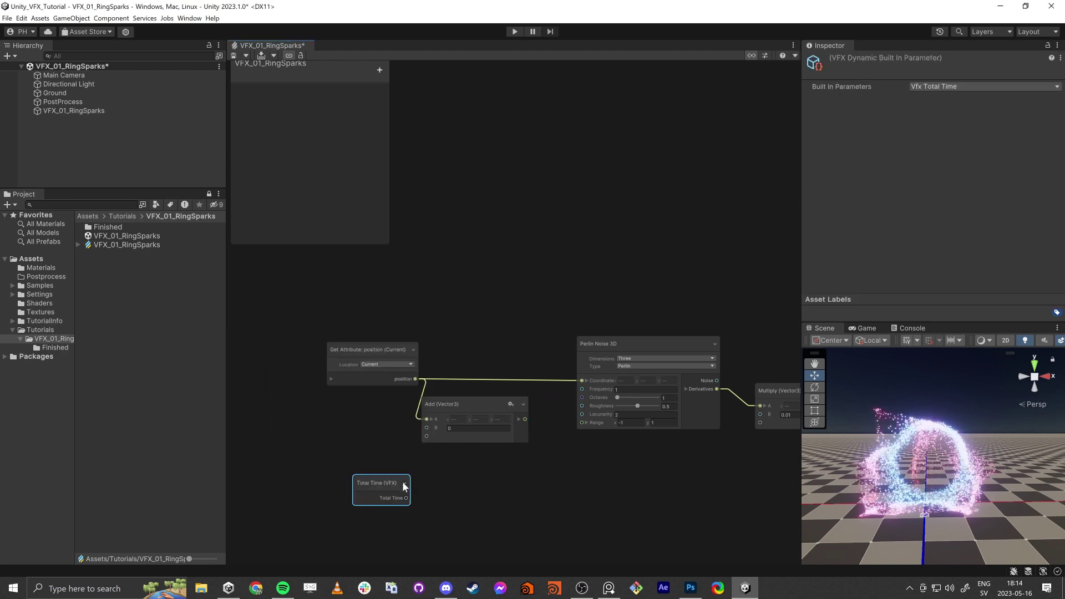
drag(406, 498, 426, 428)
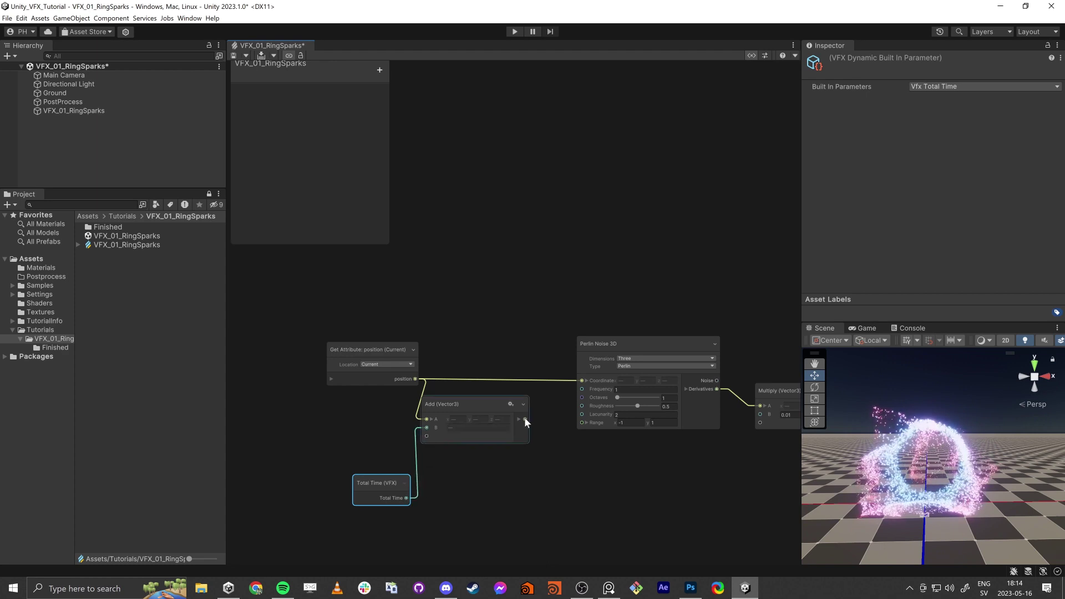
drag(525, 420, 581, 380)
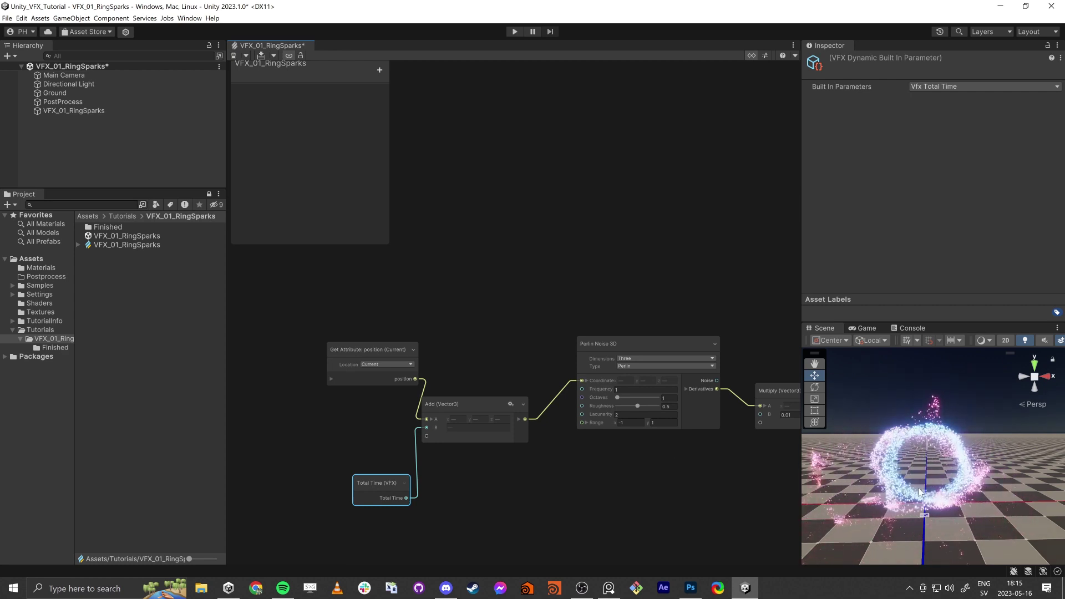
Step: Set the Frequency of the Perlin Noise 3D node to 4.93
drag(600, 387, 616, 392)
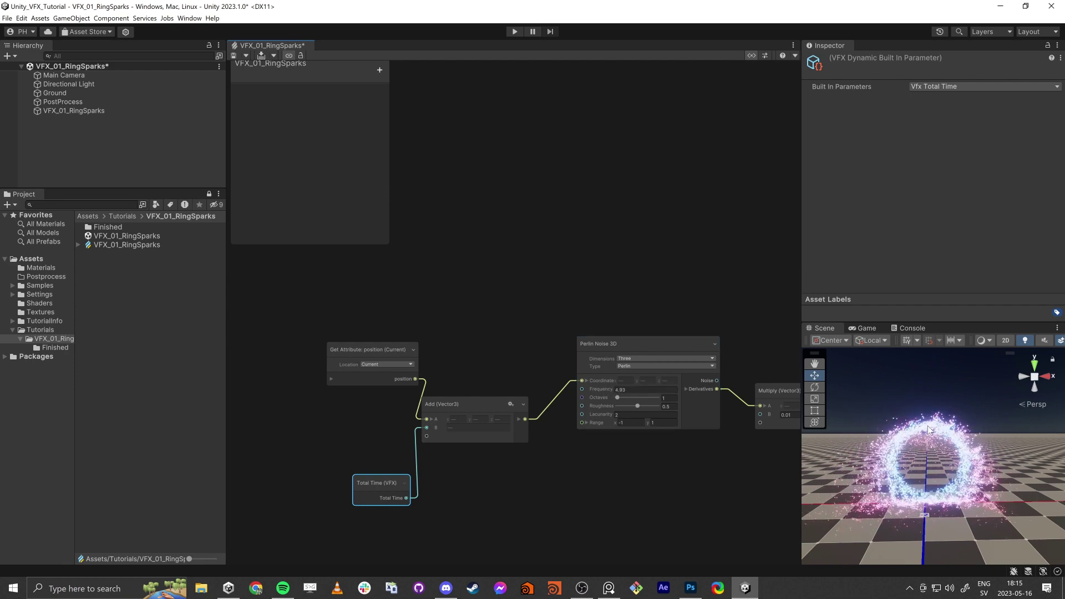
middle_drag(739, 484, 421, 504)
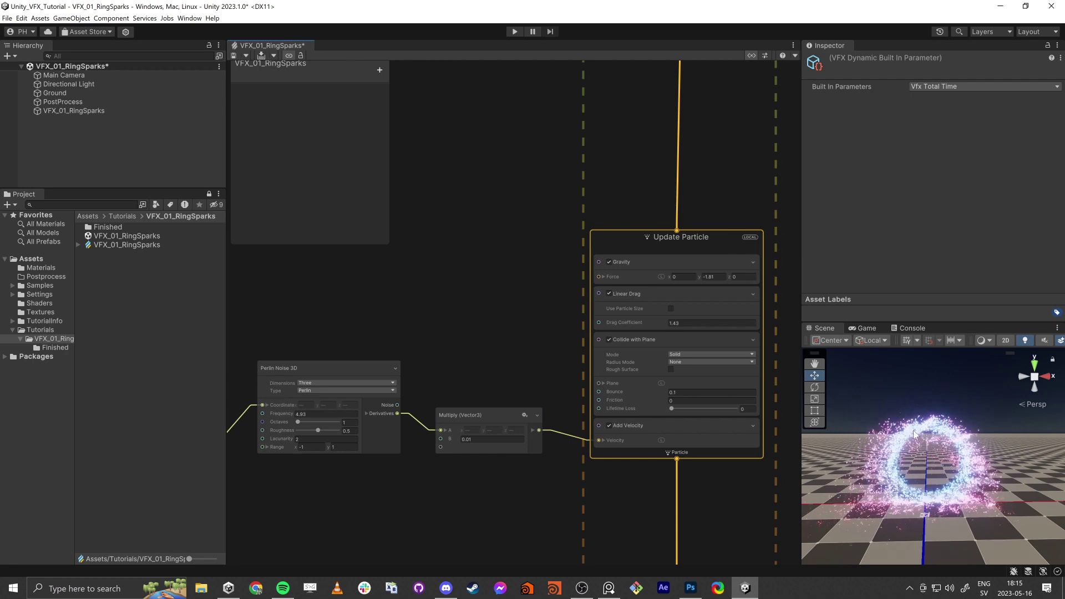
Step: Set B of the Multiply node feeding the Set Velocity block in Initialize Particle to 4
middle_drag(483, 255, 498, 338)
scroll(525, 301, down, 3)
middle_drag(525, 300, 541, 420)
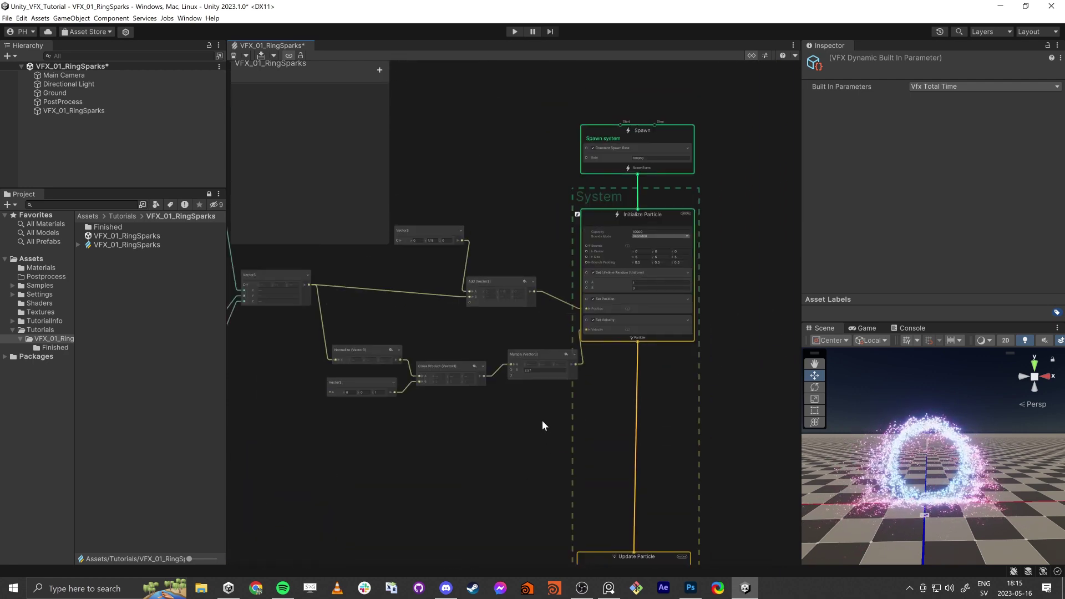
scroll(541, 420, up, 5)
click(535, 321)
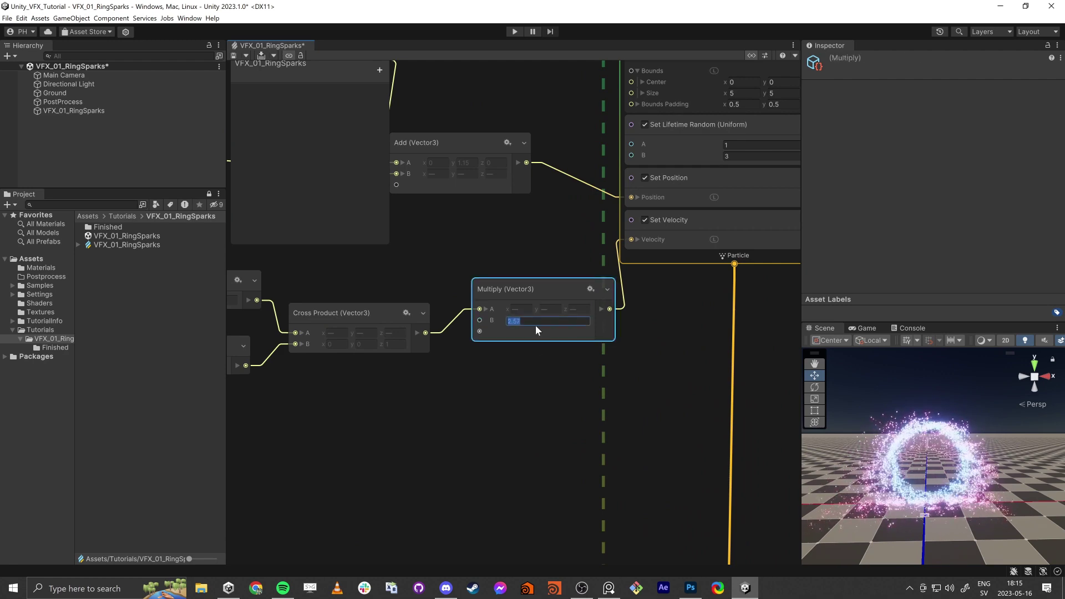
text(4)
key(Return)
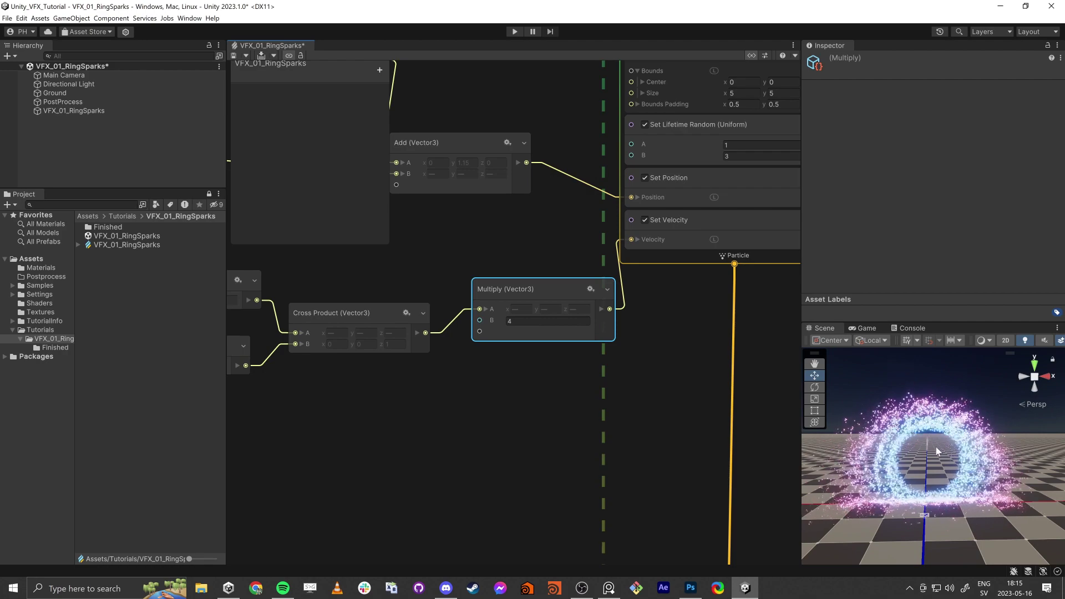
Step: Set the Drag Coefficient of the Linear Drag block in Update Particle to 3.55
middle_drag(479, 471, 470, 374)
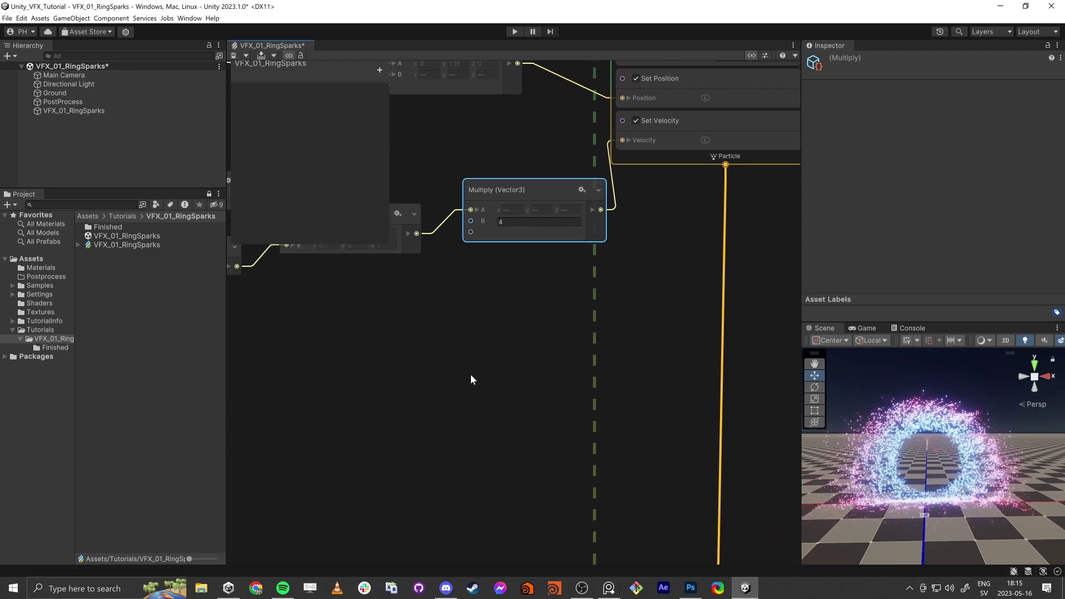
scroll(470, 373, down, 2)
middle_drag(481, 416, 449, 235)
scroll(449, 235, up, 1)
scroll(637, 414, up, 1)
middle_drag(468, 455, 434, 320)
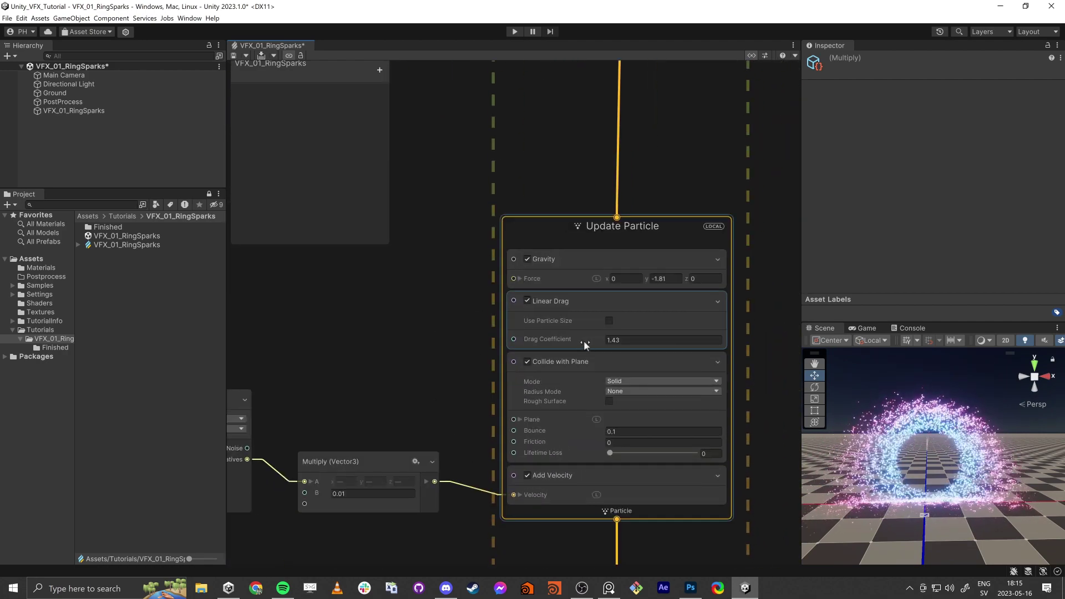
drag(560, 341, 591, 341)
middle_drag(440, 391, 444, 269)
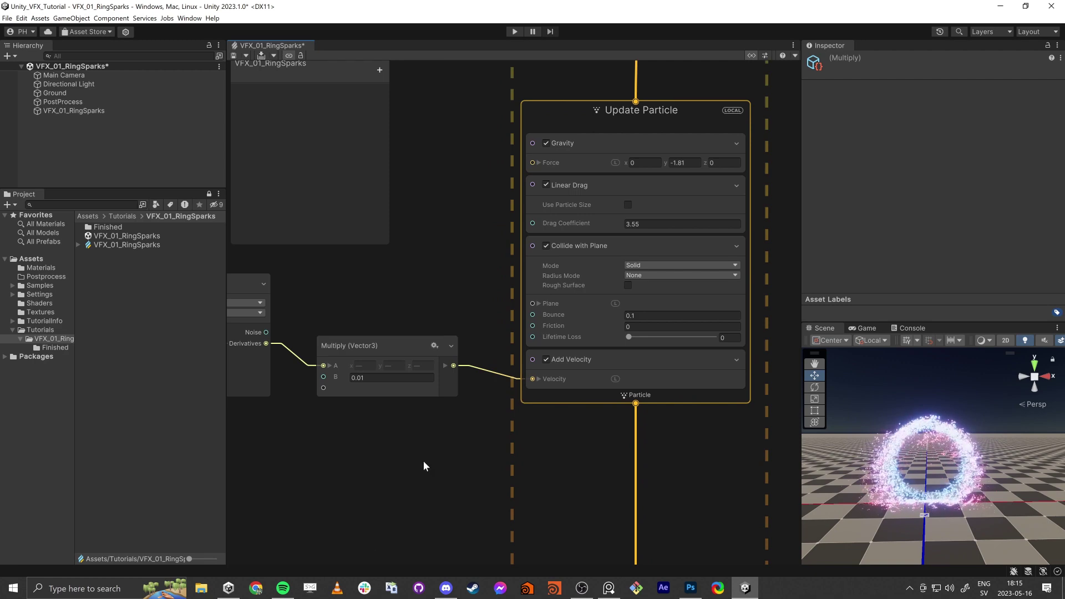
Step: Set the upper limit B of the Set Lifetime Random block in Initialize Particle to 1.5
middle_drag(436, 183, 457, 507)
middle_drag(494, 178, 495, 569)
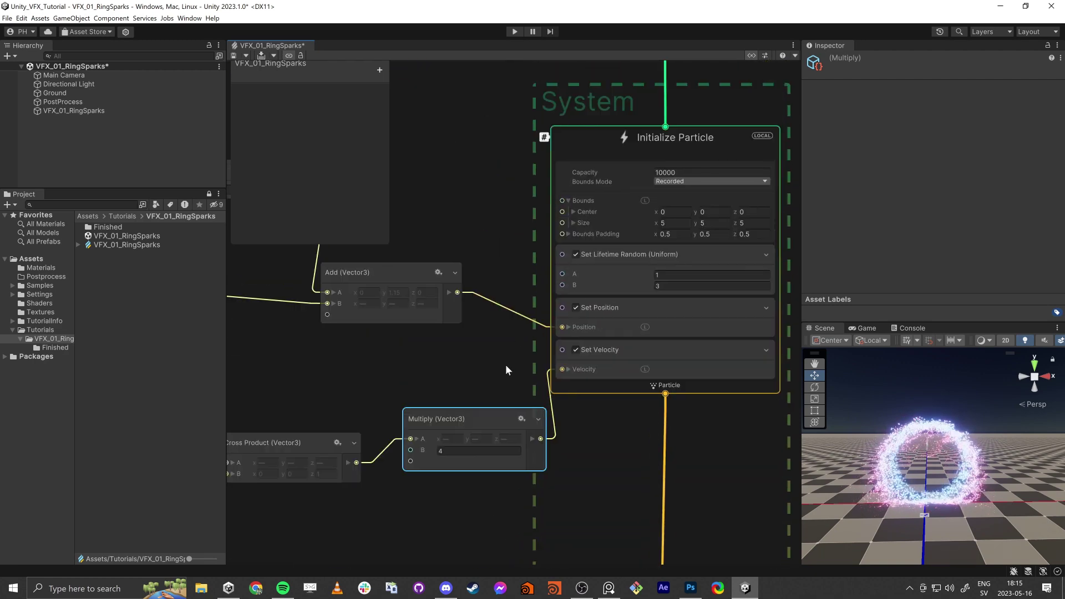
middle_drag(517, 335, 487, 361)
click(650, 312)
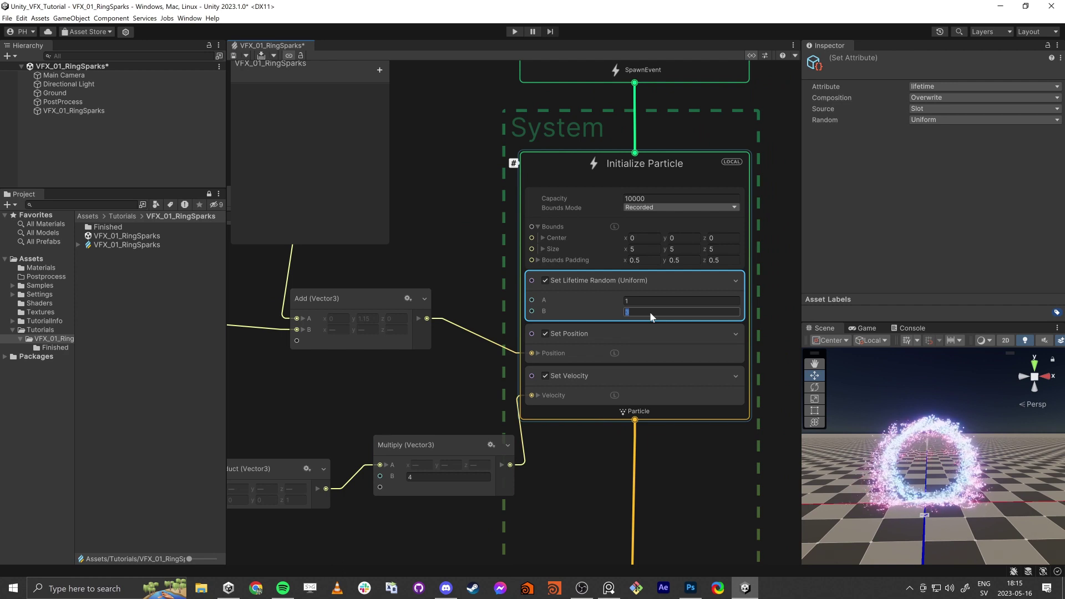
text(1.5)
key(Tab)
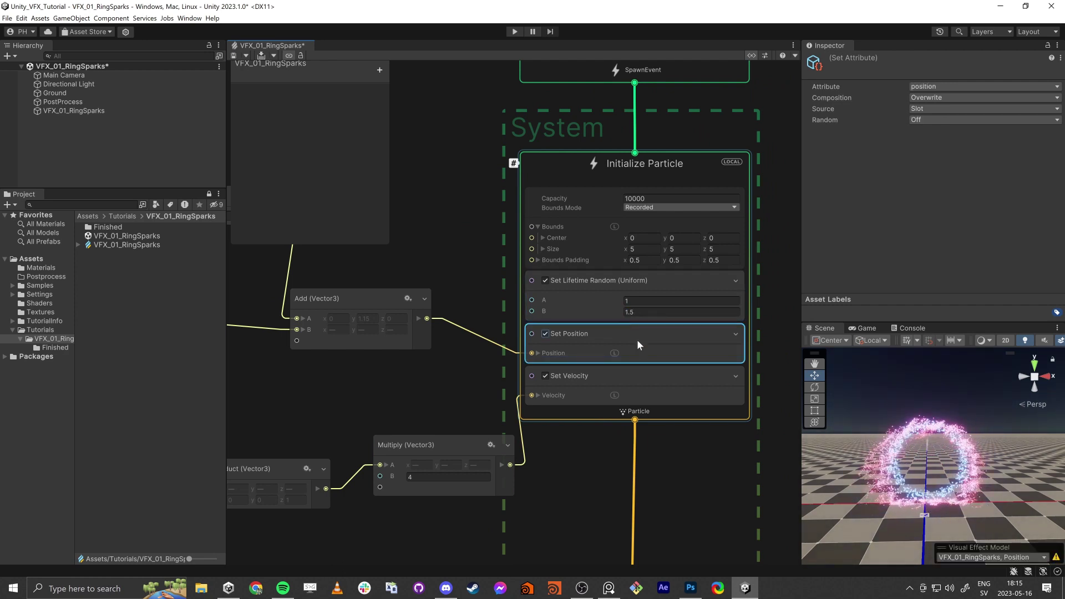
Step: Set A of the Set Lifetime Random block to 0.75 and the Drag Coefficient of the Linear Drag block to 2
click(631, 300)
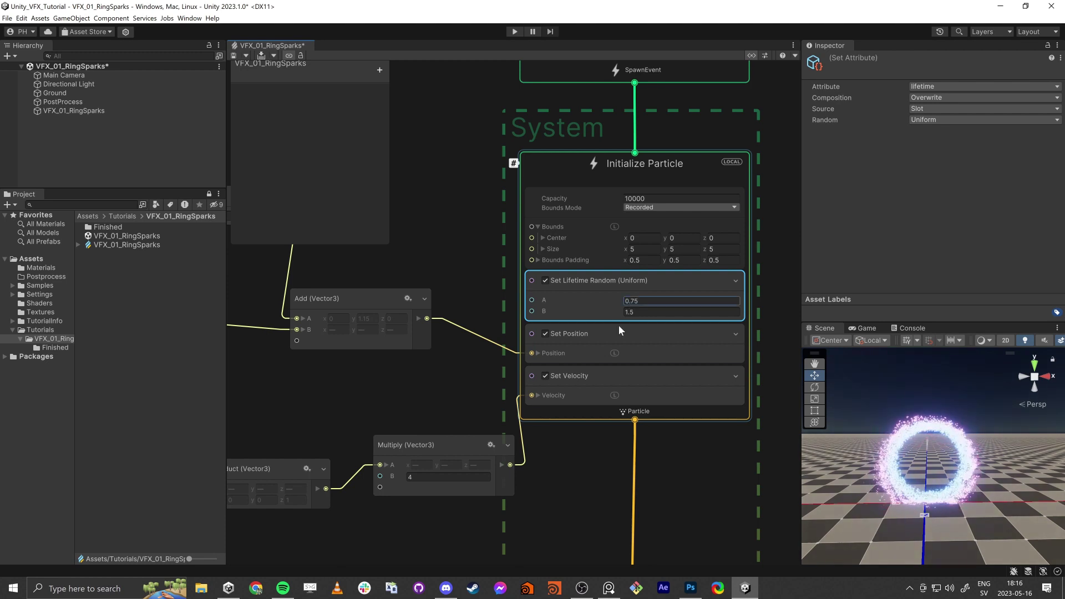
mouse_move(588, 539)
middle_down()
mouse_move(607, 341)
mouse_move(602, 351)
middle_up()
middle_drag(607, 445, 572, 361)
scroll(604, 414, down, 3)
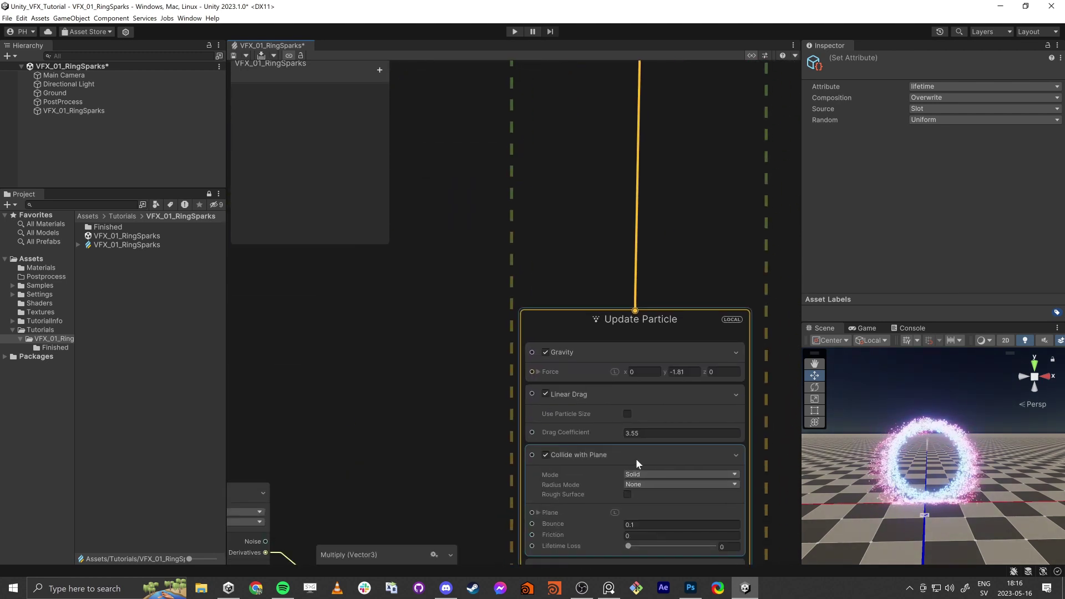
click(638, 443)
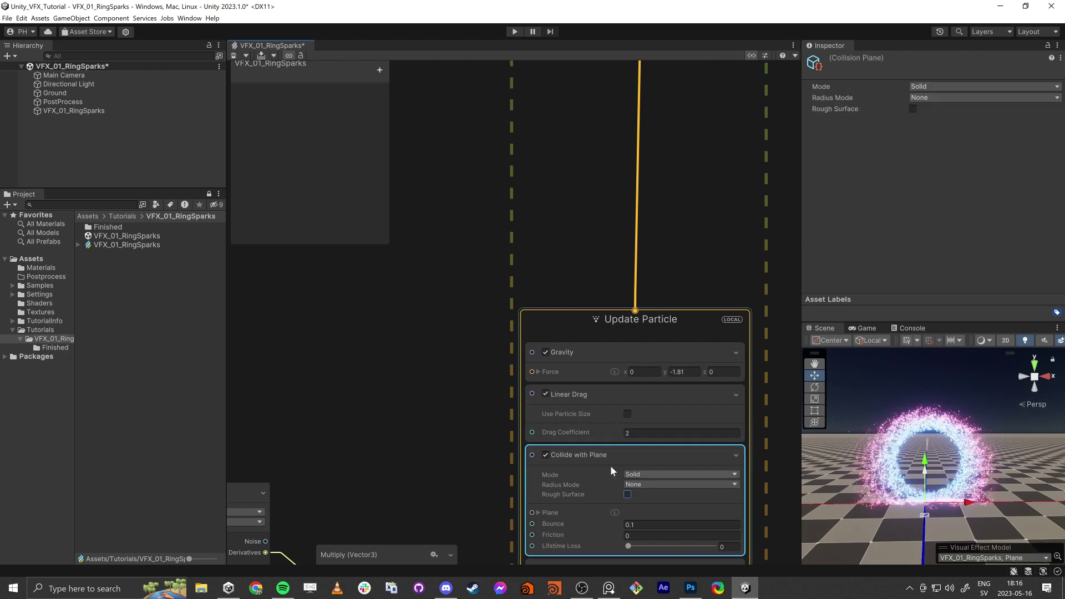
Step: Check B of the Multiply node feeding Add Velocity and examine the individual particles up close near the ground in the scene
middle_drag(380, 432, 367, 343)
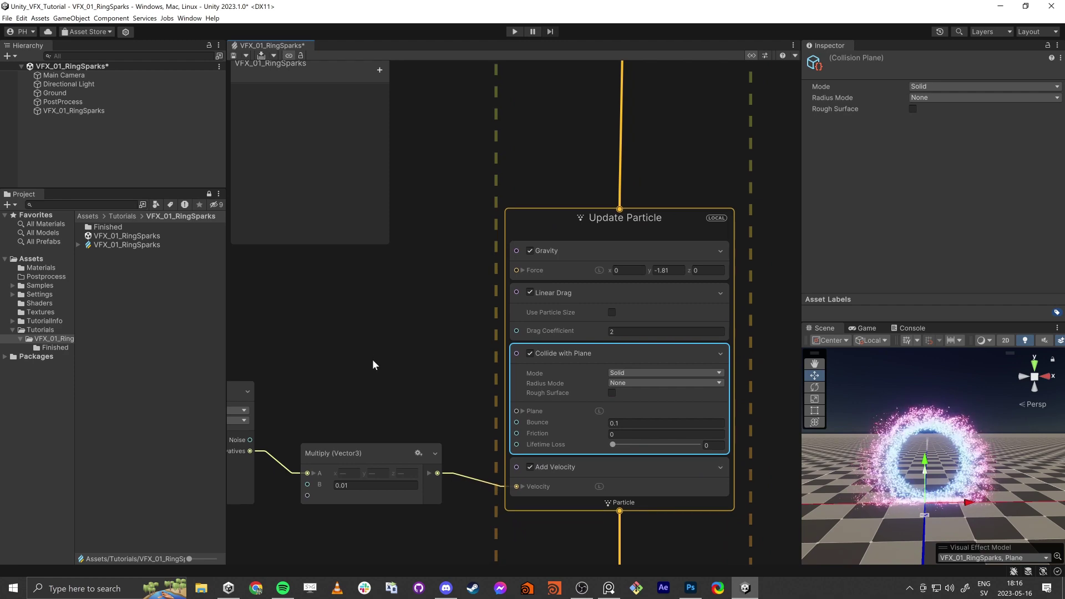
click(772, 509)
alt+drag(848, 501, 844, 484)
middle_drag(429, 549, 530, 452)
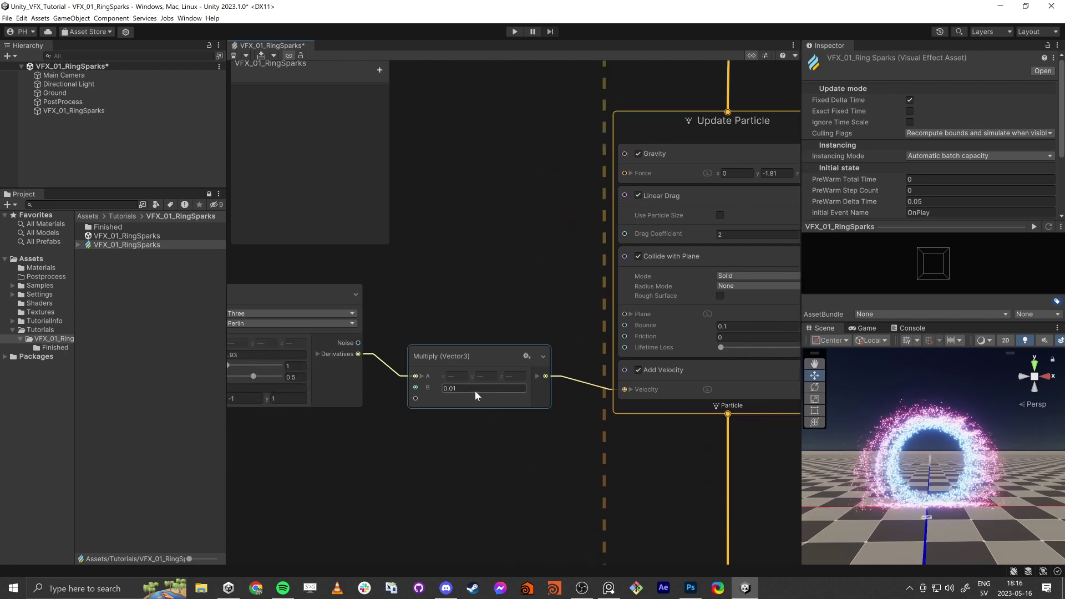
click(475, 390)
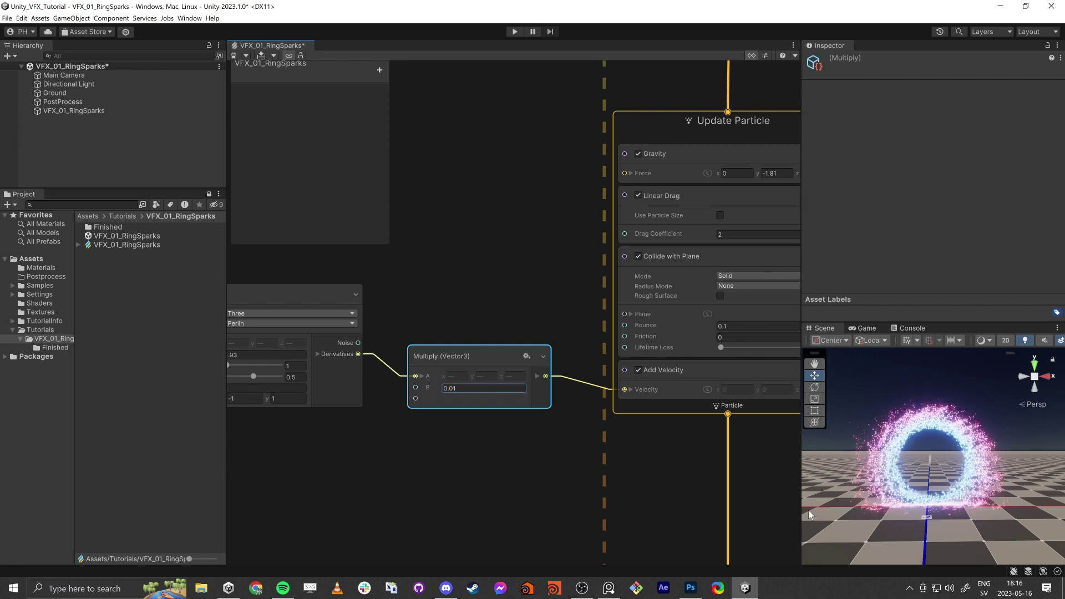
middle_drag(559, 494, 549, 369)
scroll(537, 409, down, 5)
middle_drag(536, 409, 532, 304)
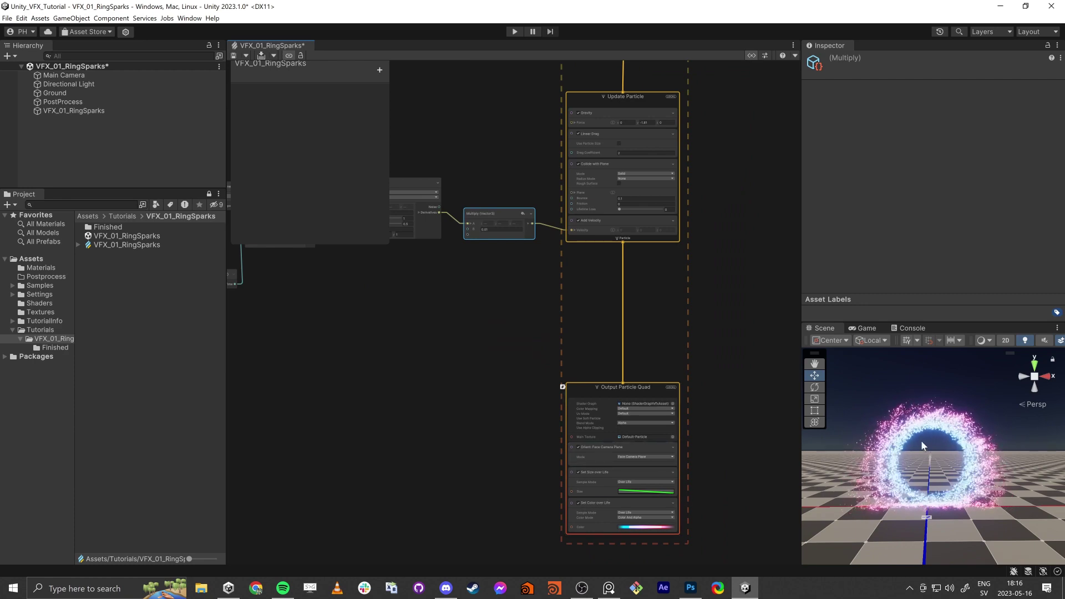
right_drag(924, 442, 973, 531)
key(w)
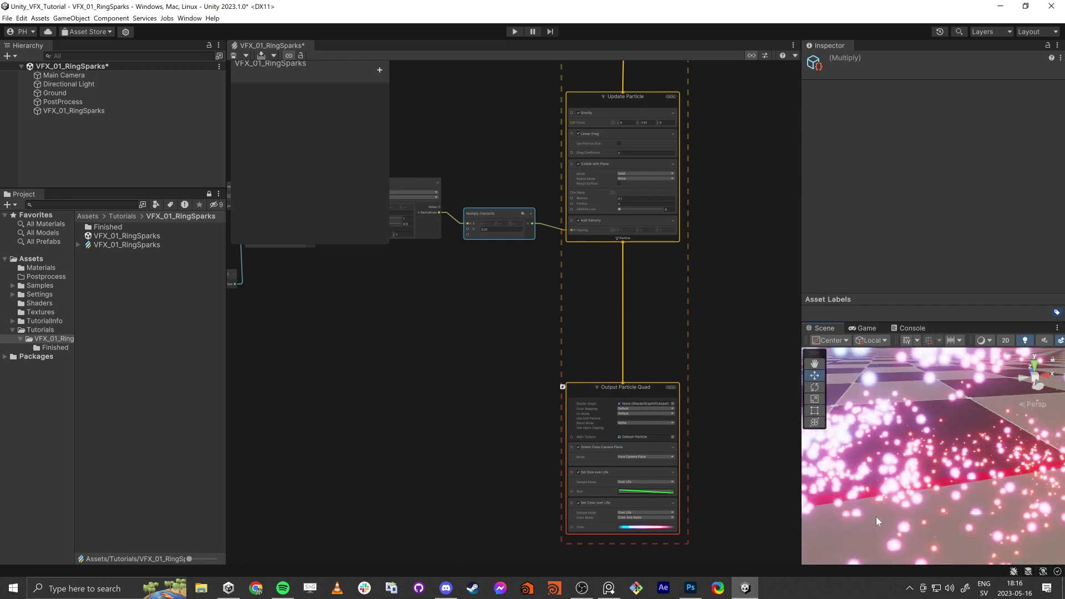
Step: Add a Multiply Scale block to the Output Particle Quad context
middle_drag(512, 483, 458, 360)
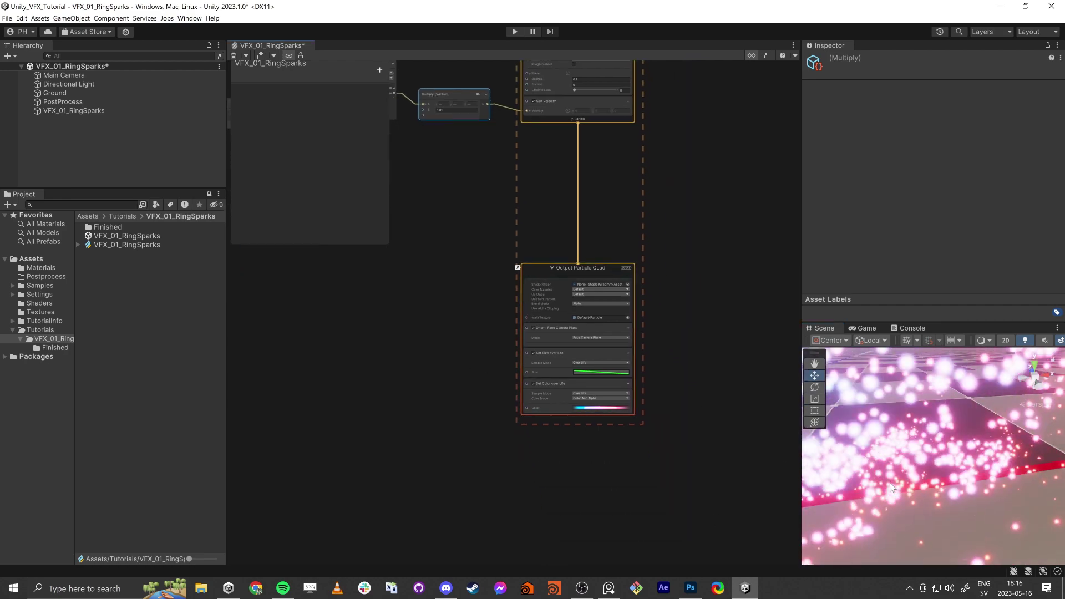
click(544, 265)
key(space)
text(mu)
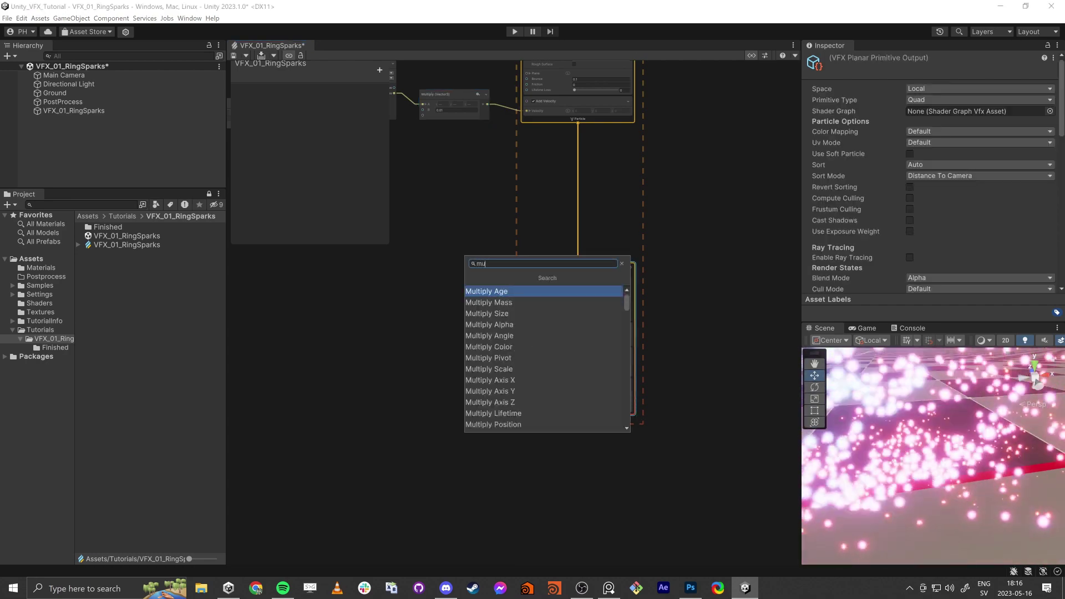
text(lt scale)
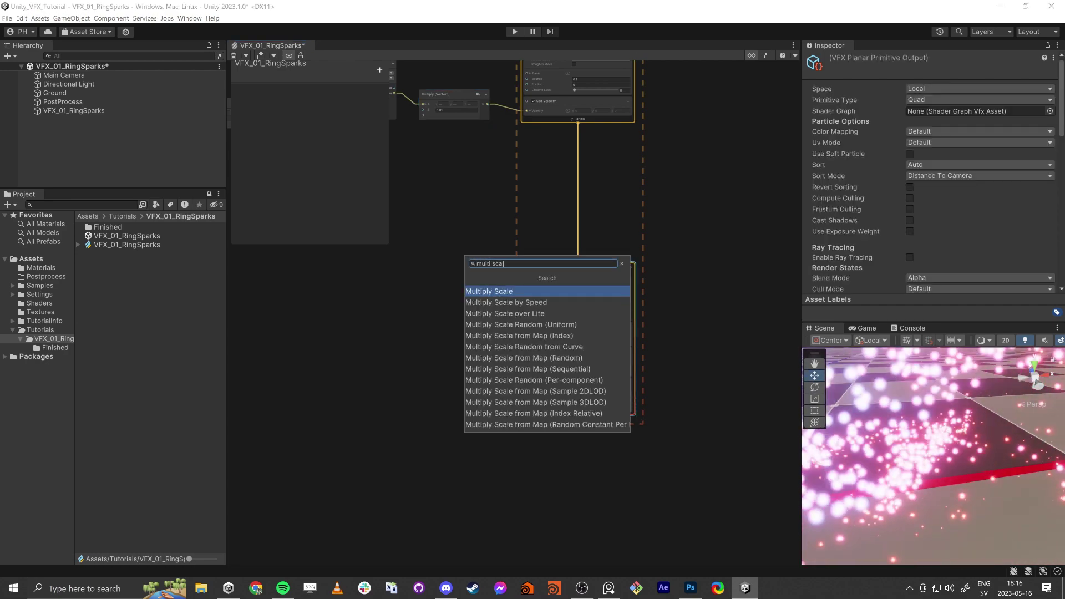
key(Return)
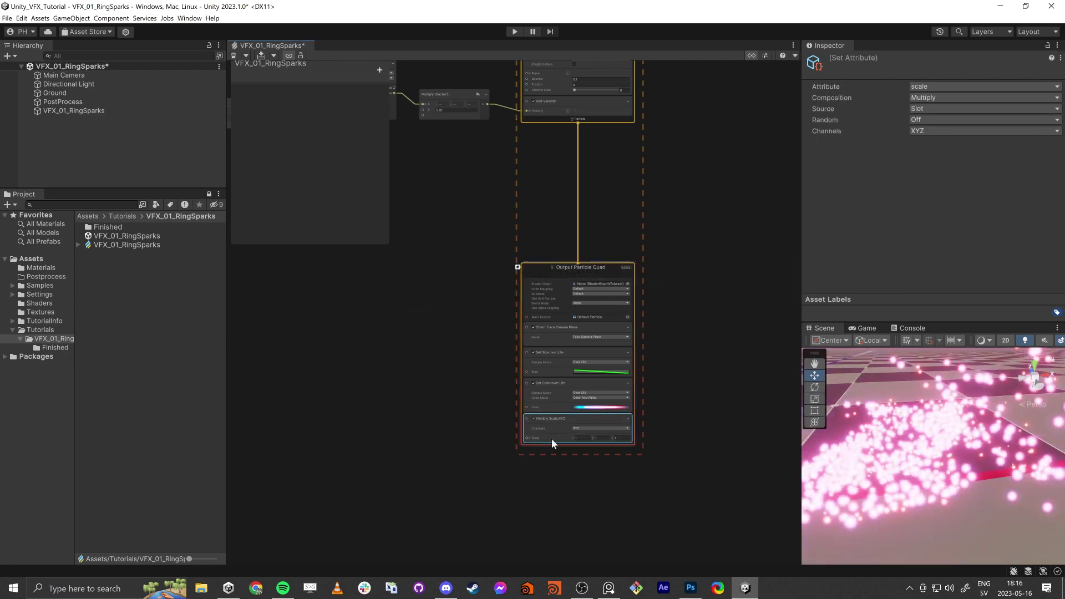
Step: Set the Y scale of the Multiply Scale block in Output Particle Quad to 20
scroll(551, 438, up, 4)
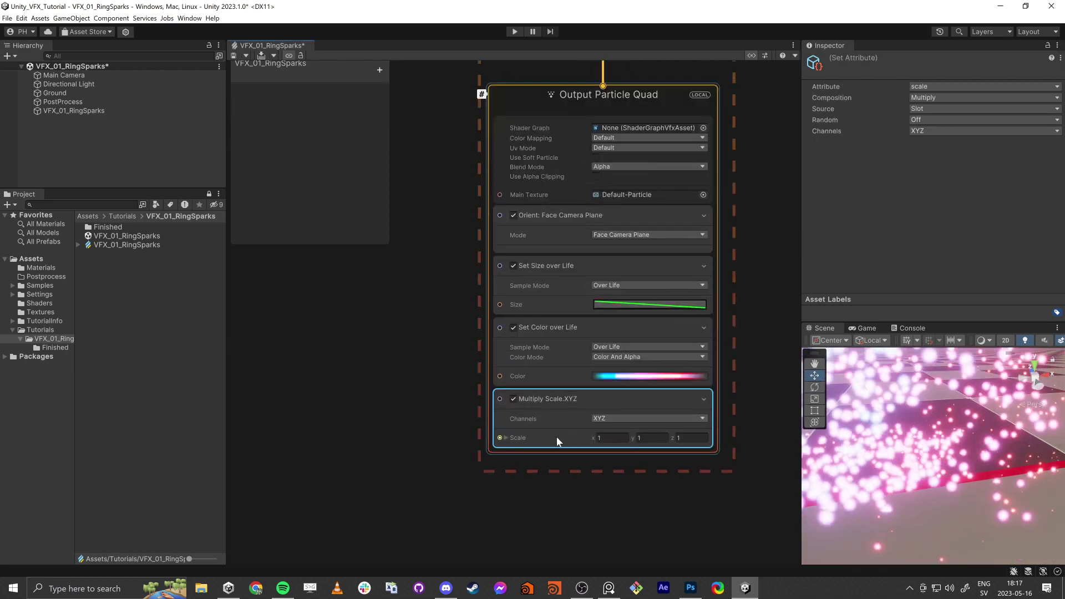
click(644, 438)
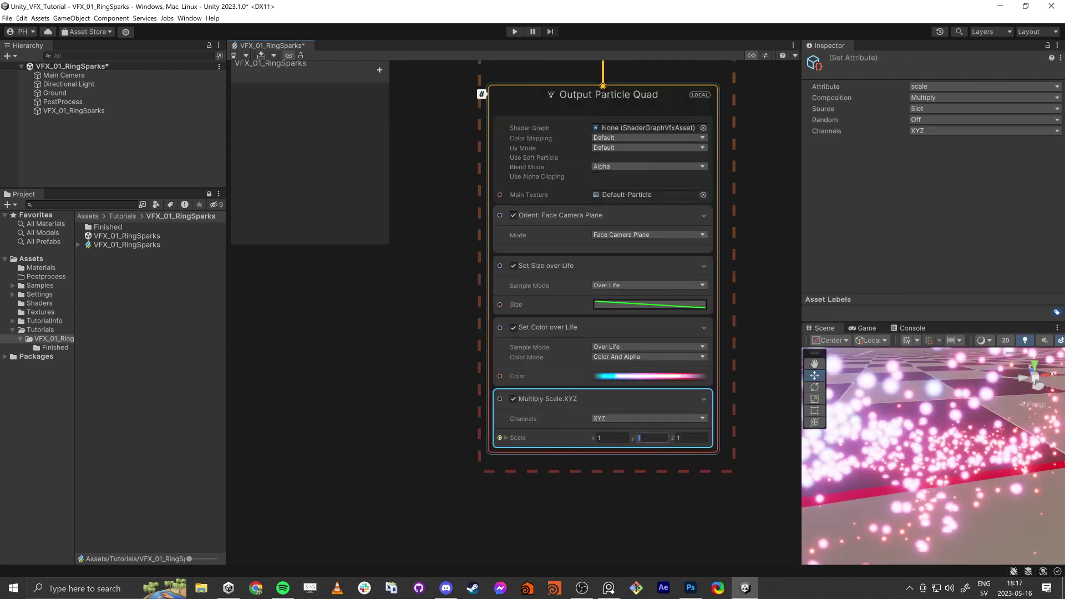
text(2)
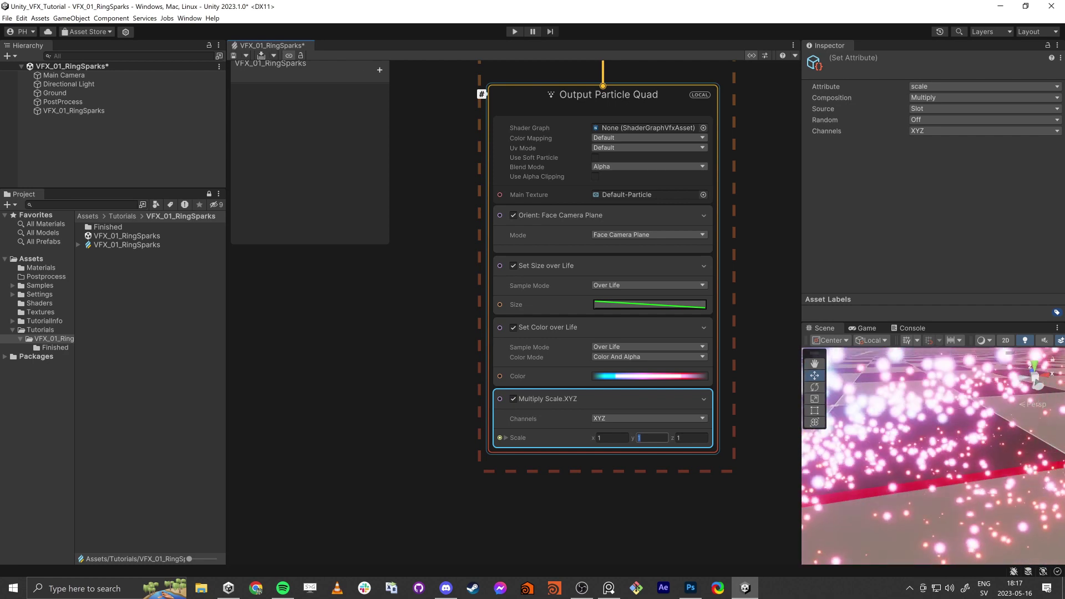
text(0)
key(Return)
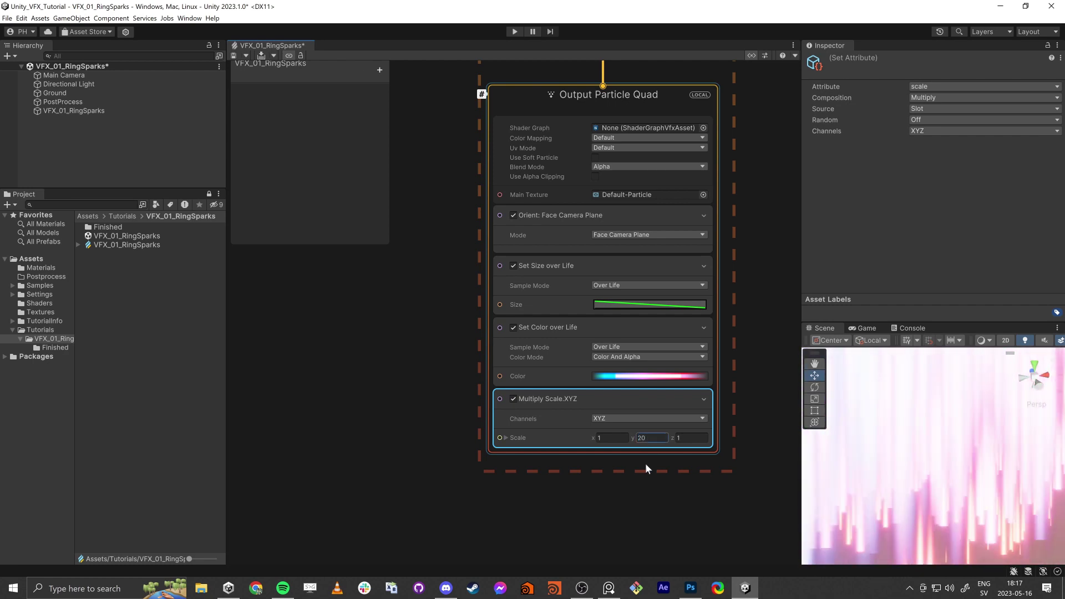
Step: Change the Orient block's Mode in Output Particle Quad to Along Velocity
right_drag(907, 490, 821, 410)
key(s)
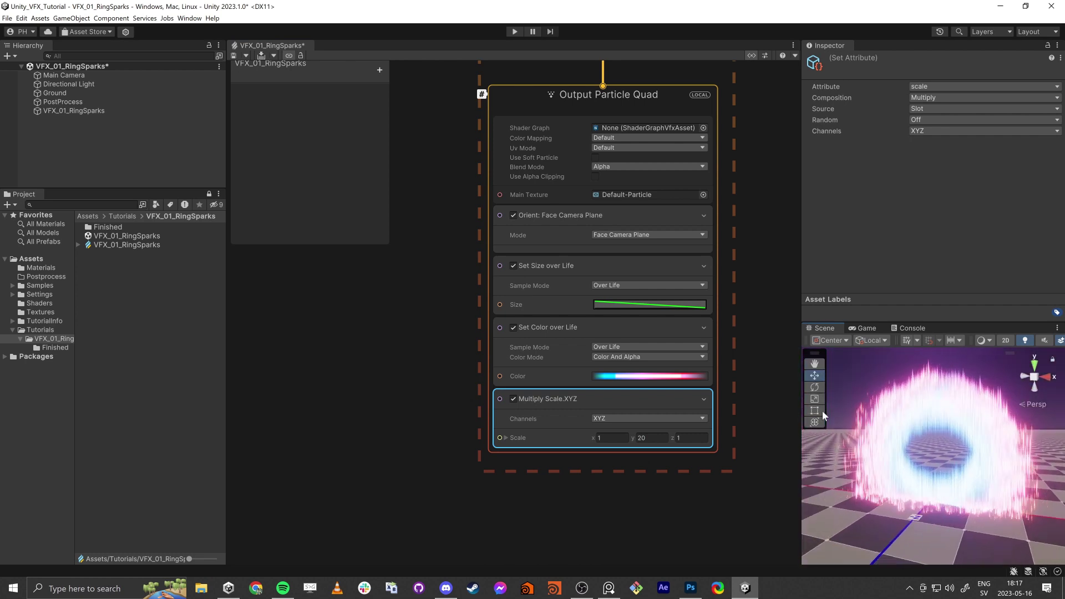
right_drag(1001, 479, 1009, 478)
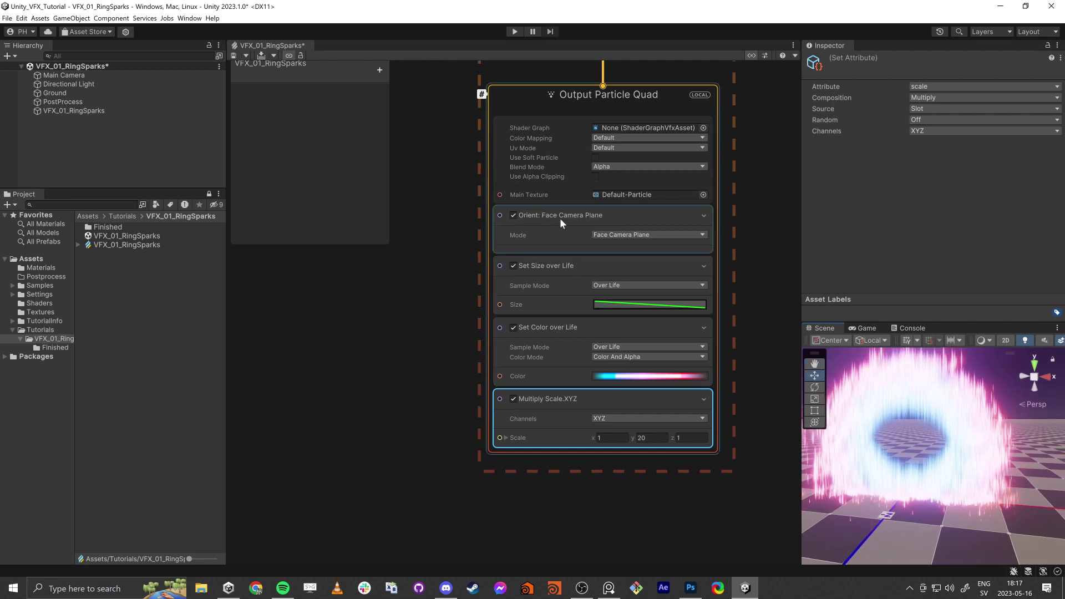
click(617, 235)
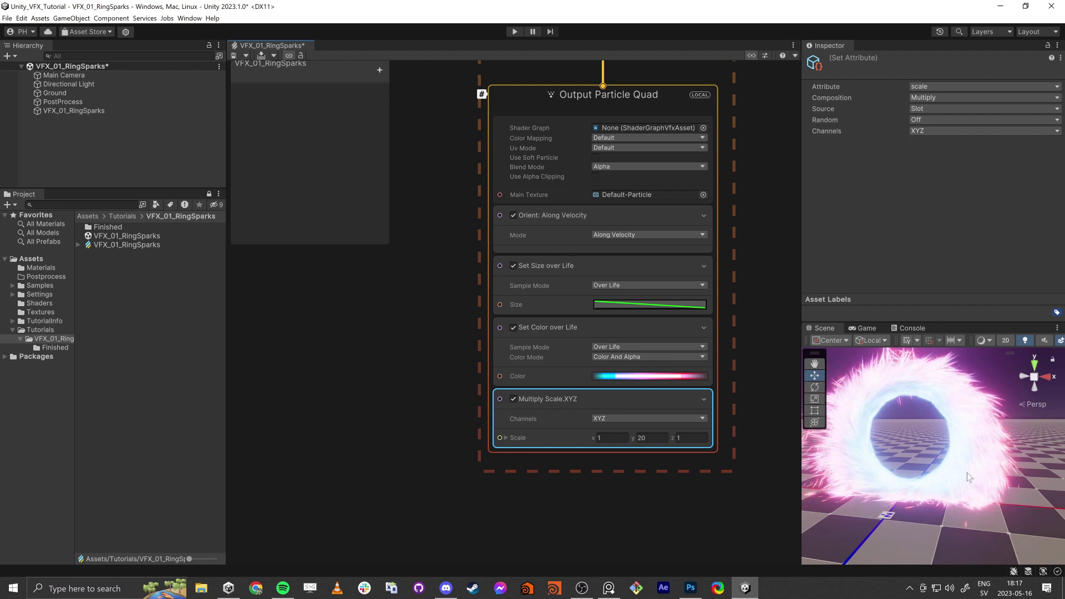
Step: Set the Y scale of the Multiply Scale block to 4
click(652, 437)
text(4)
key(Tab)
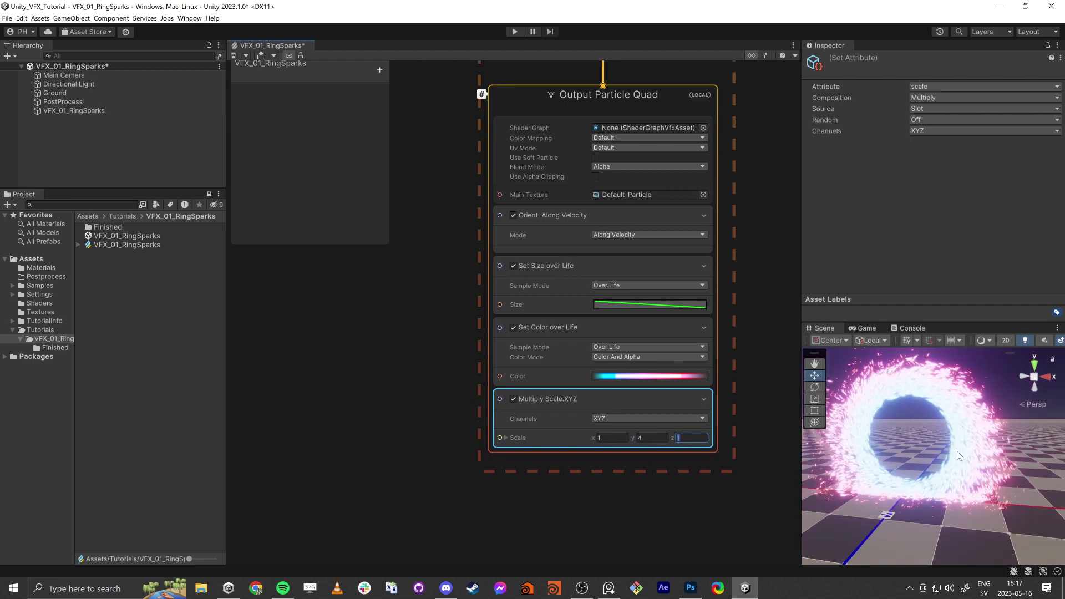
click(702, 538)
Step: Maximize the Scene view and examine the ring sparks effect with its stretched particles from the front
alt+drag(917, 468, 924, 465)
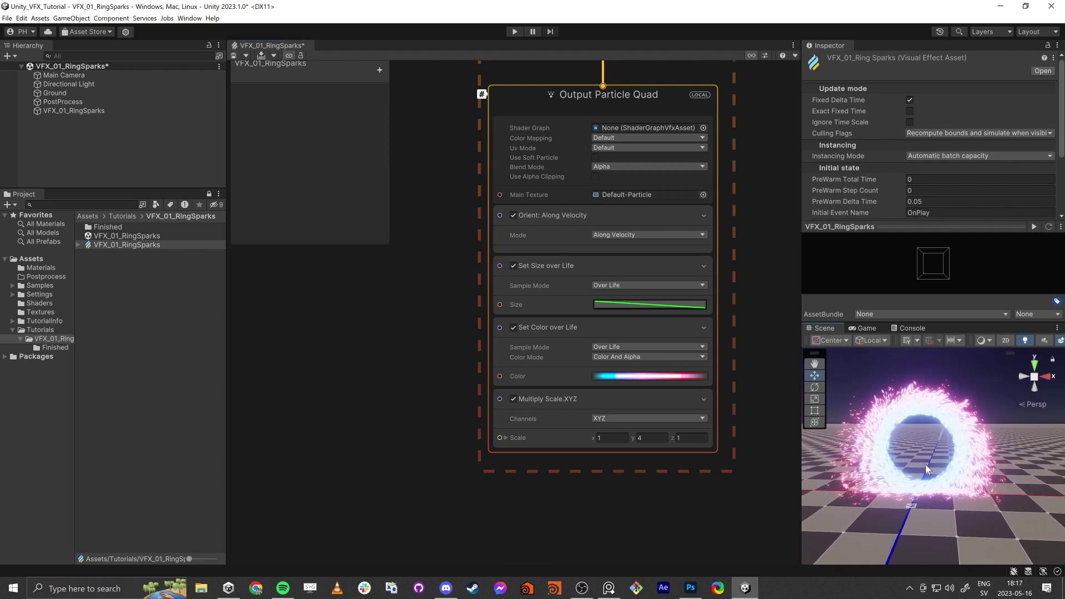
key(shift+space)
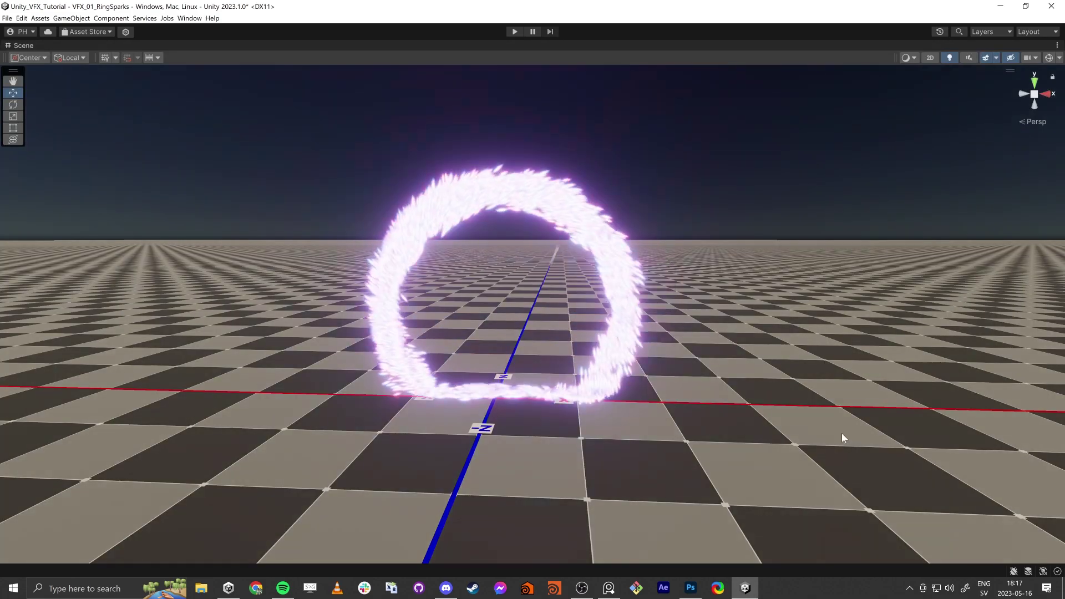
alt+drag(843, 435, 744, 396)
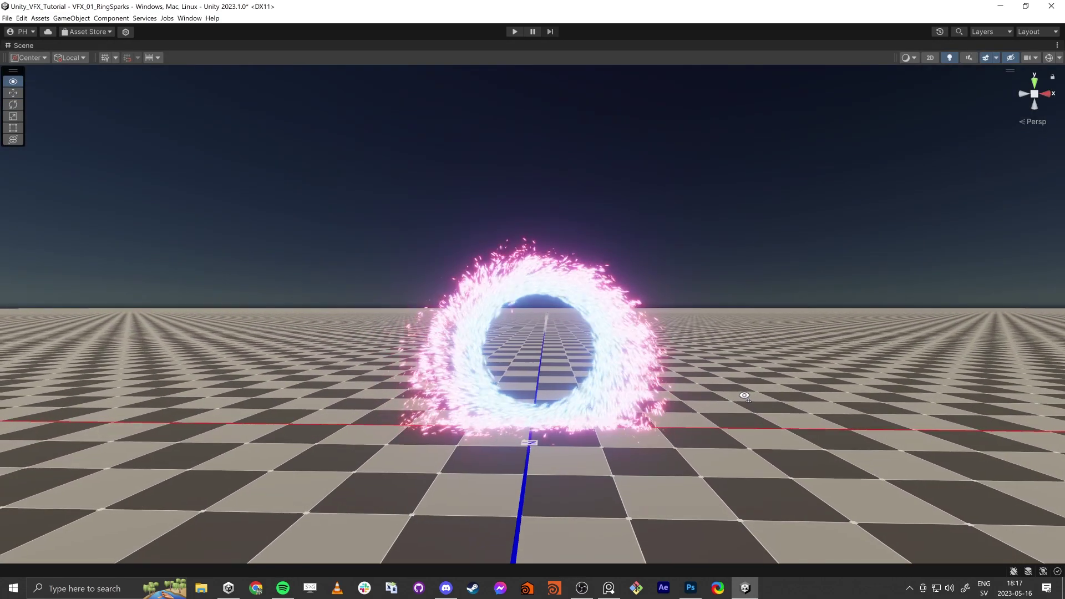
key(w)
right_drag(744, 396, 741, 394)
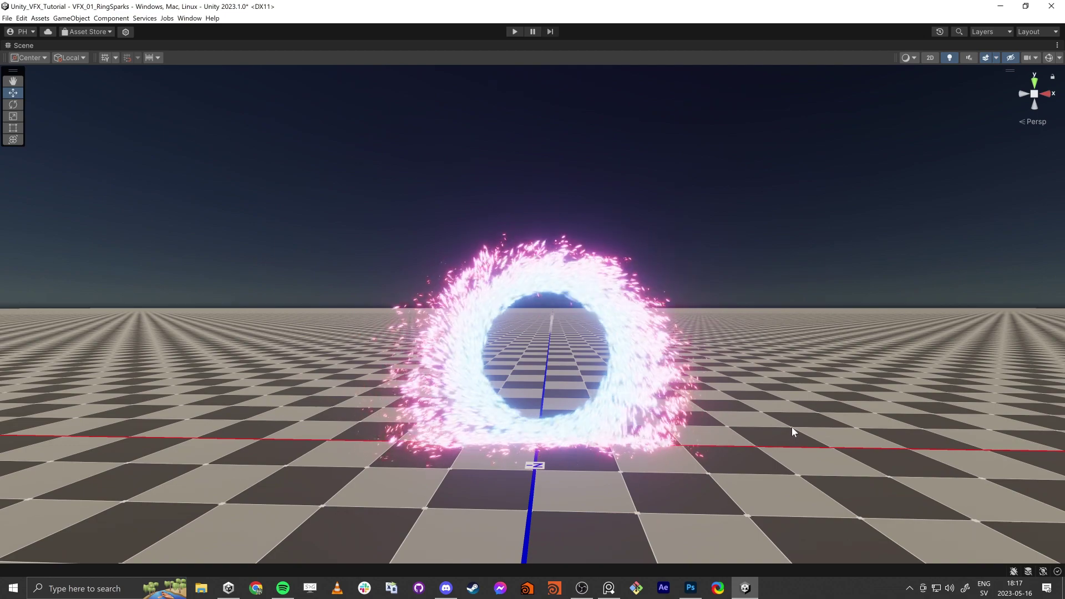